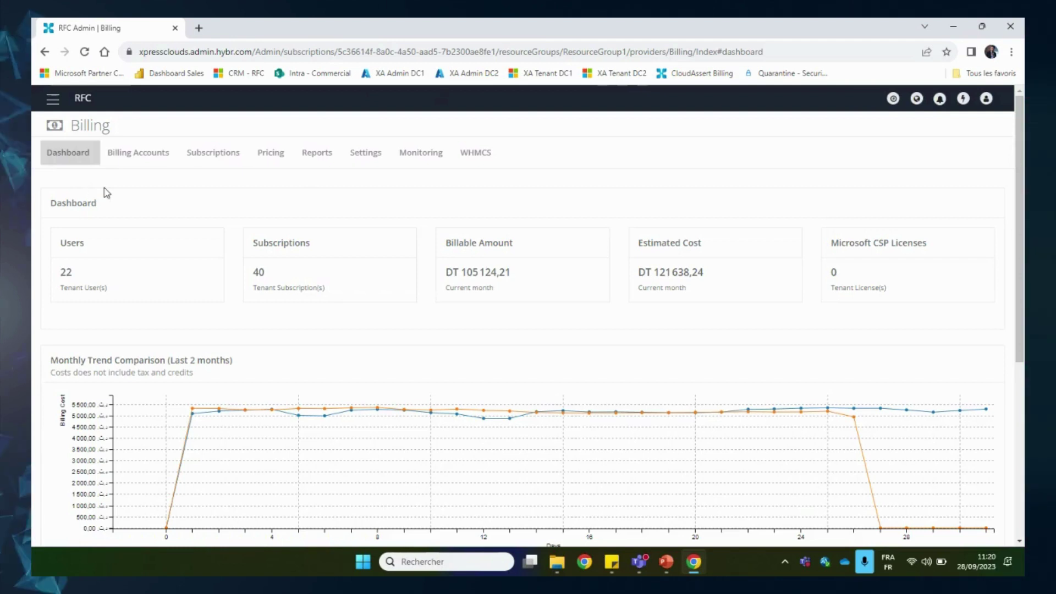
{"action": "scroll", "coordinate": [110, 188], "scroll_direction": "down", "scroll_amount": 1}
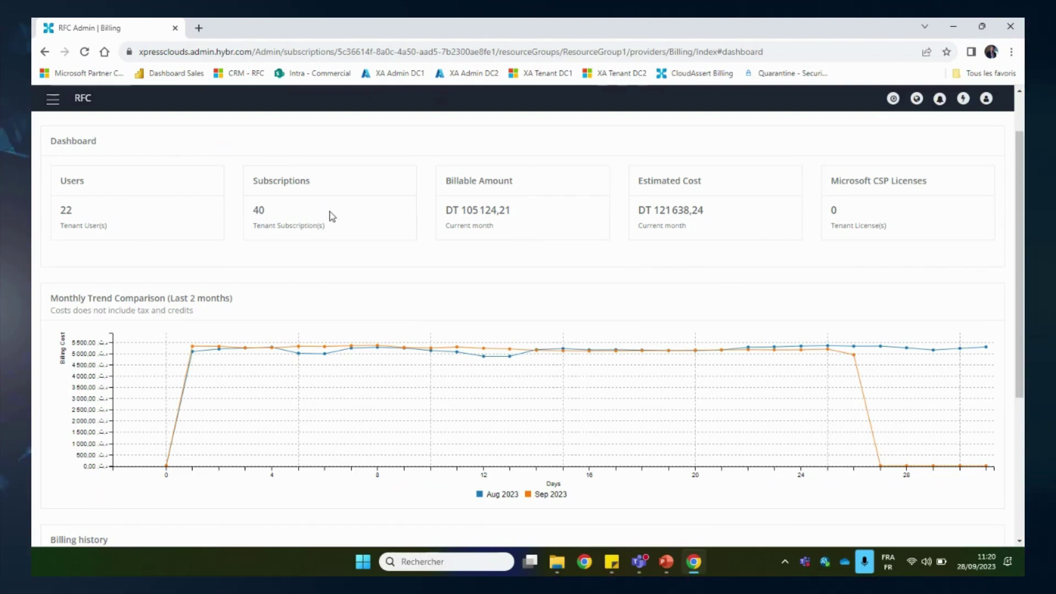
{"action": "scroll", "coordinate": [355, 231], "scroll_direction": "up", "scroll_amount": 1}
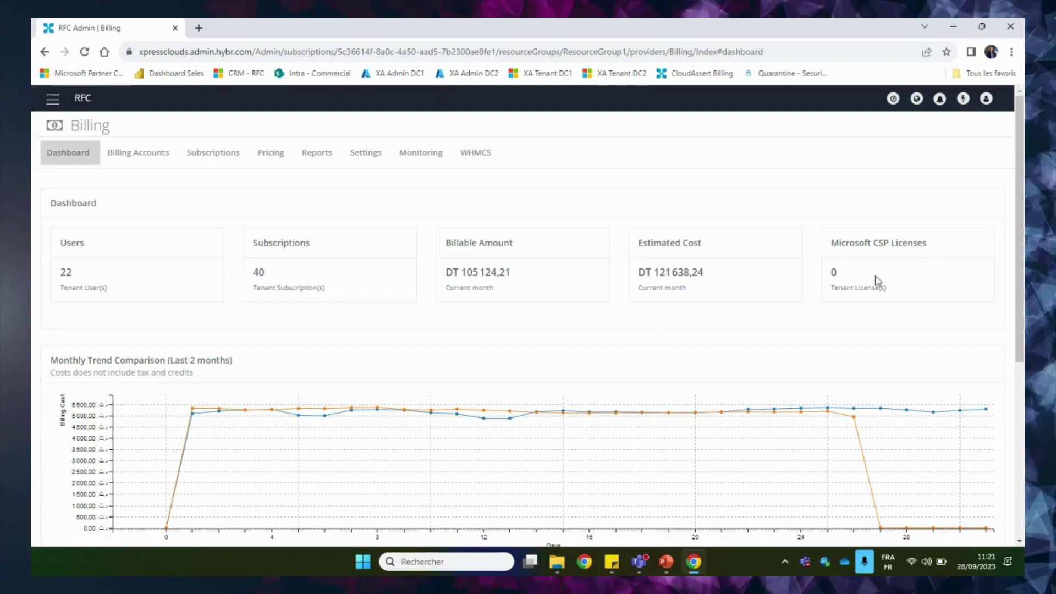
{"action": "scroll", "coordinate": [754, 295], "scroll_direction": "down", "scroll_amount": 2}
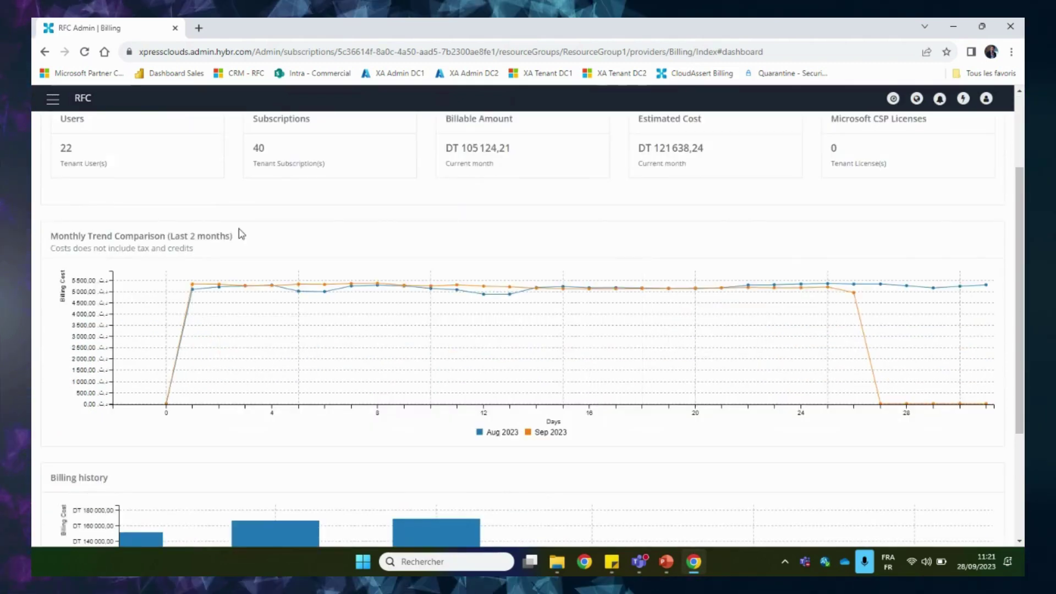
{"action": "scroll", "coordinate": [165, 231], "scroll_direction": "down", "scroll_amount": 1}
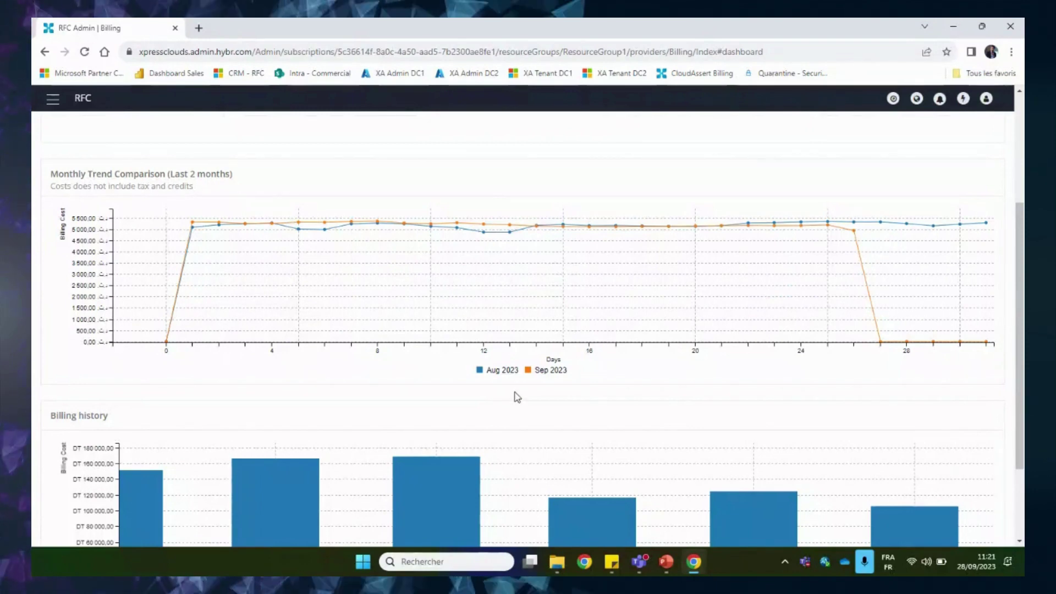
{"action": "mouse_move", "coordinate": [279, 258]}
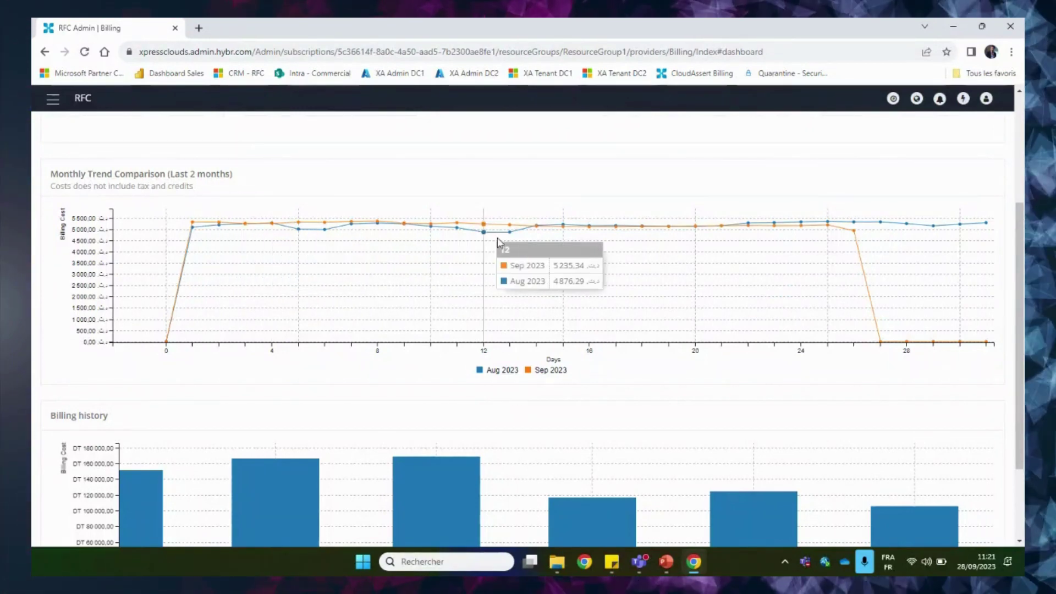
{"action": "mouse_move", "coordinate": [836, 246]}
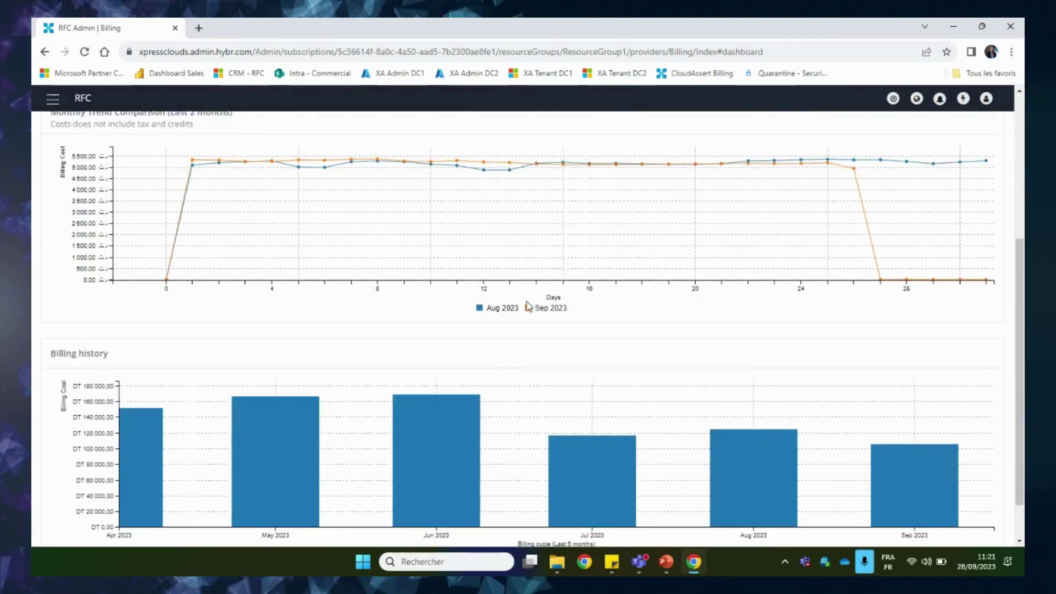
{"action": "scroll", "coordinate": [538, 289], "scroll_direction": "down", "scroll_amount": 1}
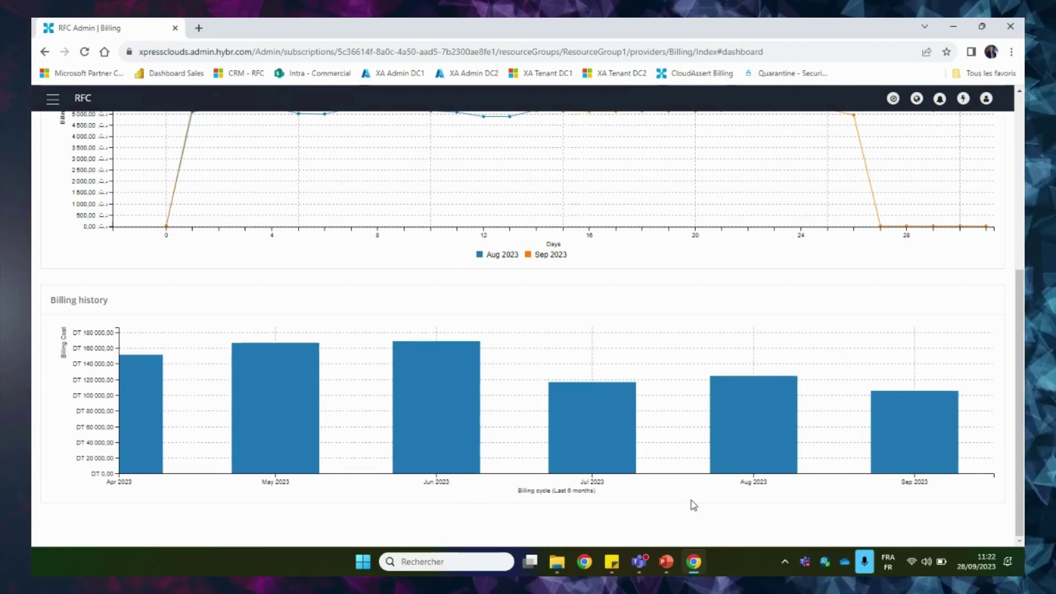
{"action": "mouse_move", "coordinate": [891, 457]}
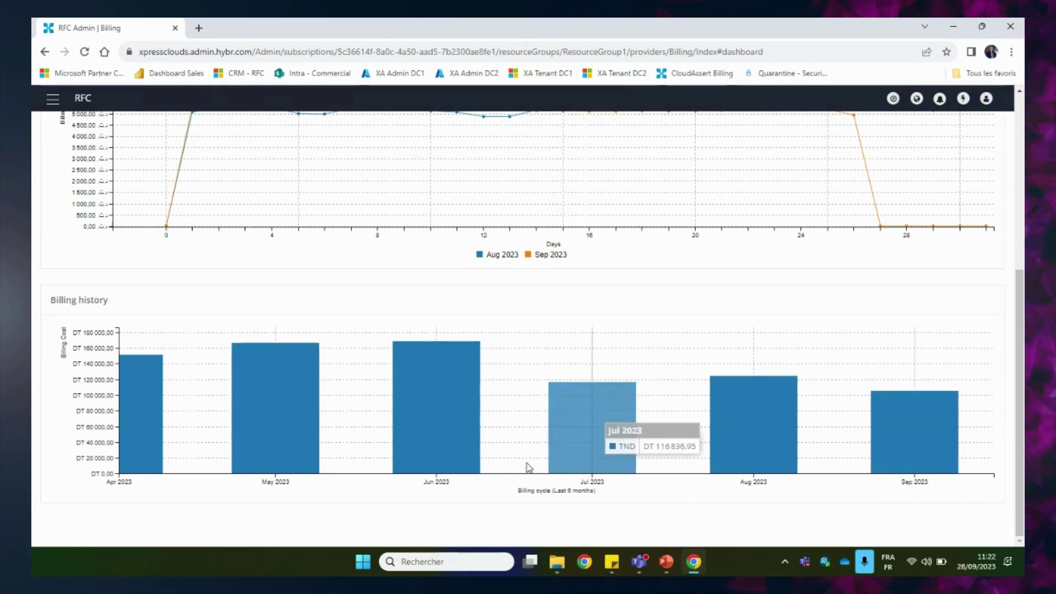
{"action": "scroll", "coordinate": [529, 465], "scroll_direction": "up", "scroll_amount": 5}
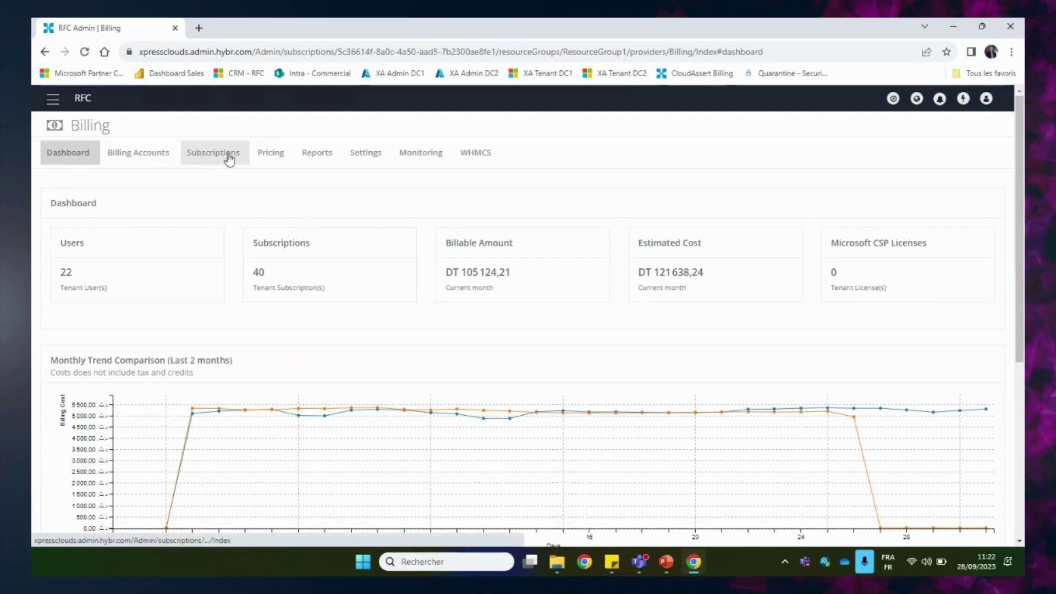
Open the XpressAzure_Public_Dataxion profile's metered resource prices from Pricing.
{"action": "left_click", "coordinate": [268, 160]}
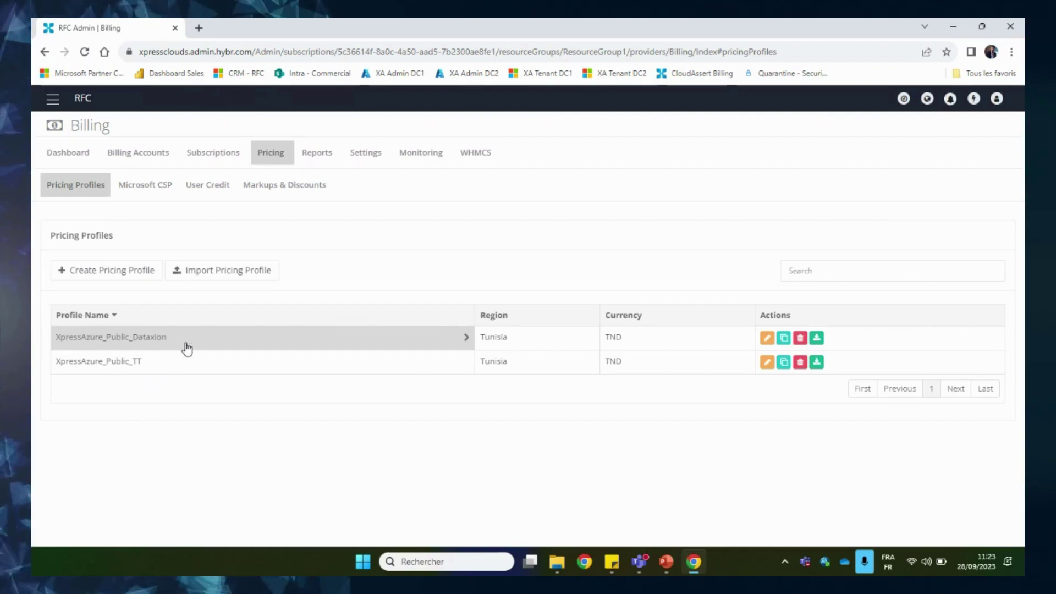
{"action": "left_click", "coordinate": [292, 333]}
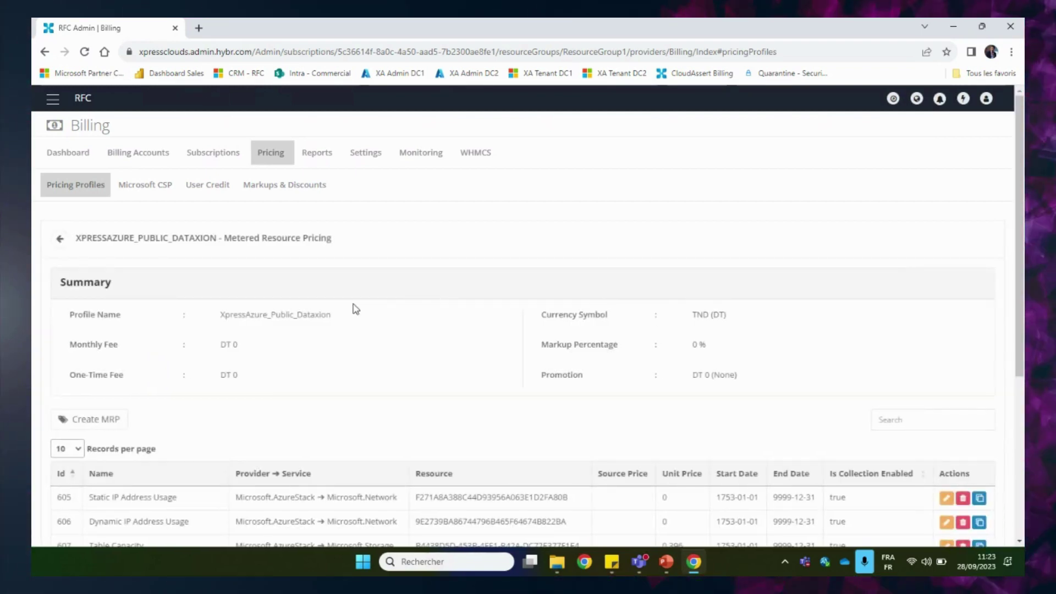
{"action": "scroll", "coordinate": [425, 259], "scroll_direction": "down", "scroll_amount": 5}
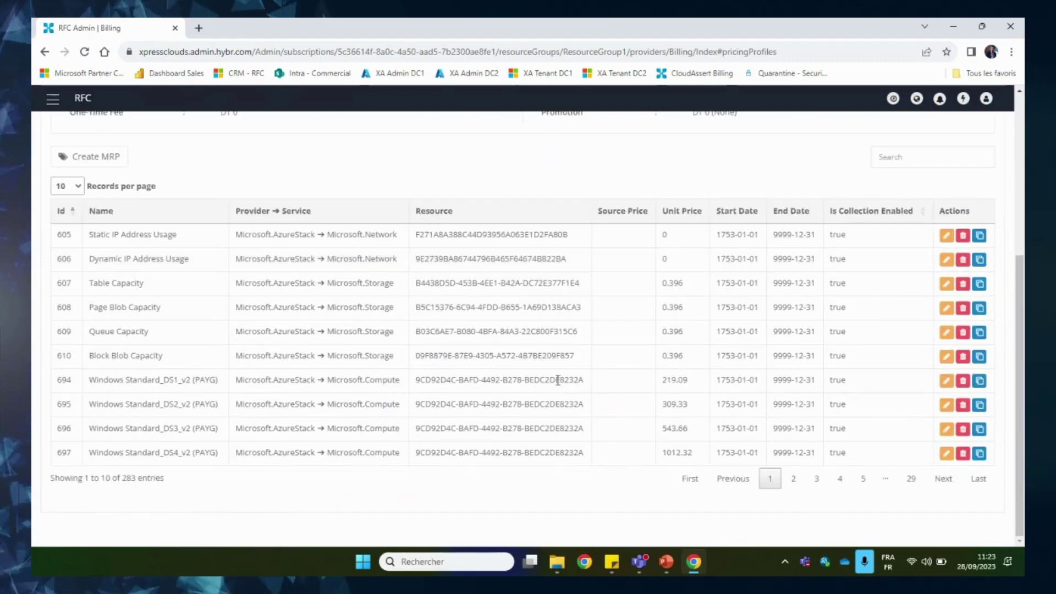
{"action": "scroll", "coordinate": [550, 382], "scroll_direction": "up", "scroll_amount": 5}
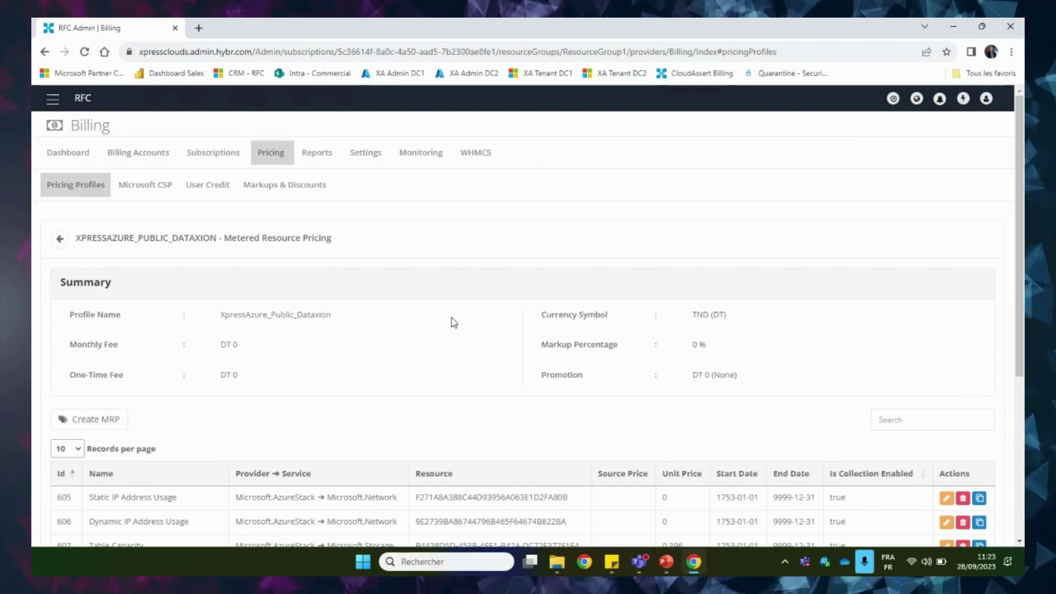
{"action": "scroll", "coordinate": [451, 314], "scroll_direction": "down", "scroll_amount": 5}
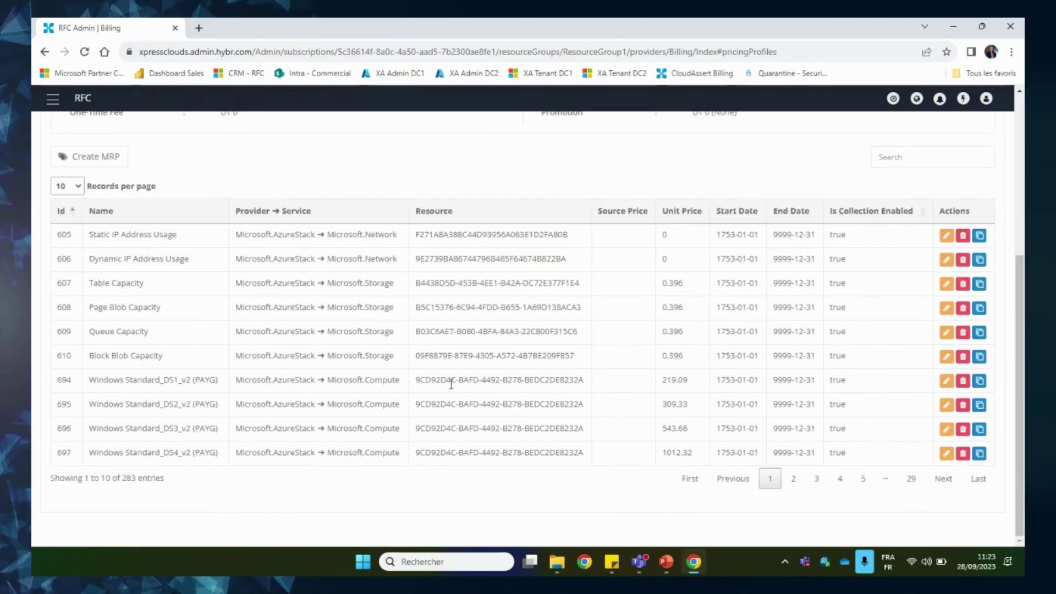
Show 100 records per page, scroll the MRP table, then go back to the profiles list.
{"action": "left_click", "coordinate": [70, 185]}
{"action": "left_click", "coordinate": [70, 238]}
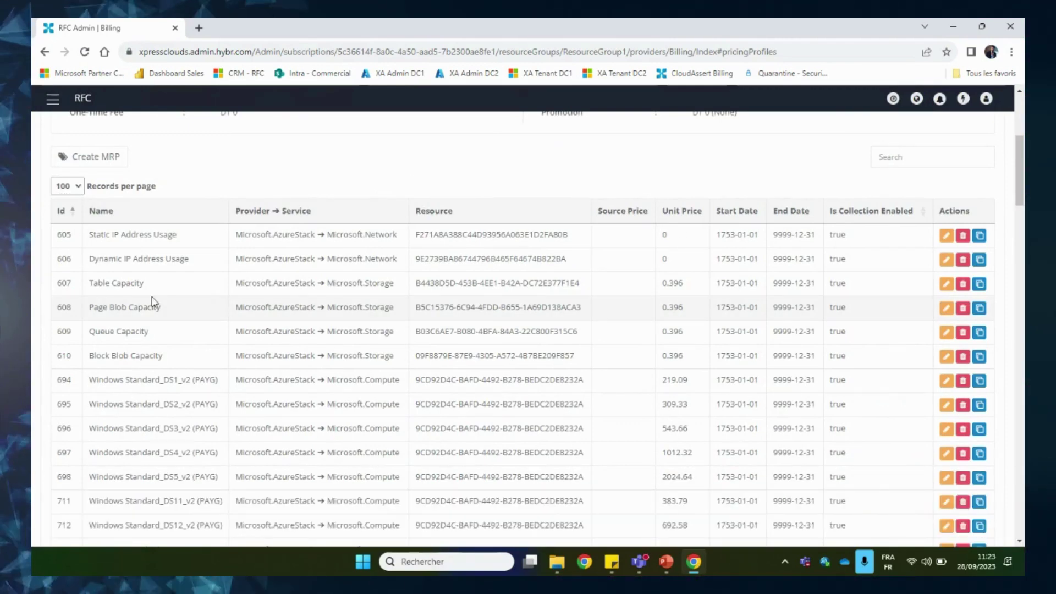
{"action": "scroll", "coordinate": [479, 325], "scroll_direction": "down", "scroll_amount": 1}
{"action": "scroll", "coordinate": [487, 317], "scroll_direction": "down", "scroll_amount": 1}
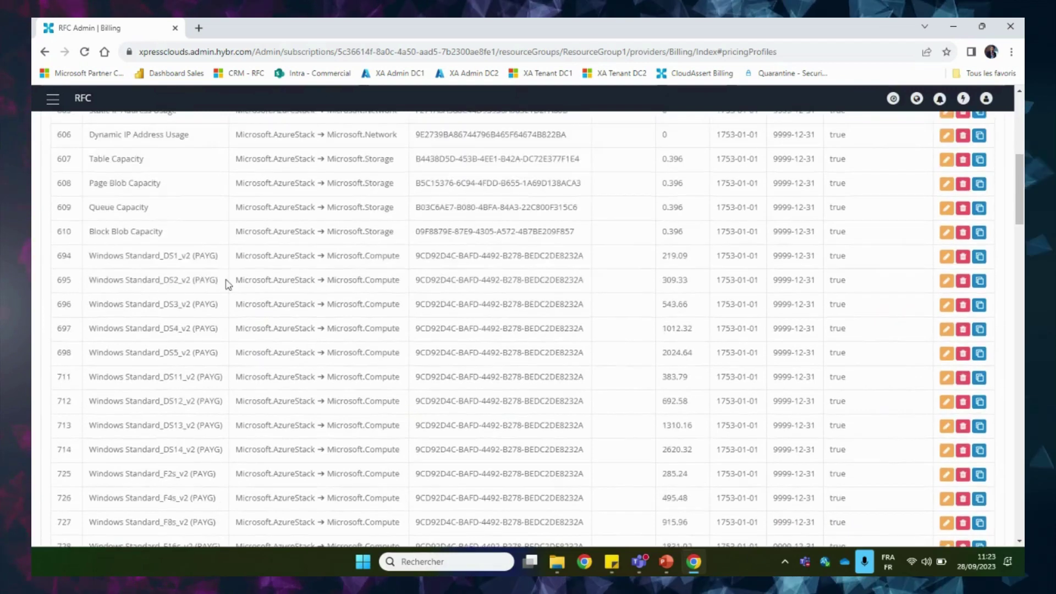
{"action": "scroll", "coordinate": [209, 308], "scroll_direction": "down", "scroll_amount": 1}
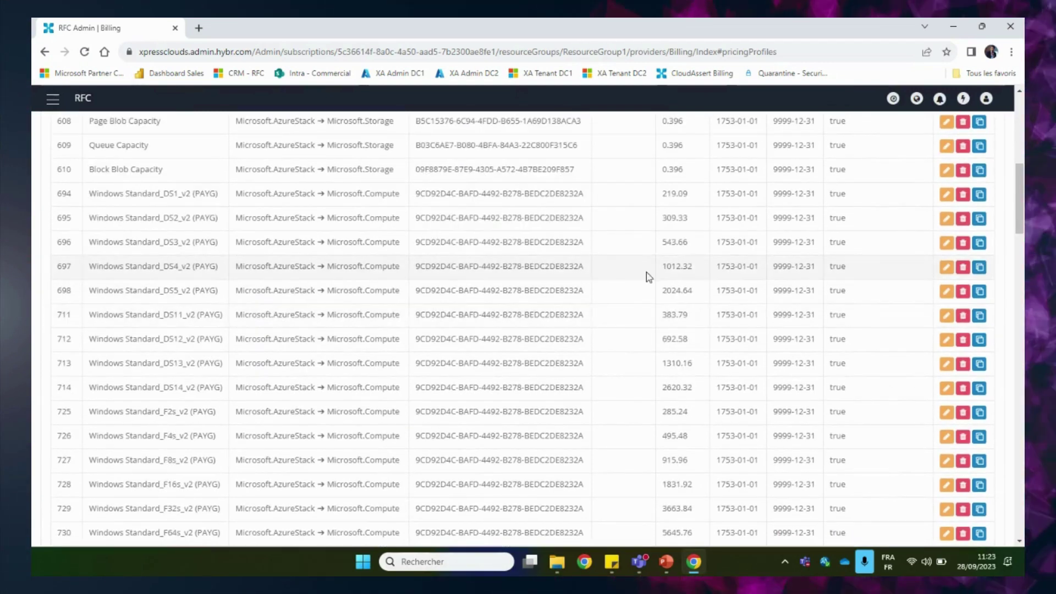
{"action": "scroll", "coordinate": [677, 368], "scroll_direction": "down", "scroll_amount": 2}
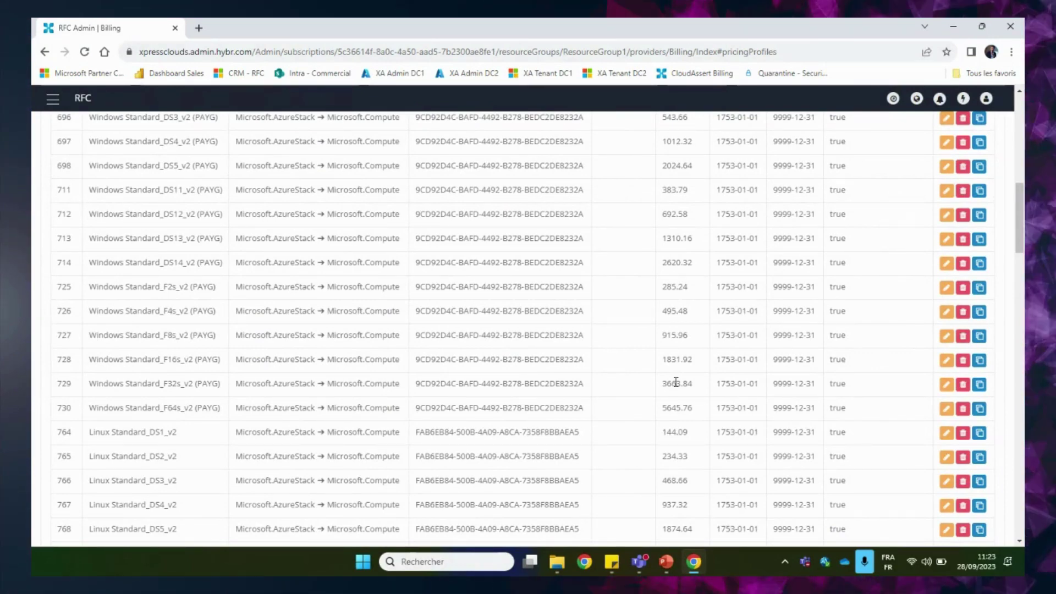
{"action": "scroll", "coordinate": [675, 381], "scroll_direction": "down", "scroll_amount": 15}
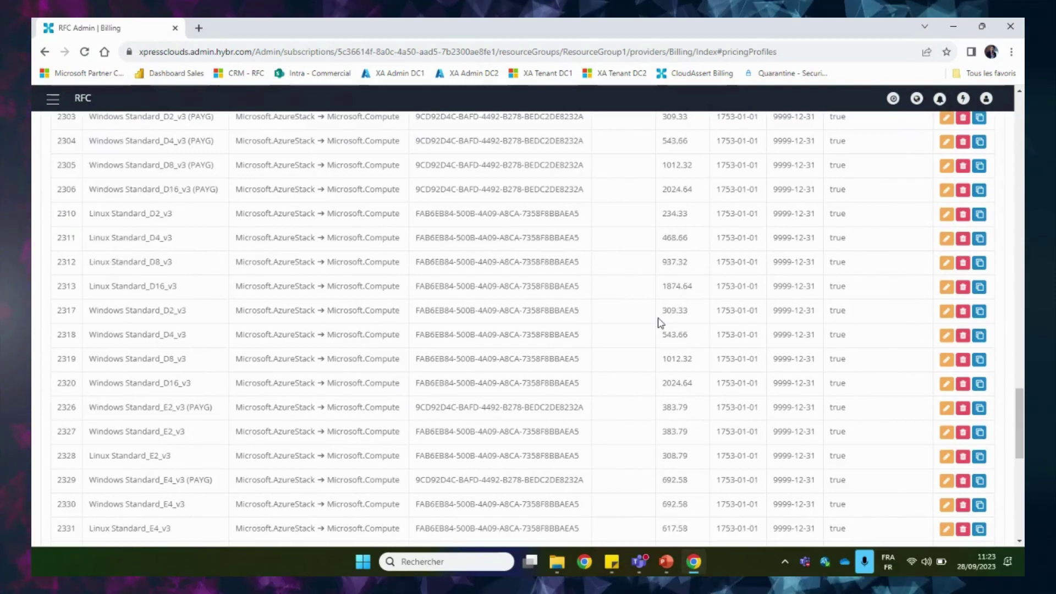
{"action": "scroll", "coordinate": [660, 321], "scroll_direction": "down", "scroll_amount": 5}
{"action": "scroll", "coordinate": [682, 278], "scroll_direction": "up", "scroll_amount": 4}
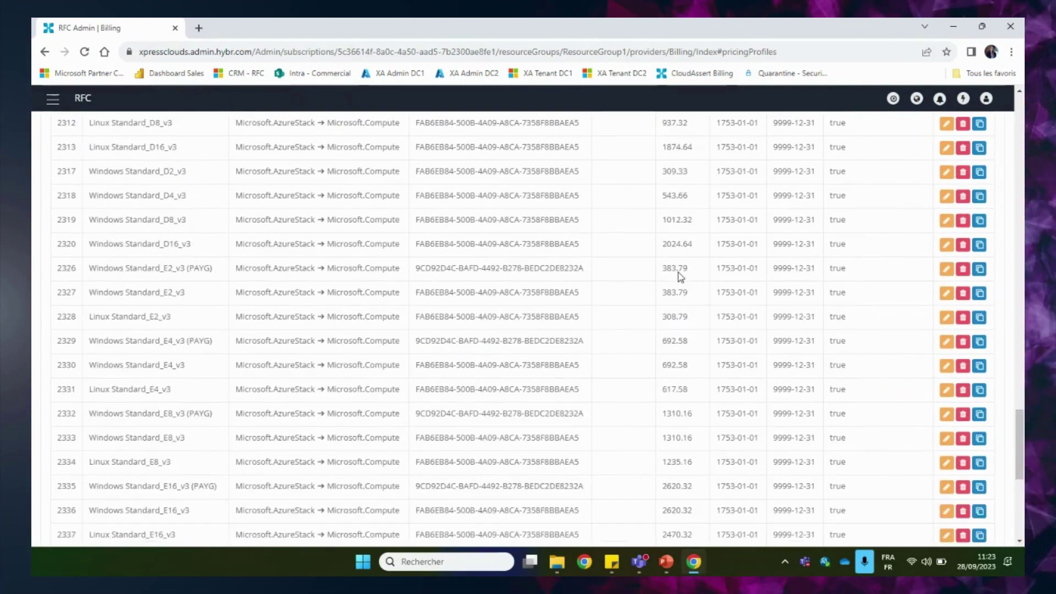
{"action": "scroll", "coordinate": [679, 274], "scroll_direction": "up", "scroll_amount": 15}
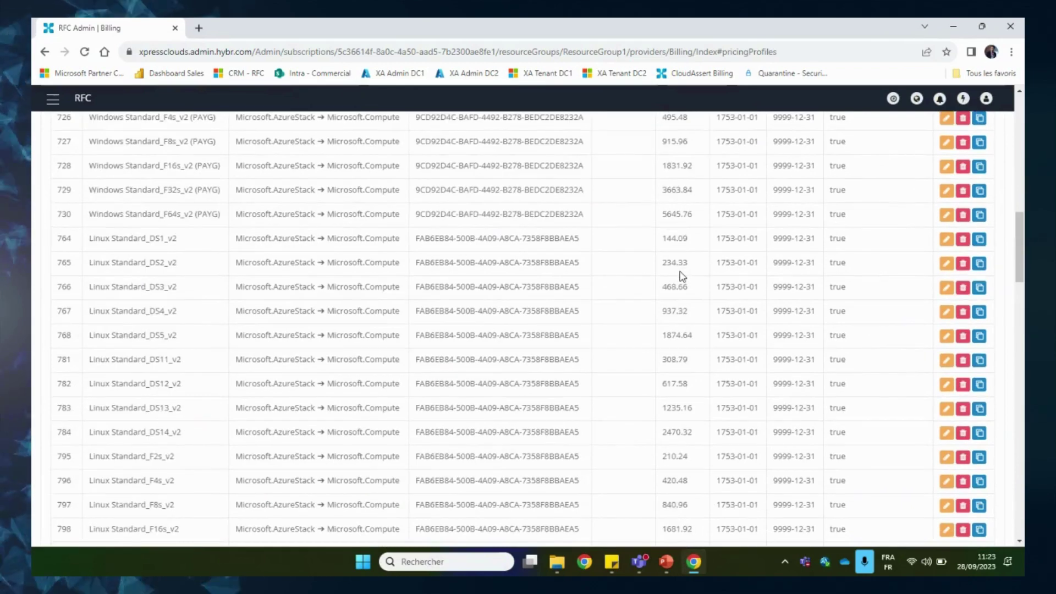
{"action": "scroll", "coordinate": [125, 237], "scroll_direction": "up", "scroll_amount": 10}
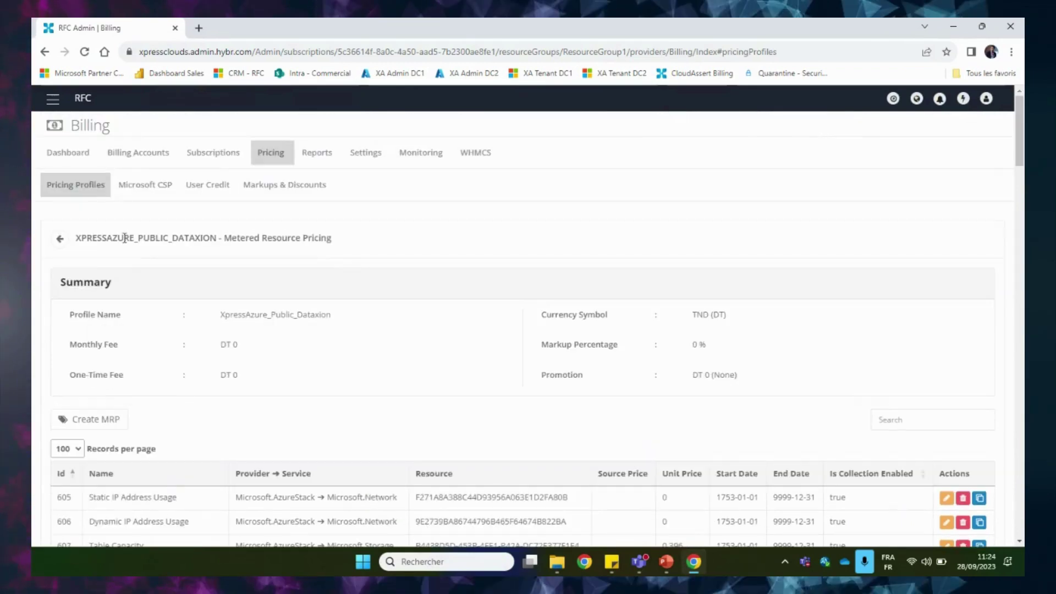
{"action": "left_click", "coordinate": [59, 239]}
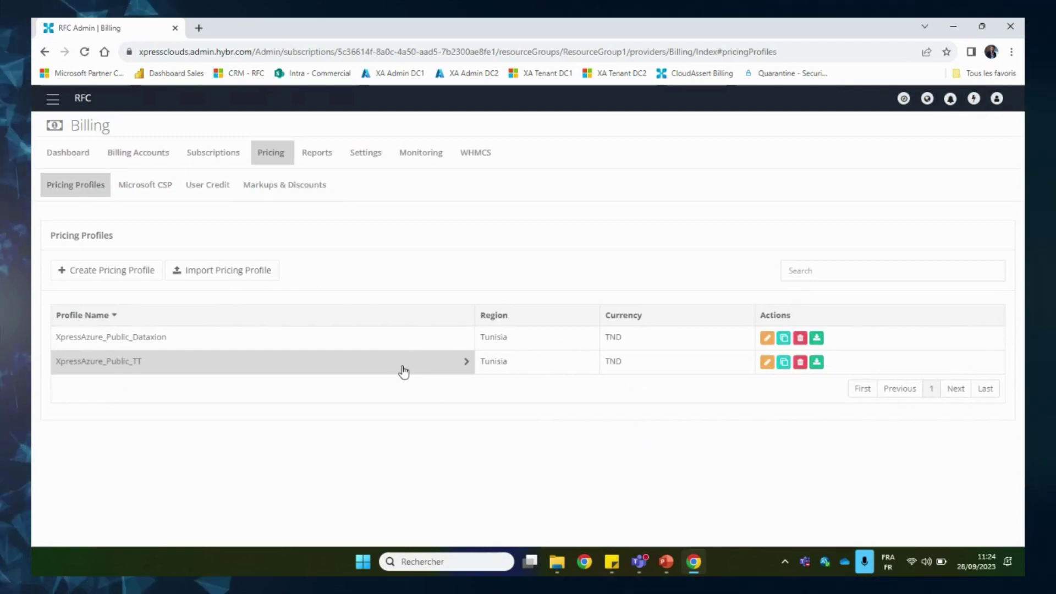
{"action": "left_click", "coordinate": [403, 372]}
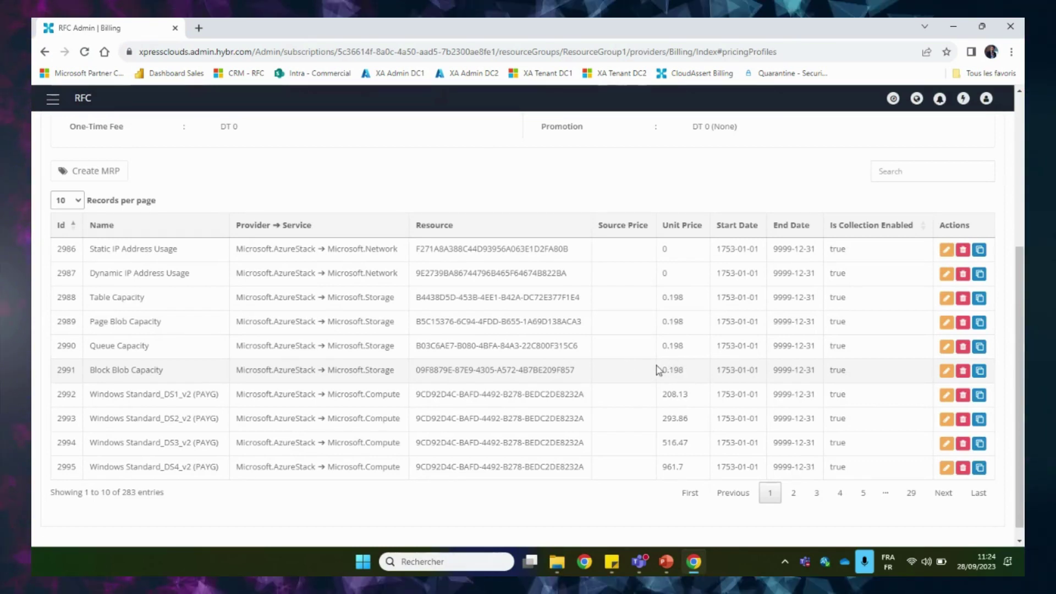
{"action": "scroll", "coordinate": [682, 375], "scroll_direction": "up", "scroll_amount": 4}
{"action": "scroll", "coordinate": [477, 365], "scroll_direction": "up", "scroll_amount": 1}
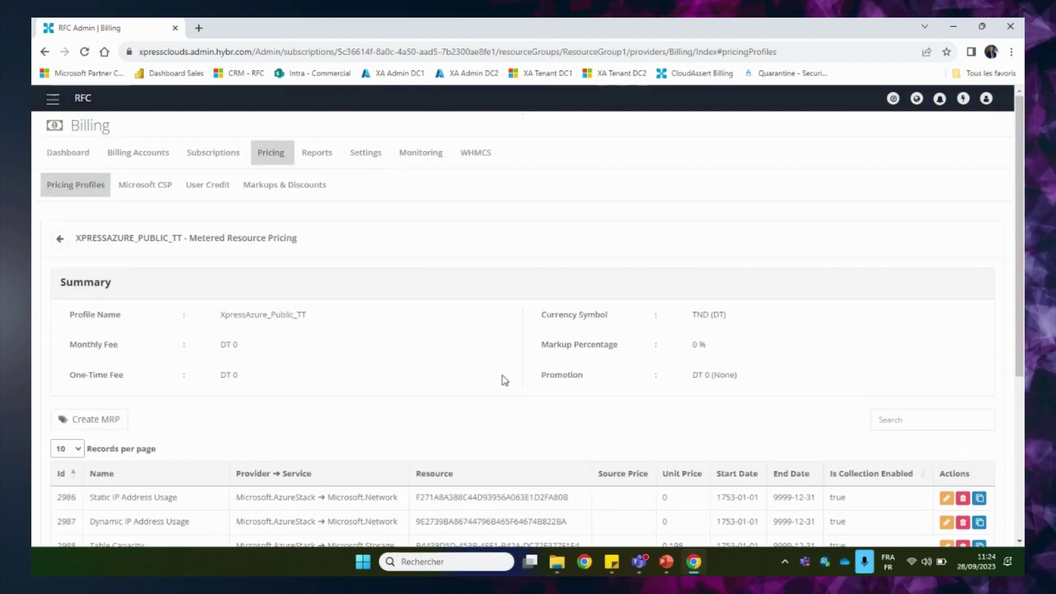
{"action": "left_click", "coordinate": [60, 238]}
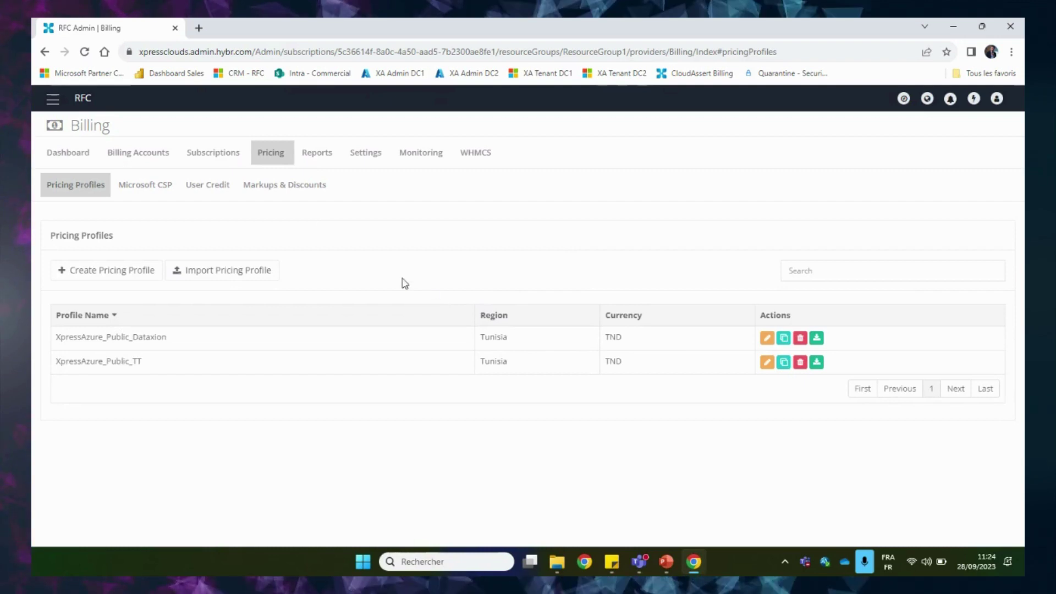
Open the Companies list of tenant companies from the main navigation.
{"action": "left_click", "coordinate": [54, 101]}
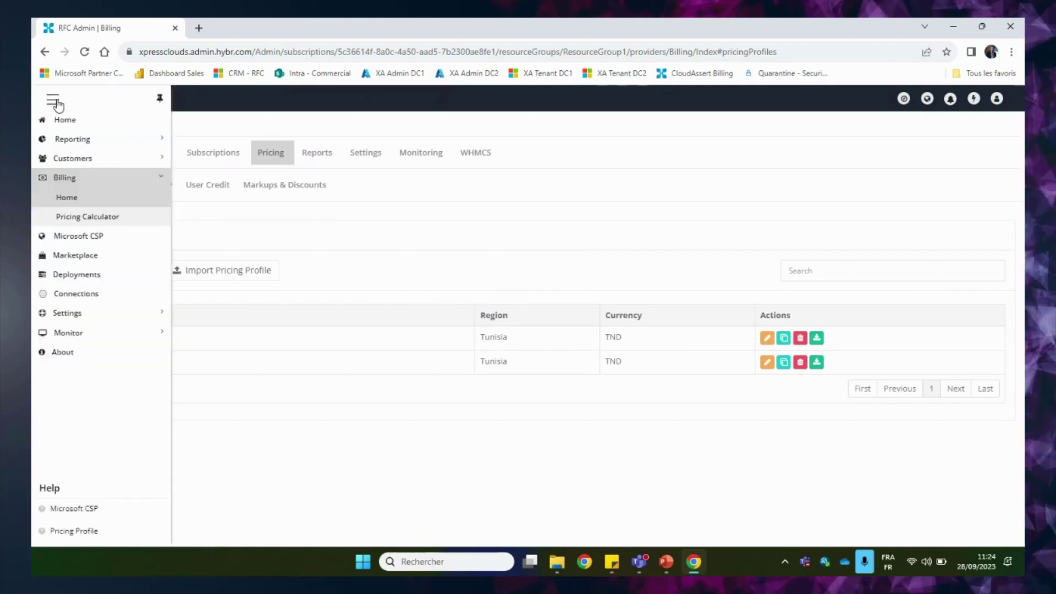
{"action": "left_click", "coordinate": [91, 160]}
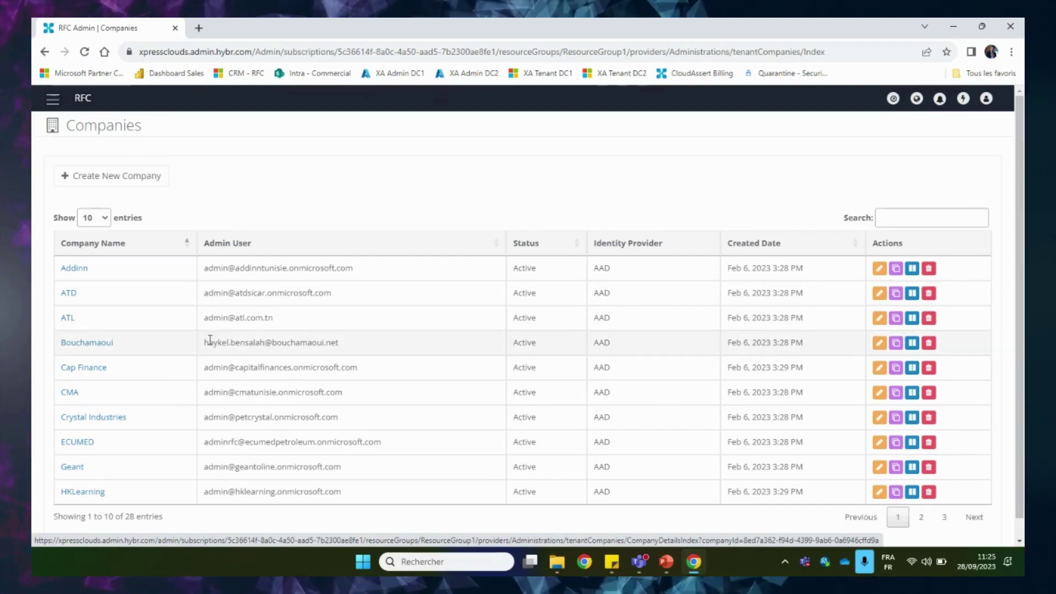
Create company 'CloudAssert' with offer DC1_Offer_01 and a contact email.
{"action": "left_click", "coordinate": [110, 174]}
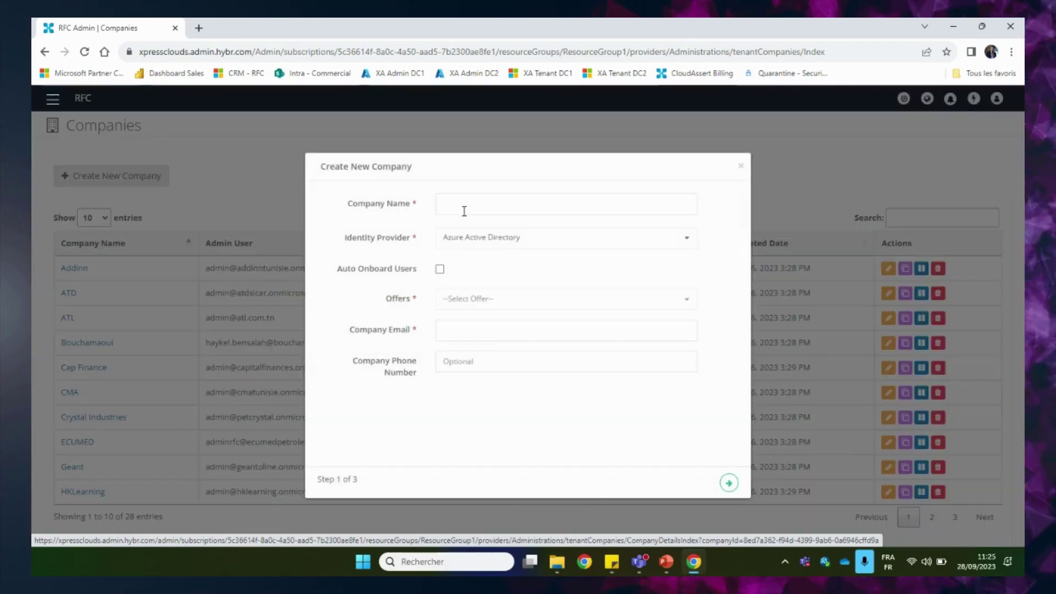
{"action": "left_click", "coordinate": [464, 210]}
{"action": "type", "text": "Clou"}
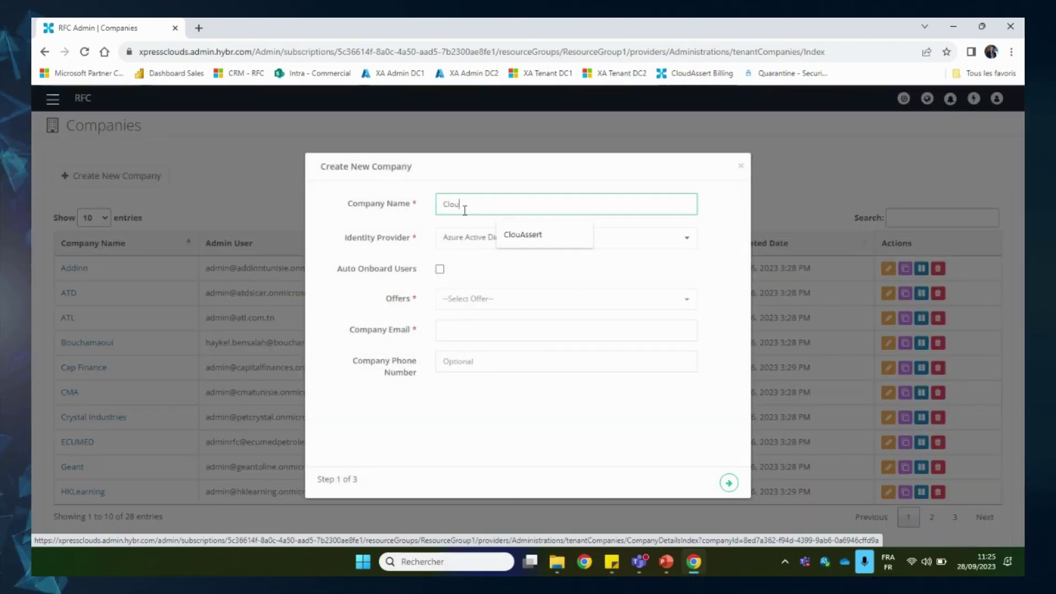
{"action": "type", "text": "dAsse"}
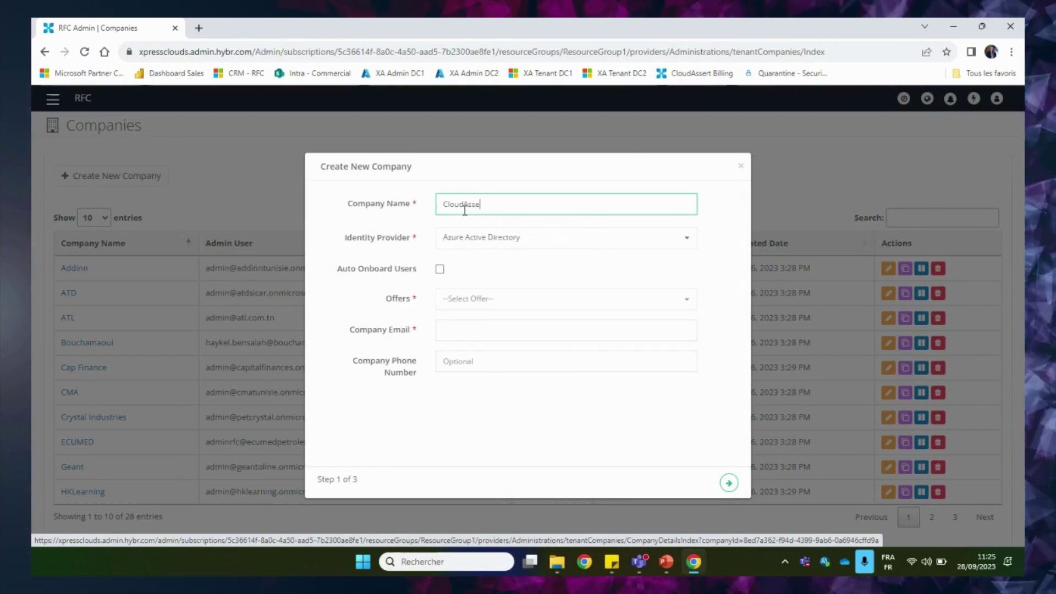
{"action": "type", "text": "rt"}
{"action": "left_click", "coordinate": [484, 298]}
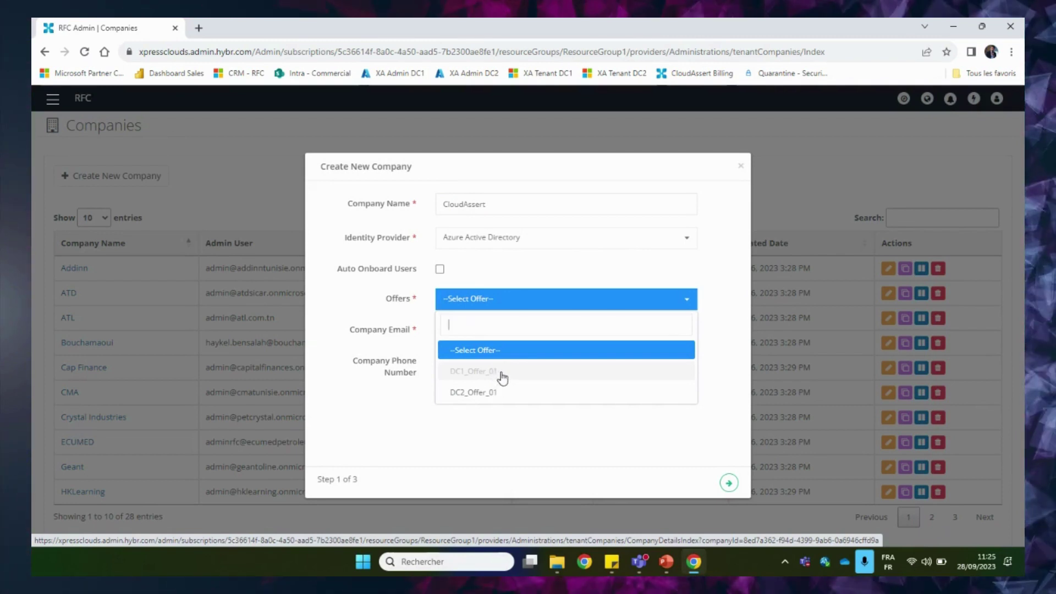
{"action": "left_click", "coordinate": [502, 378]}
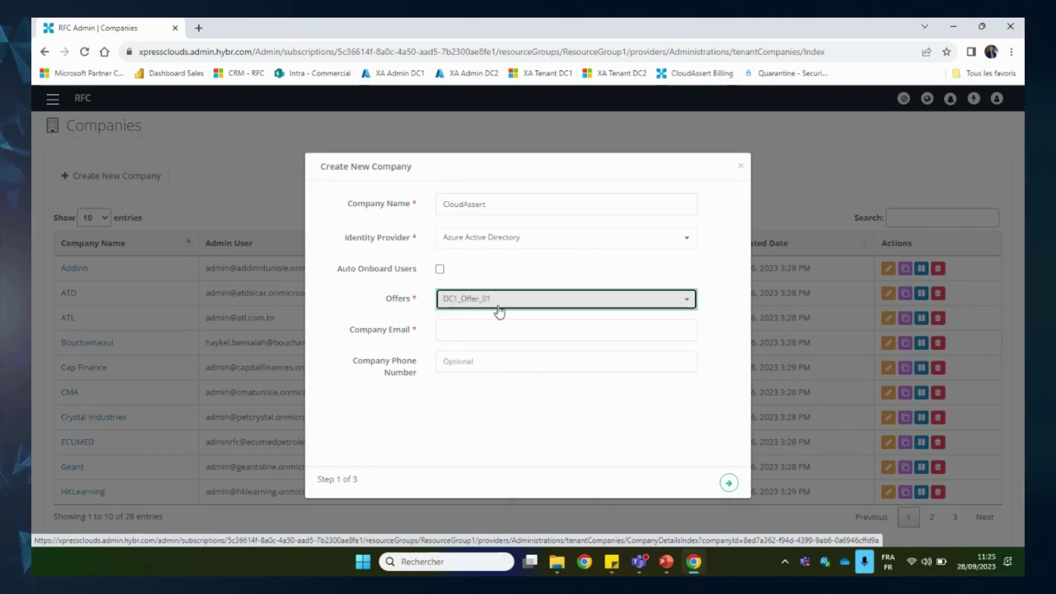
{"action": "left_click", "coordinate": [474, 335]}
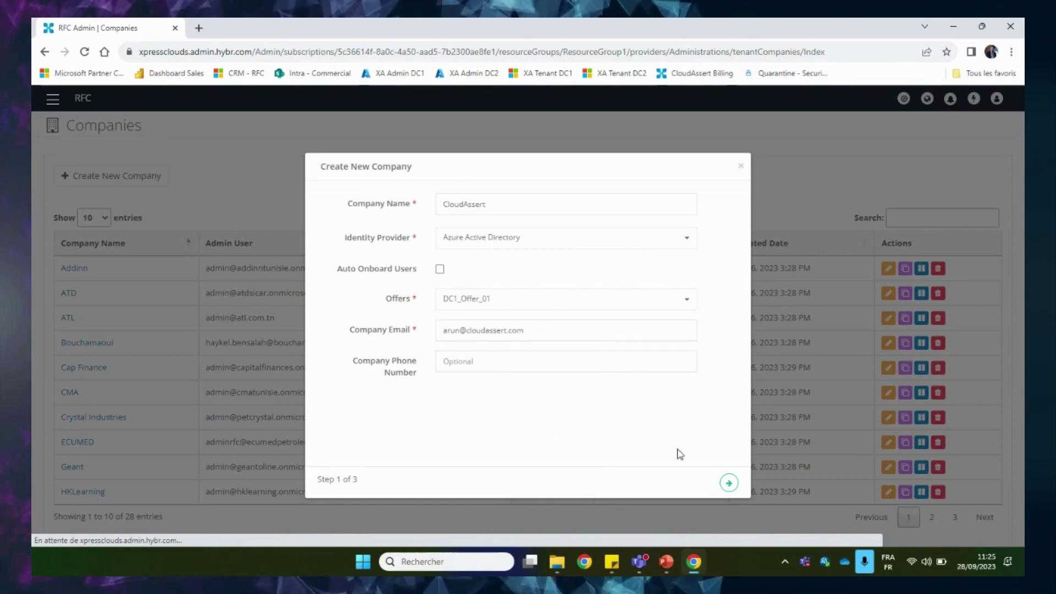
{"action": "left_click", "coordinate": [729, 482]}
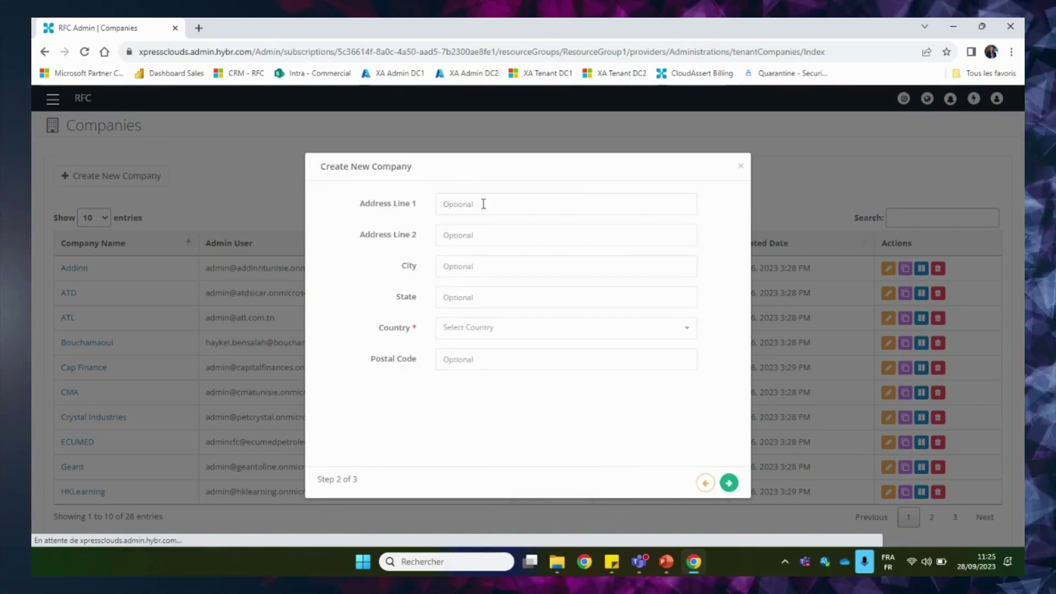
Set the company's country to India and continue to the admin user details step.
{"action": "left_click", "coordinate": [479, 328]}
{"action": "type", "text": "India"}
{"action": "left_click", "coordinate": [478, 307]}
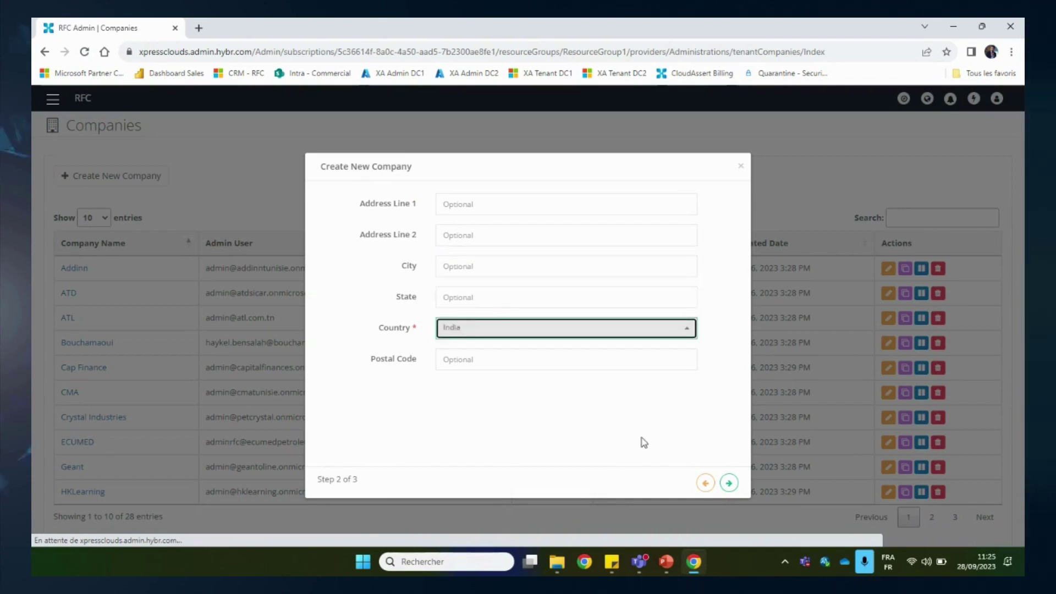
{"action": "left_click", "coordinate": [728, 483]}
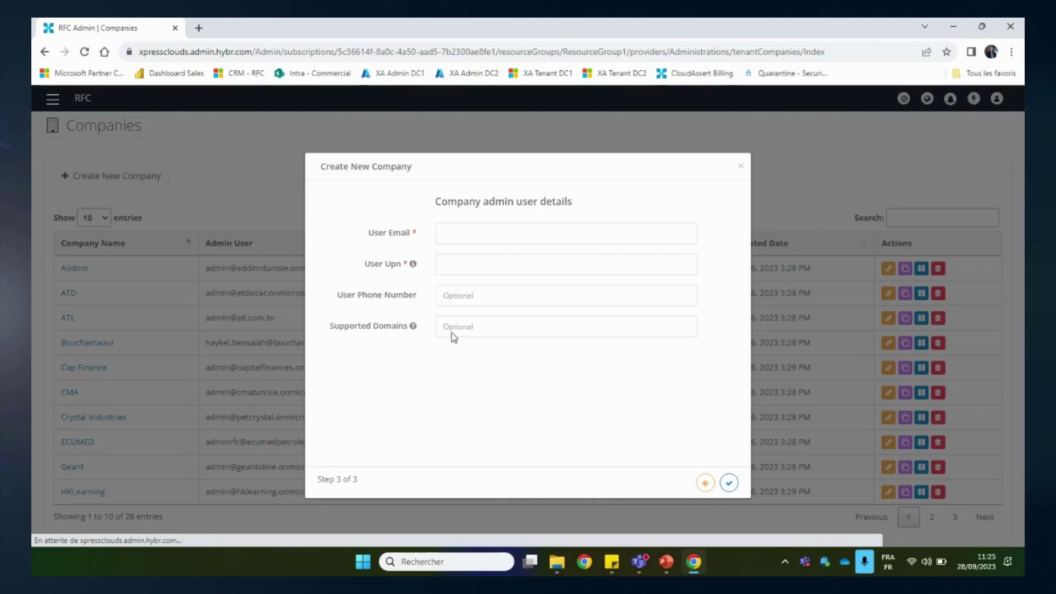
Close the unfinished Create New Company form and open the customer subscriptions list.
{"action": "left_click", "coordinate": [742, 168]}
{"action": "mouse_move", "coordinate": [90, 206]}
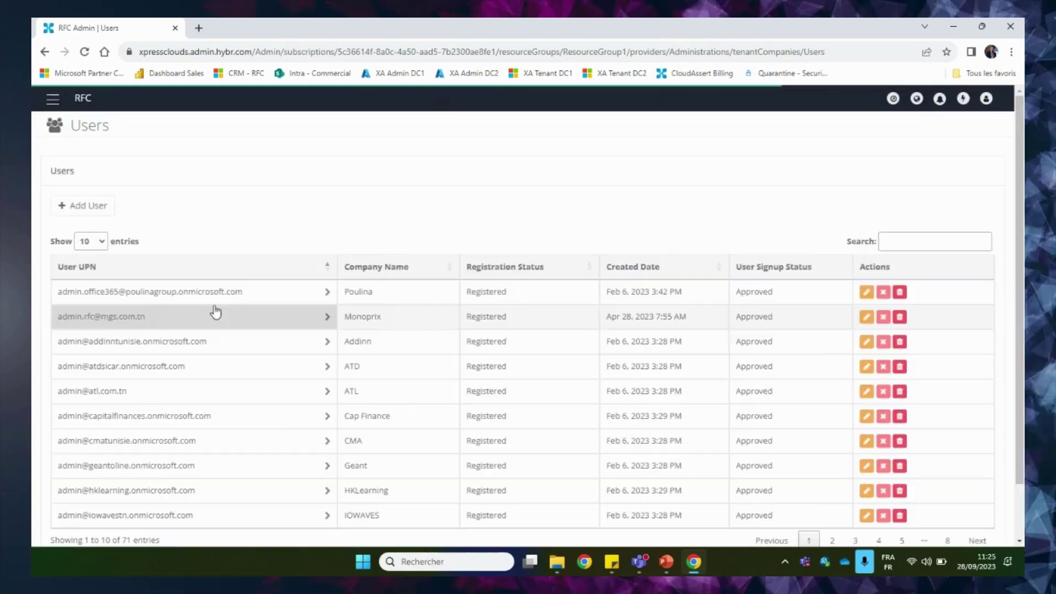
{"action": "scroll", "coordinate": [598, 289], "scroll_direction": "down", "scroll_amount": 1}
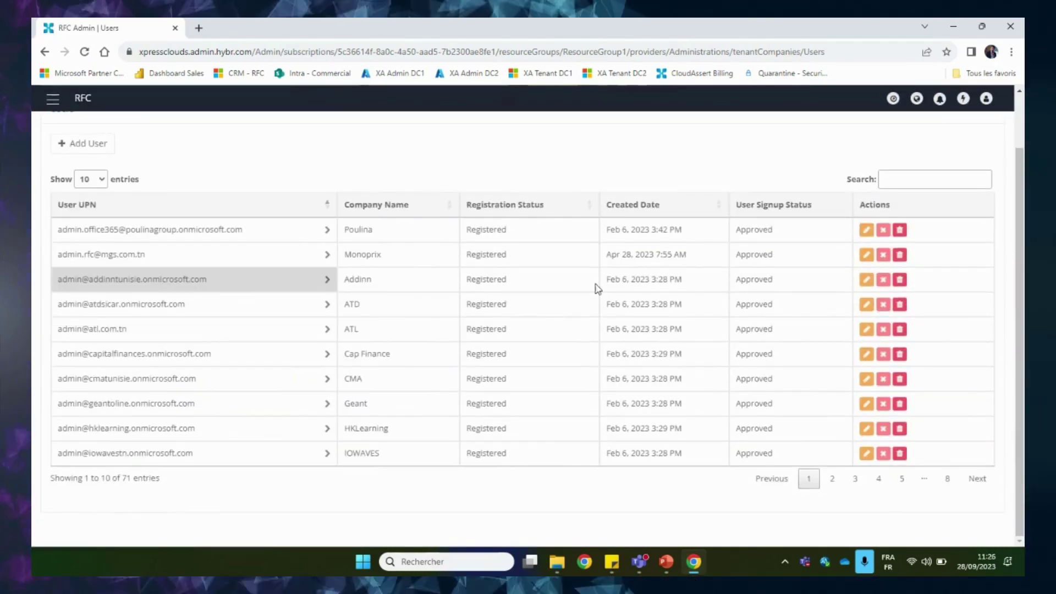
{"action": "scroll", "coordinate": [598, 289], "scroll_direction": "up", "scroll_amount": 1}
{"action": "left_click", "coordinate": [53, 99]}
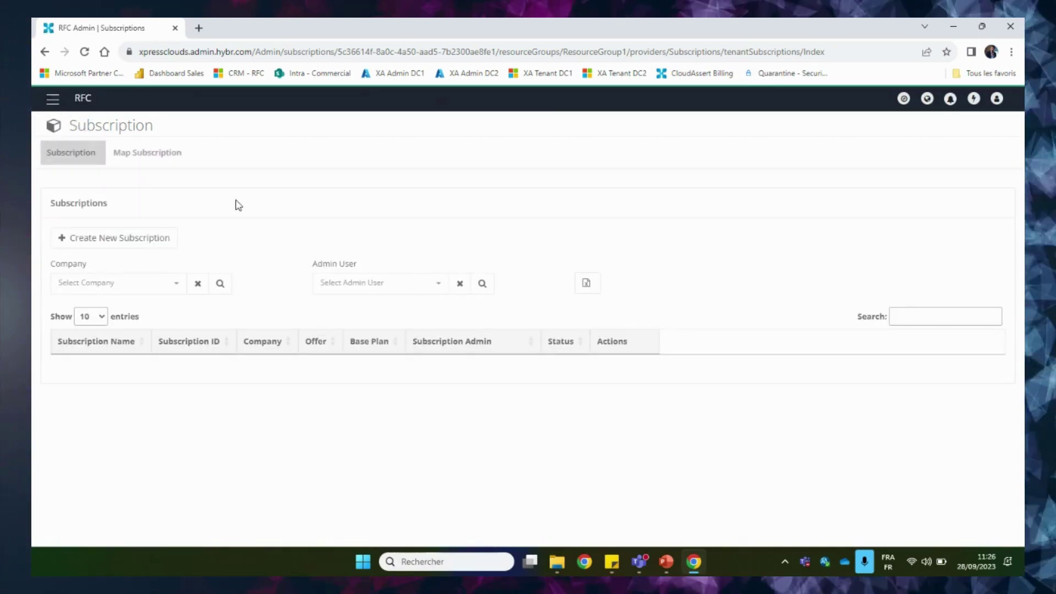
{"action": "left_click", "coordinate": [152, 160]}
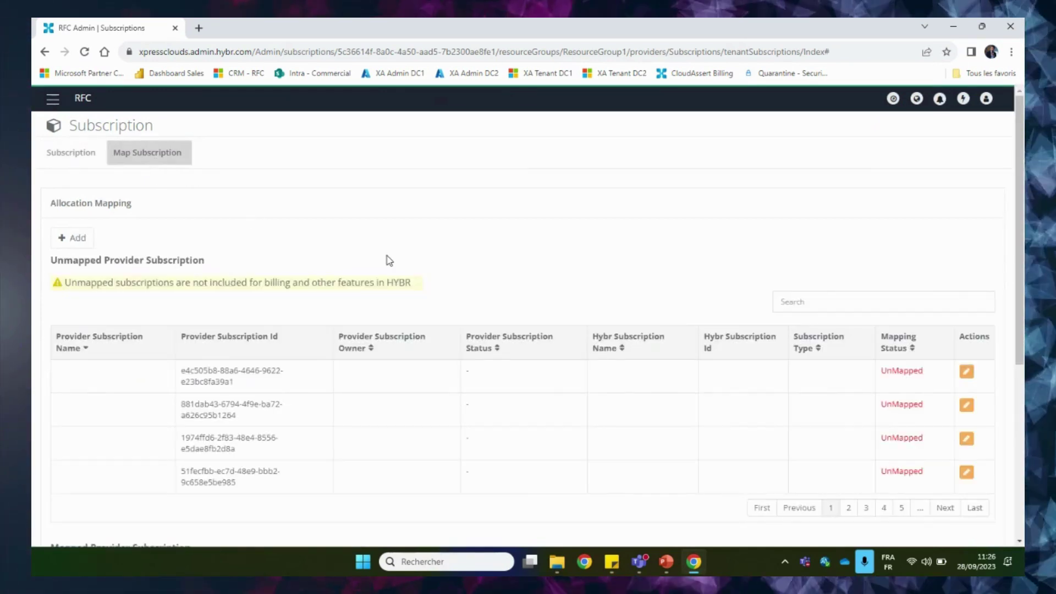
{"action": "scroll", "coordinate": [409, 379], "scroll_direction": "down", "scroll_amount": 5}
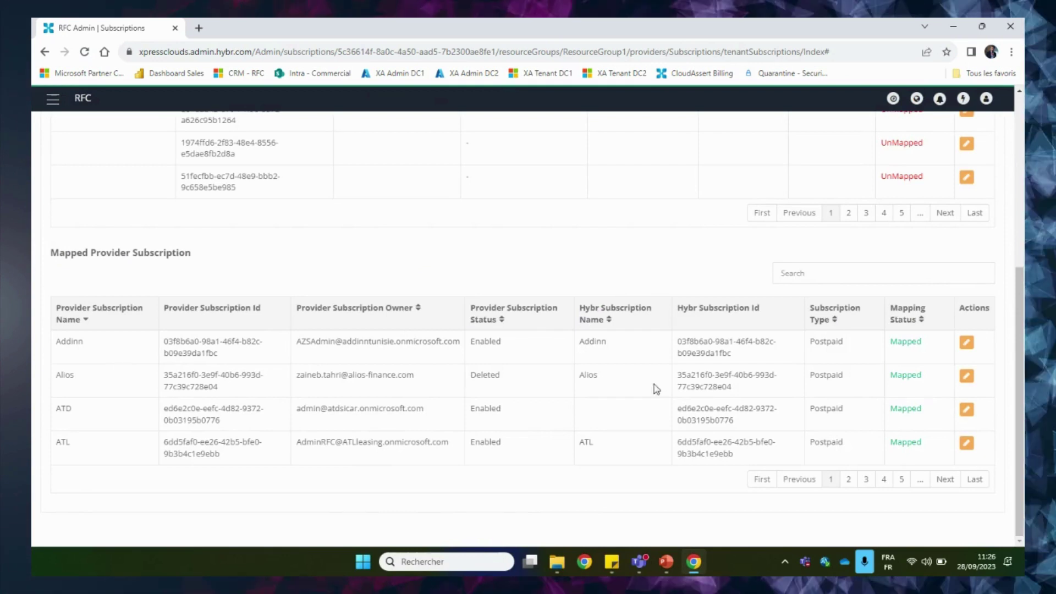
{"action": "scroll", "coordinate": [673, 410], "scroll_direction": "up", "scroll_amount": 1}
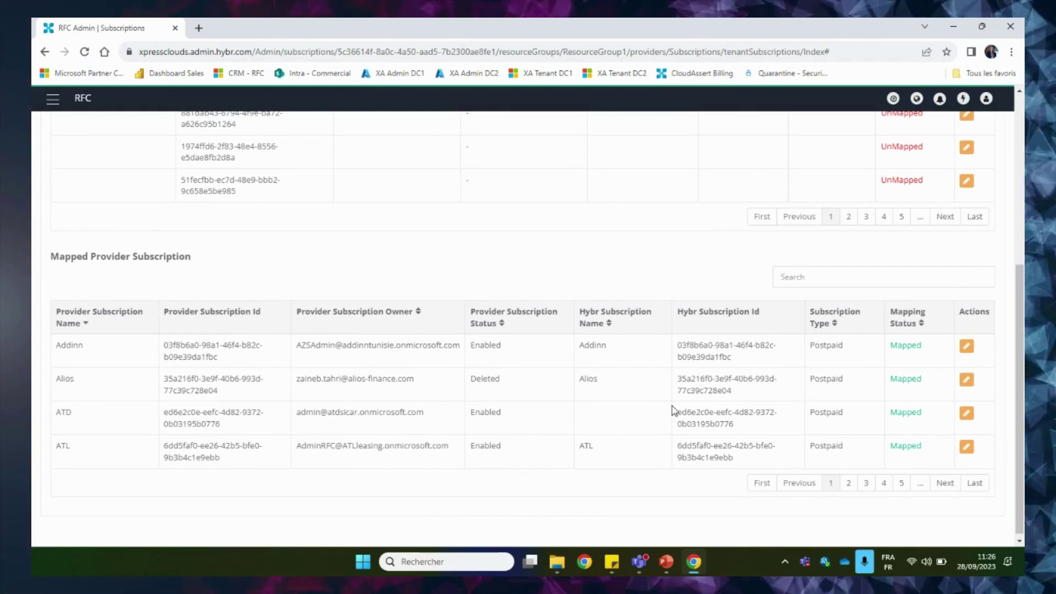
{"action": "scroll", "coordinate": [440, 301], "scroll_direction": "up", "scroll_amount": 3}
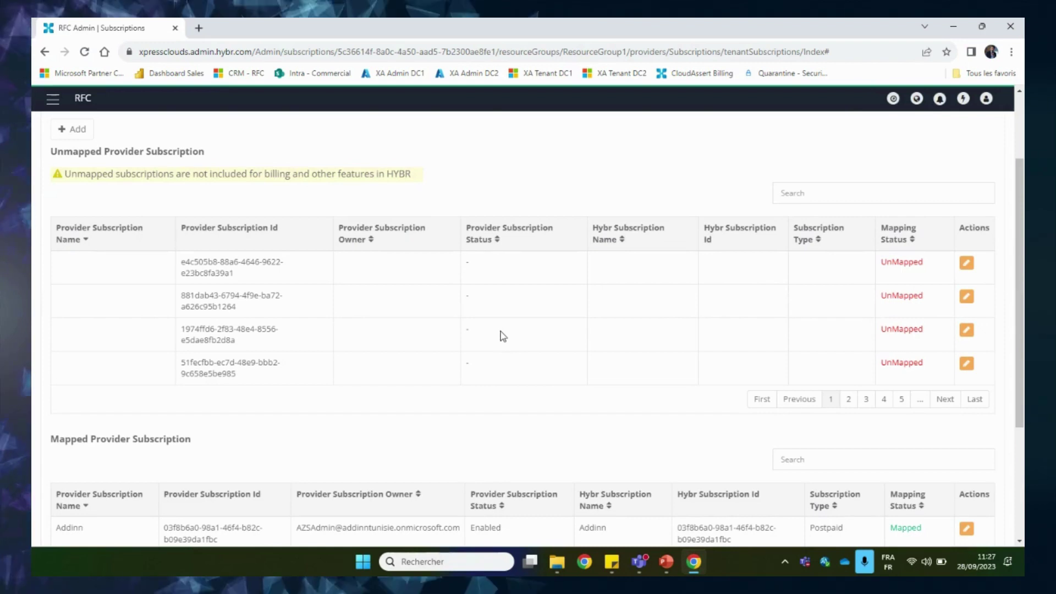
{"action": "scroll", "coordinate": [59, 175], "scroll_direction": "up", "scroll_amount": 2}
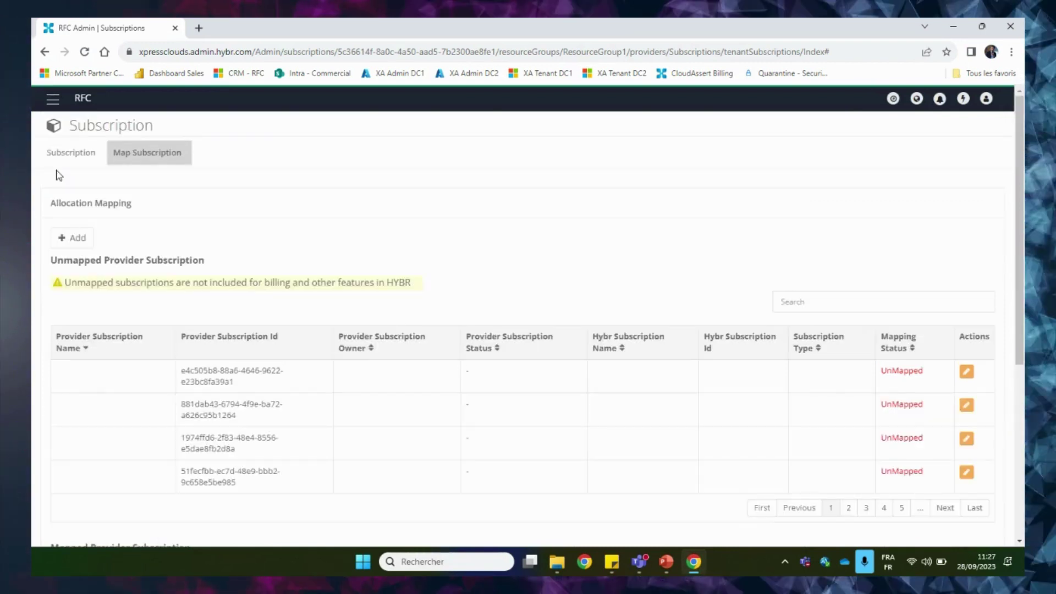
Open Billing and view per-subscription costs for Sep 2023 (Current).
{"action": "mouse_move", "coordinate": [87, 255]}
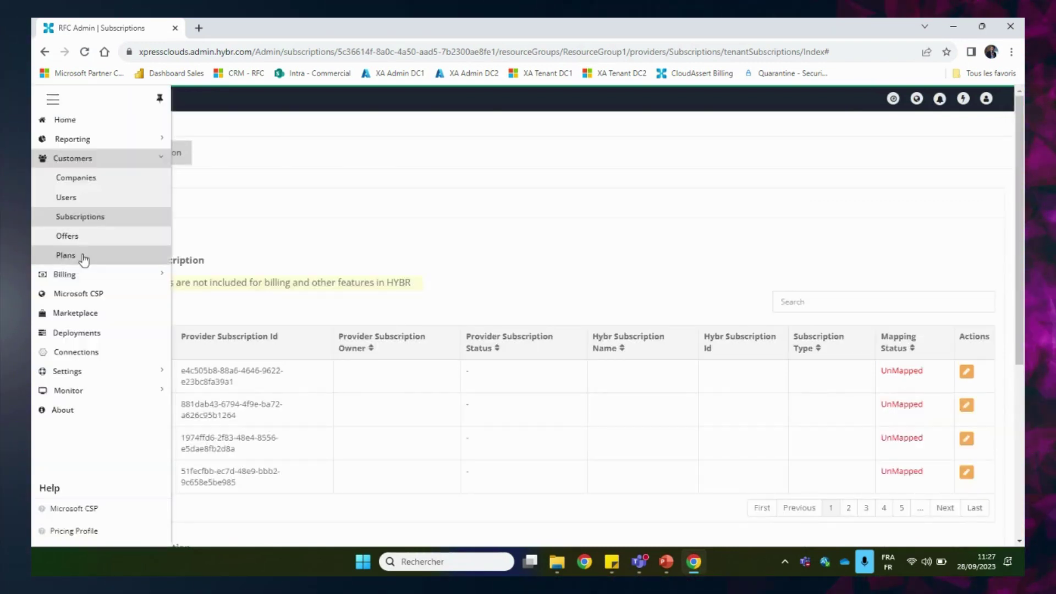
{"action": "left_click", "coordinate": [87, 275]}
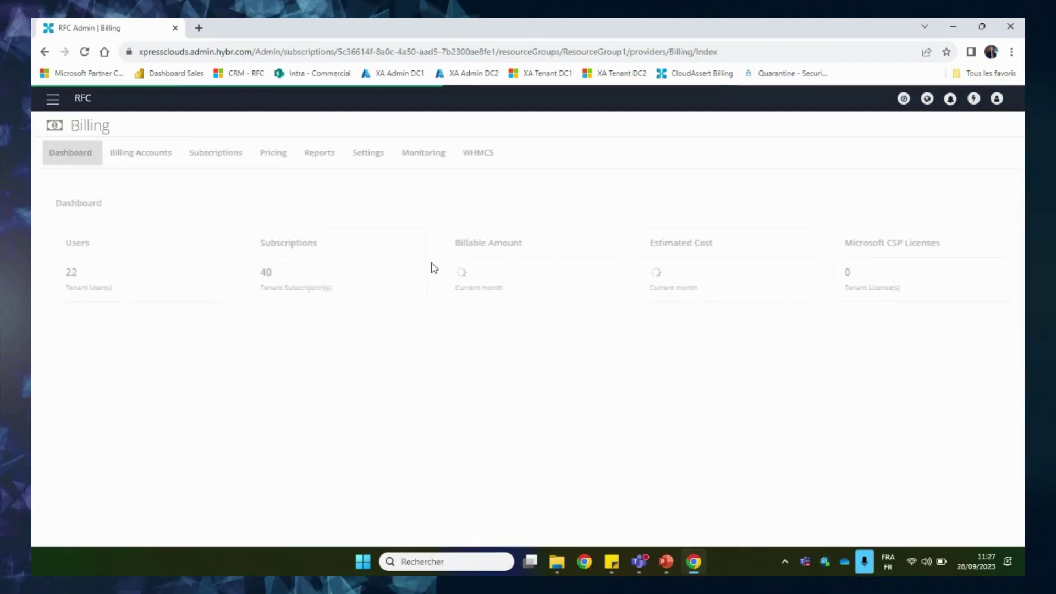
{"action": "left_click", "coordinate": [215, 155]}
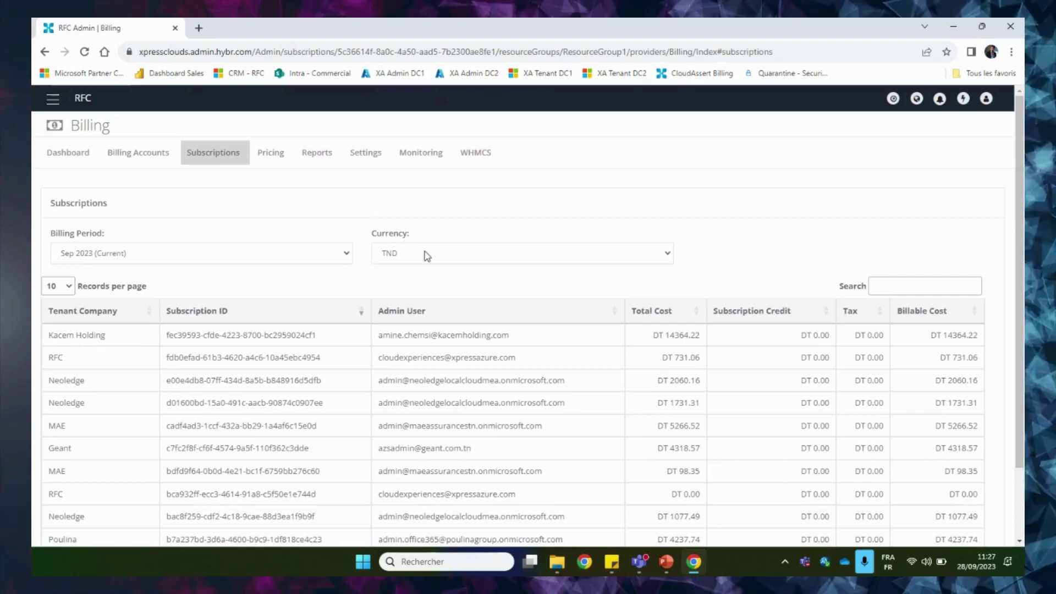
Keep TND as the currency and bring up the billing period choices.
{"action": "left_click", "coordinate": [468, 254]}
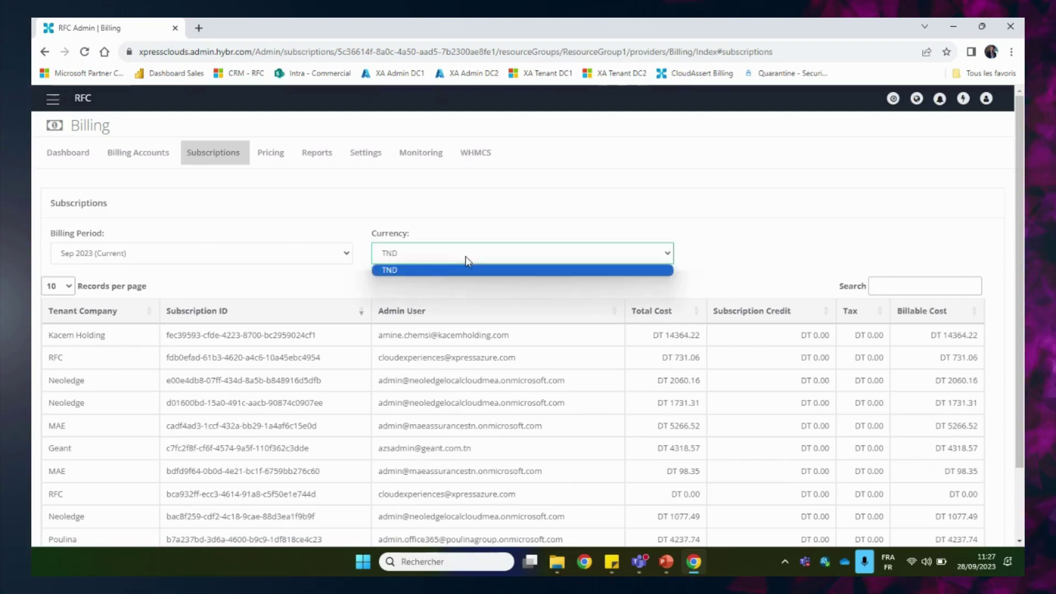
{"action": "left_click", "coordinate": [467, 259]}
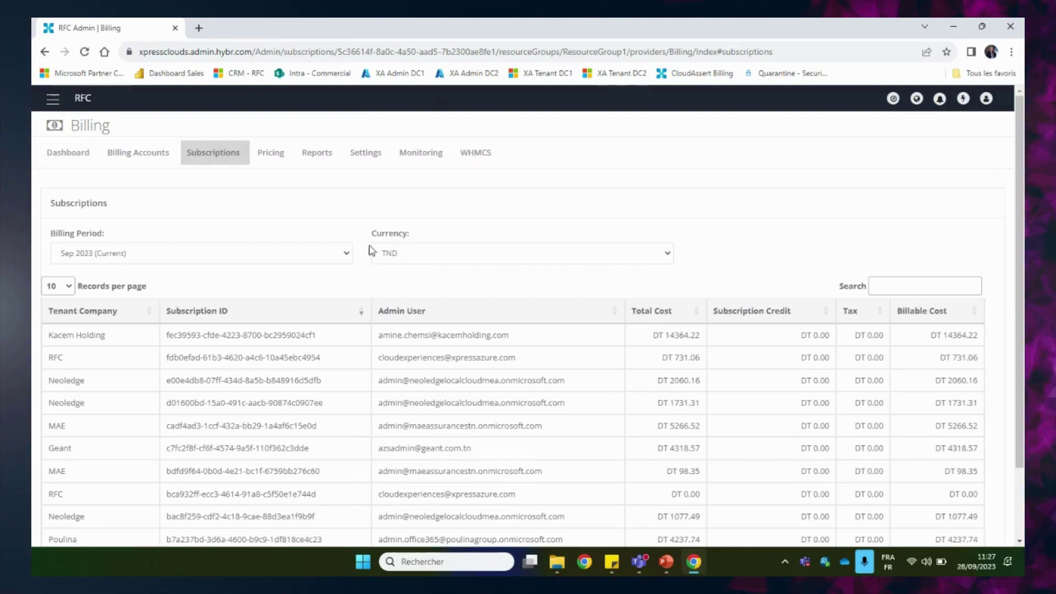
{"action": "left_click", "coordinate": [273, 260]}
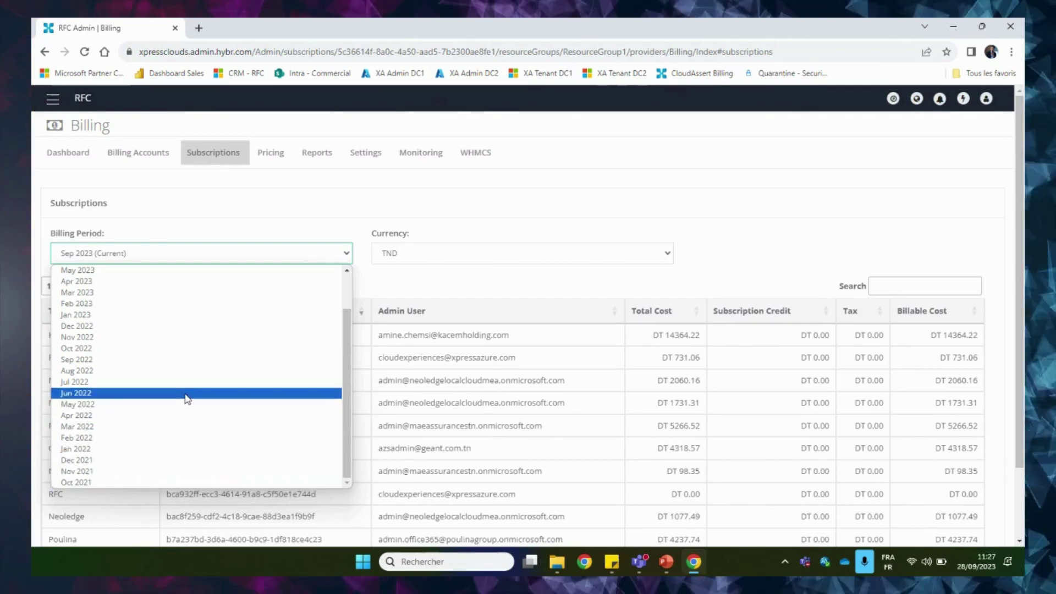
{"action": "scroll", "coordinate": [186, 330], "scroll_direction": "up", "scroll_amount": 2}
Select Aug 2023 and sort subscriptions by total cost, highest first.
{"action": "left_click", "coordinate": [186, 281]}
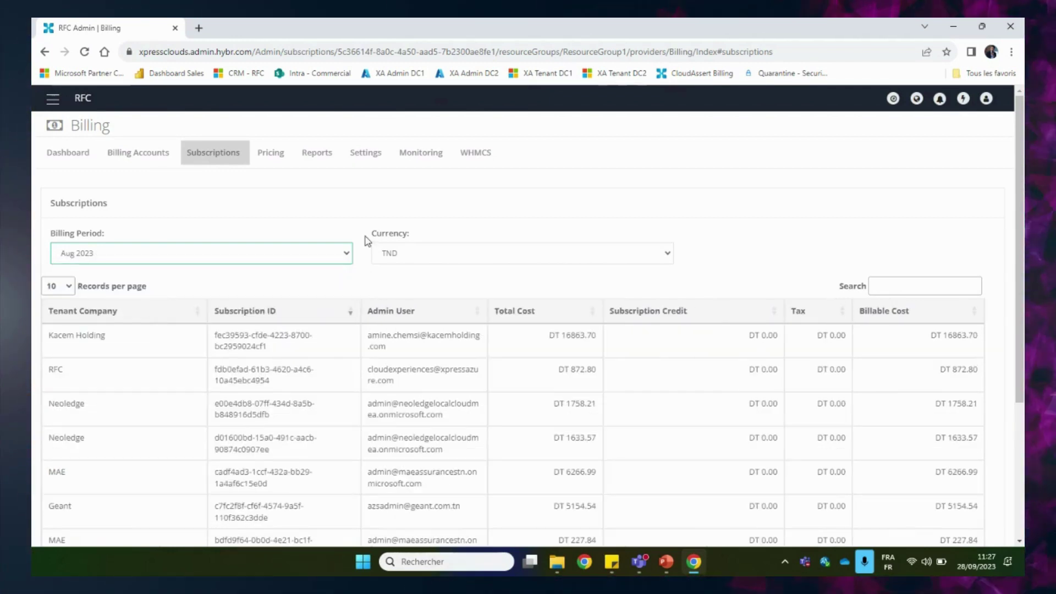
{"action": "left_click", "coordinate": [365, 238]}
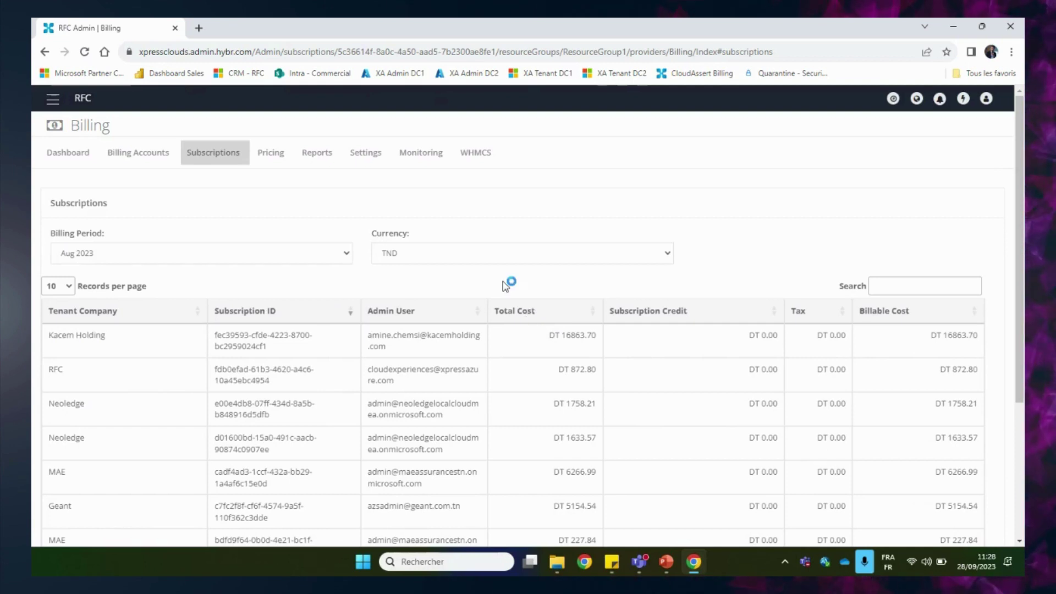
{"action": "scroll", "coordinate": [505, 285], "scroll_direction": "down", "scroll_amount": 1}
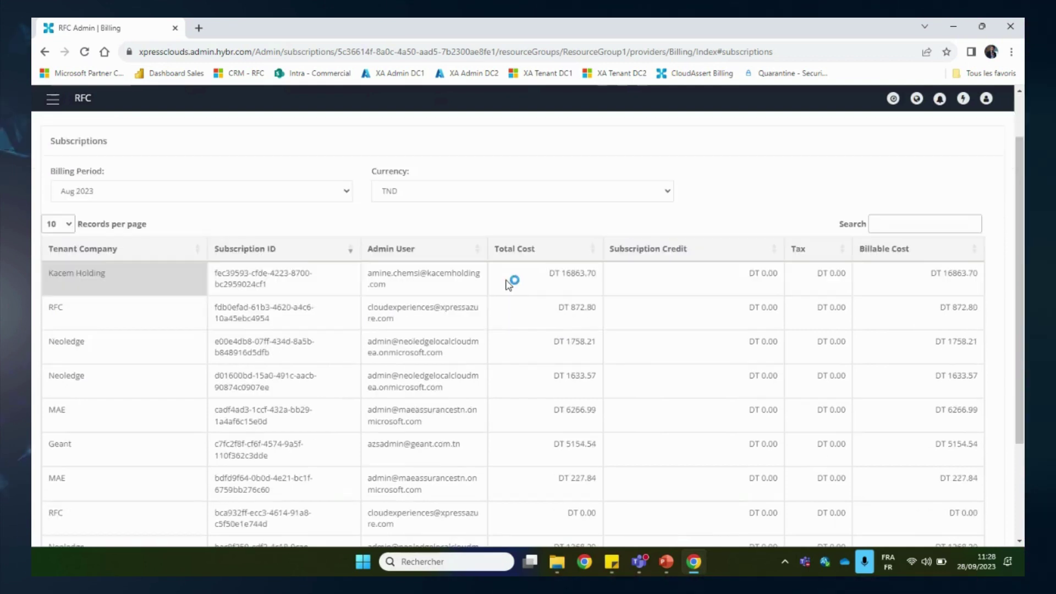
{"action": "left_click", "coordinate": [530, 250]}
{"action": "left_click", "coordinate": [531, 250]}
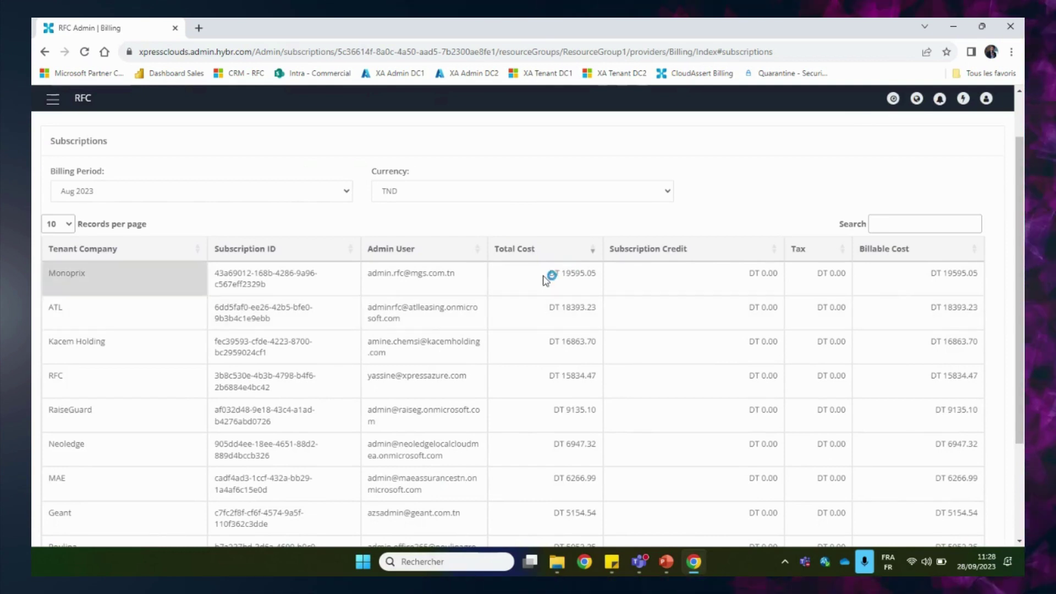
{"action": "left_click", "coordinate": [82, 250]}
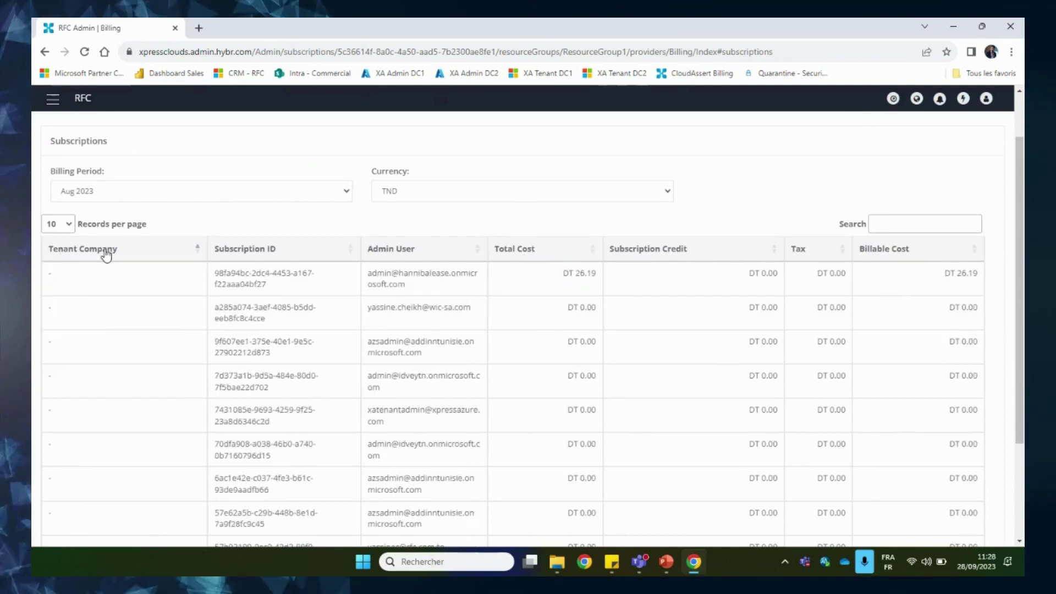
{"action": "left_click", "coordinate": [105, 251]}
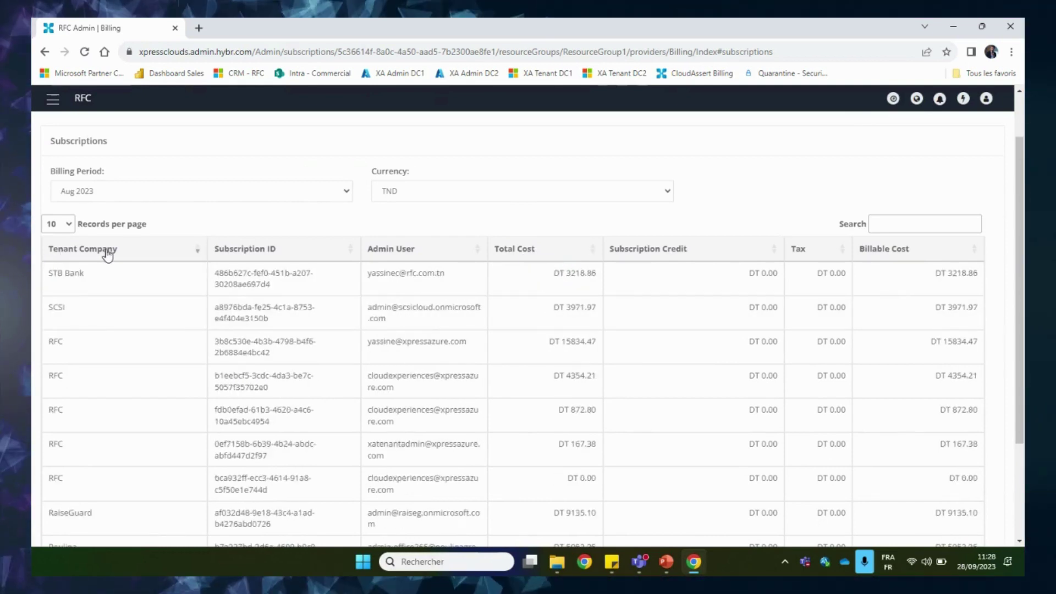
{"action": "left_click", "coordinate": [537, 255]}
{"action": "left_click", "coordinate": [539, 254]}
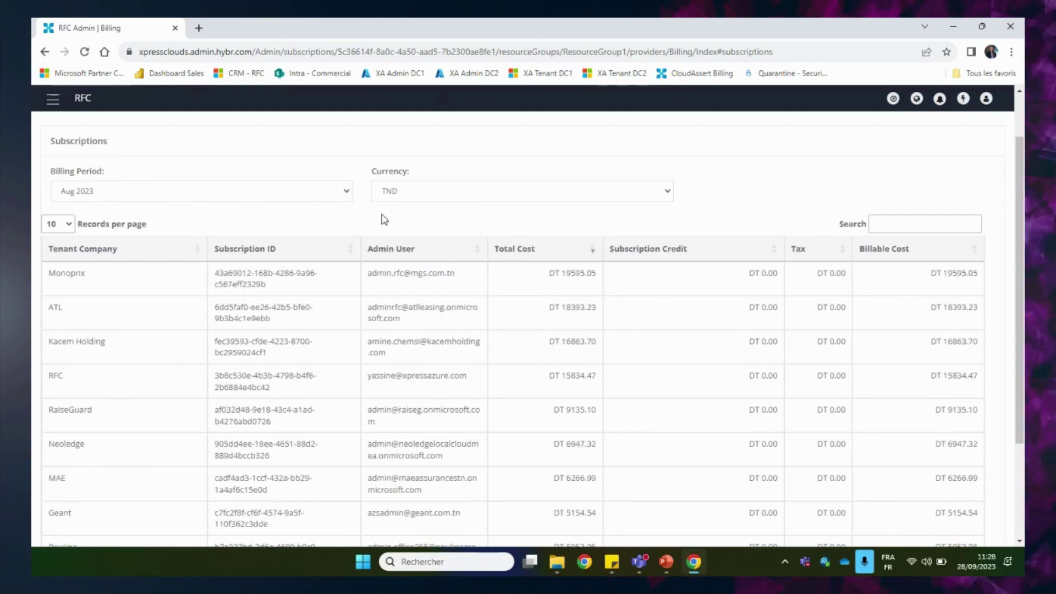
Open the Monoprix subscription's Aug 2023 resource list.
{"action": "scroll", "coordinate": [440, 357], "scroll_direction": "up", "scroll_amount": 1}
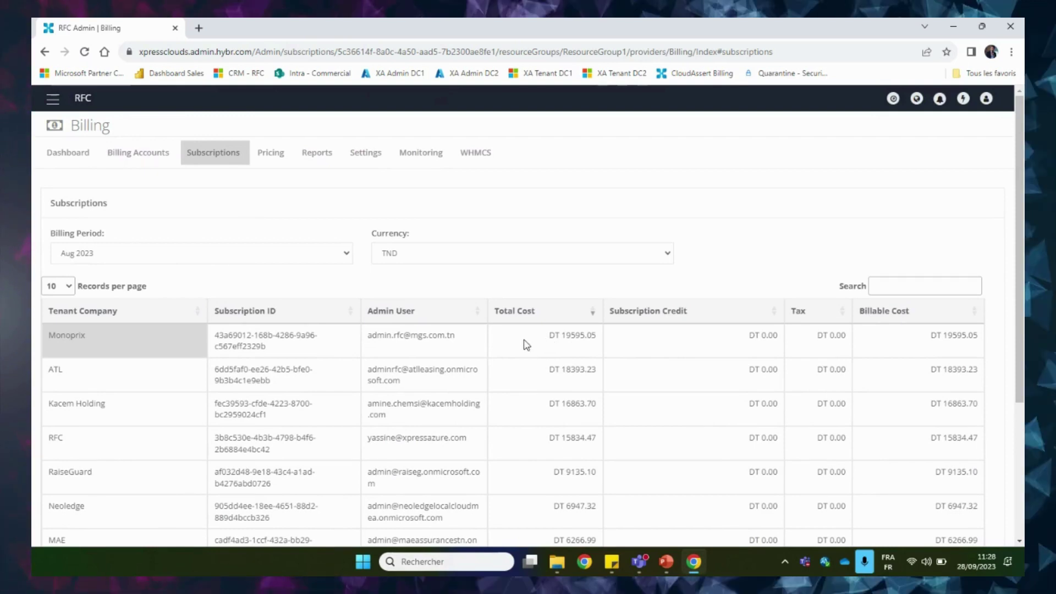
{"action": "scroll", "coordinate": [542, 400], "scroll_direction": "down", "scroll_amount": 1}
{"action": "scroll", "coordinate": [541, 400], "scroll_direction": "down", "scroll_amount": 3}
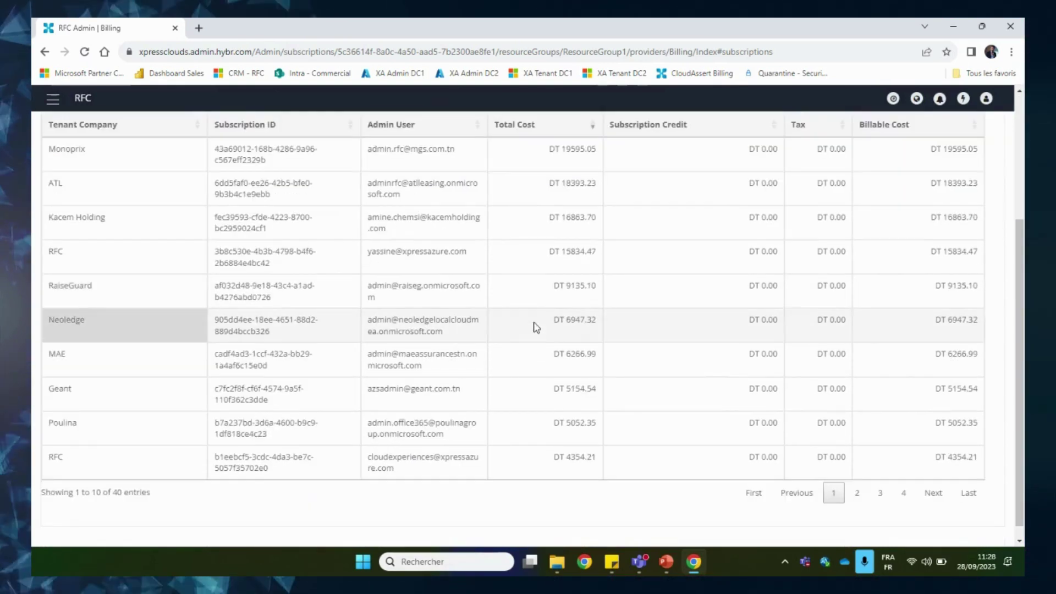
{"action": "scroll", "coordinate": [538, 374], "scroll_direction": "down", "scroll_amount": 1}
{"action": "scroll", "coordinate": [539, 435], "scroll_direction": "up", "scroll_amount": 1}
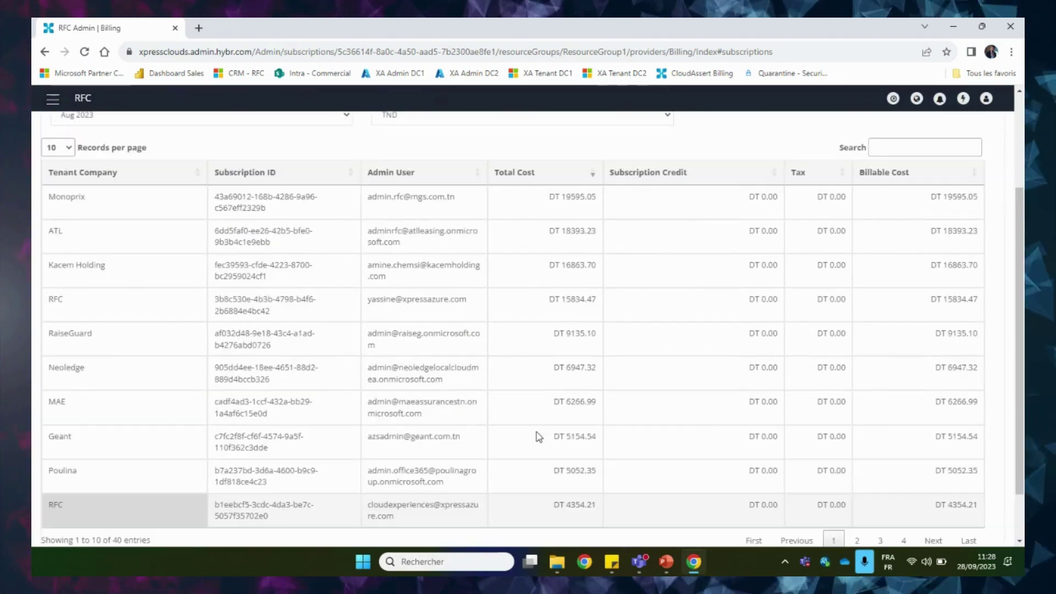
{"action": "scroll", "coordinate": [342, 335], "scroll_direction": "up", "scroll_amount": 2}
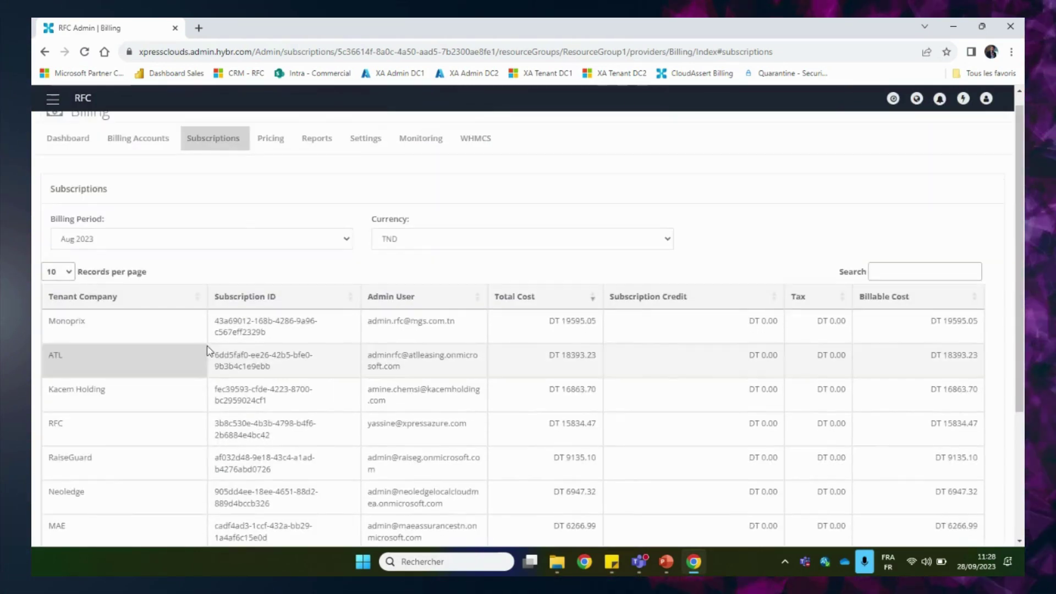
{"action": "left_click", "coordinate": [283, 325]}
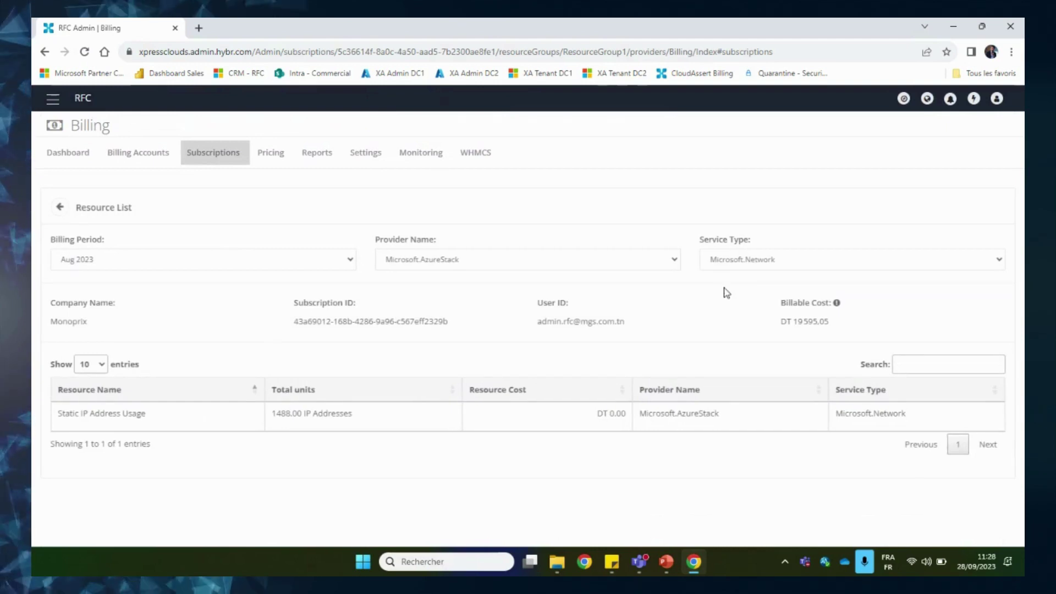
Show Monoprix's resources for All Service Types, then return to Subscriptions.
{"action": "left_click", "coordinate": [733, 262]}
{"action": "left_click", "coordinate": [731, 309]}
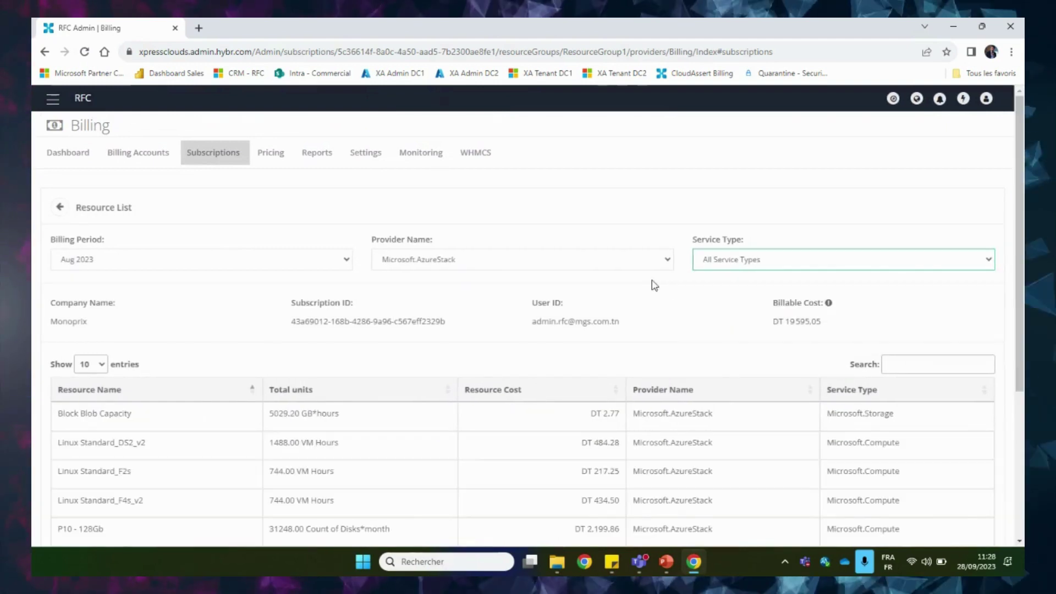
{"action": "scroll", "coordinate": [558, 285], "scroll_direction": "down", "scroll_amount": 2}
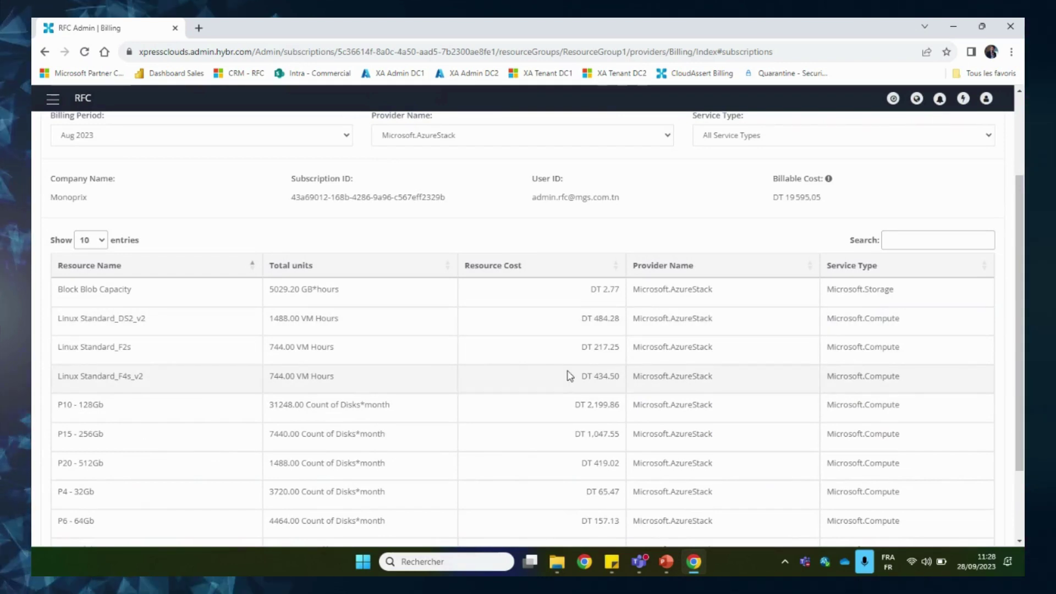
{"action": "scroll", "coordinate": [569, 363], "scroll_direction": "down", "scroll_amount": 2}
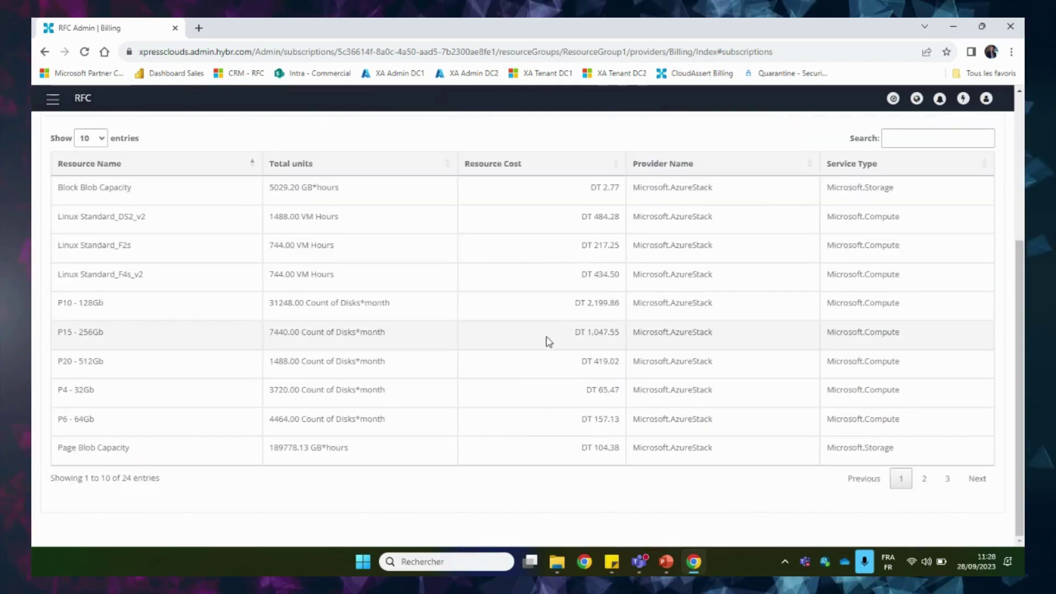
{"action": "scroll", "coordinate": [550, 304], "scroll_direction": "up", "scroll_amount": 3}
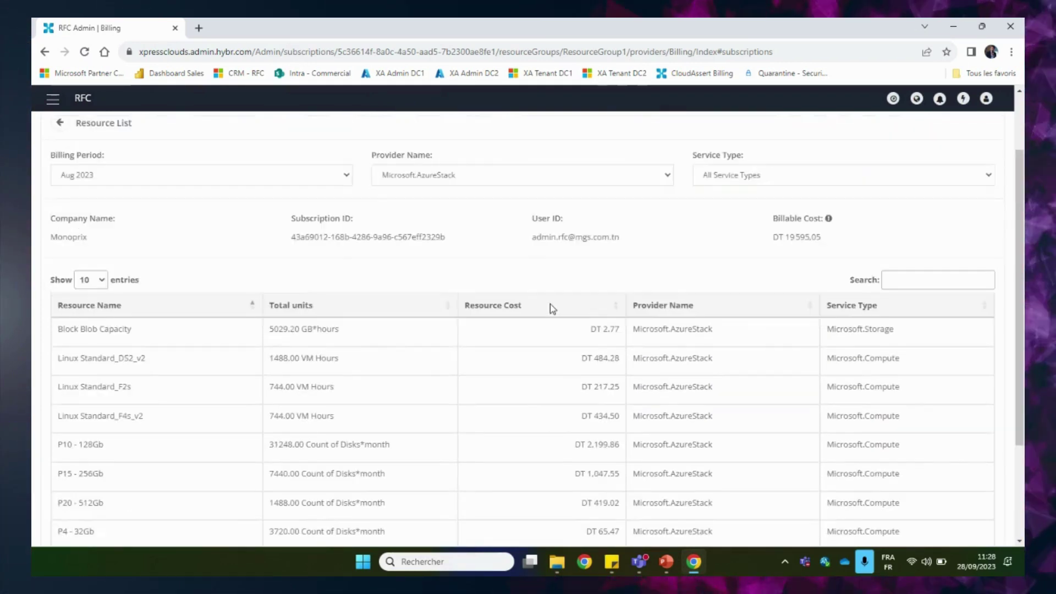
{"action": "scroll", "coordinate": [543, 360], "scroll_direction": "up", "scroll_amount": 1}
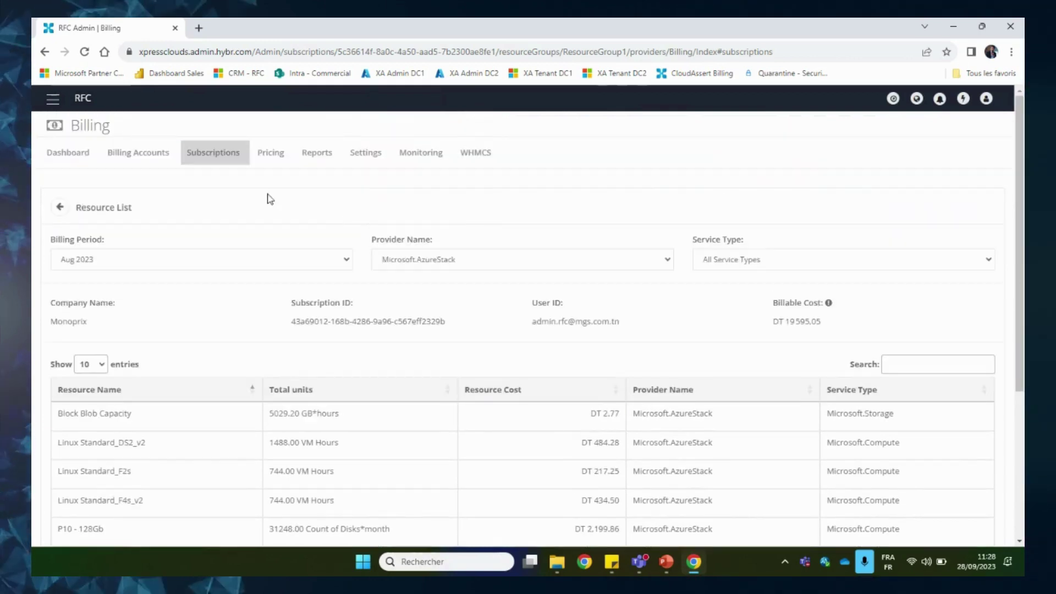
{"action": "left_click", "coordinate": [61, 208]}
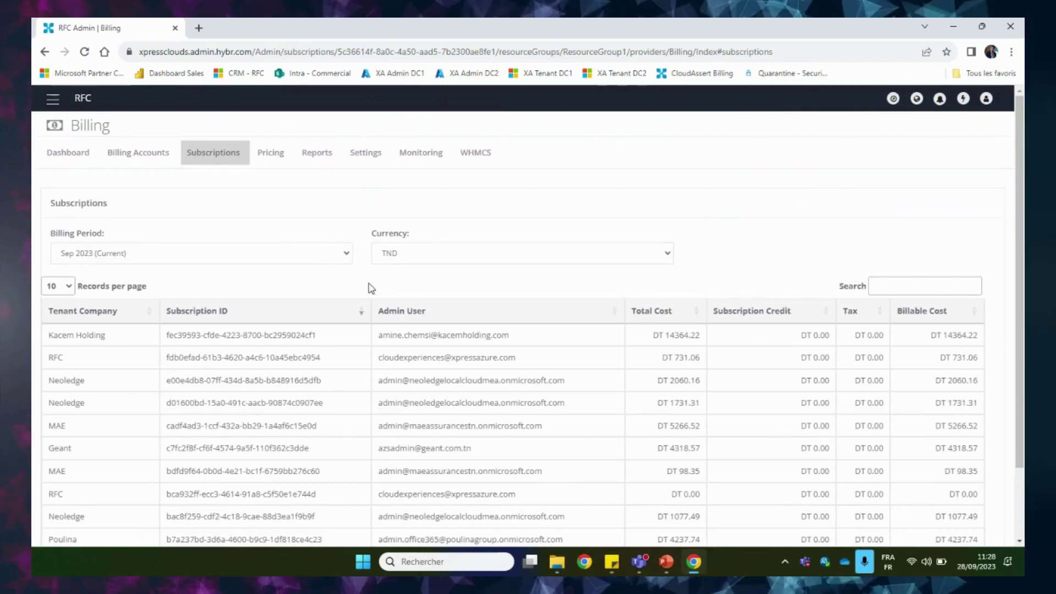
In Reports History, sort Aug 2023 users by highest total cost and open the top user.
{"action": "left_click", "coordinate": [317, 159]}
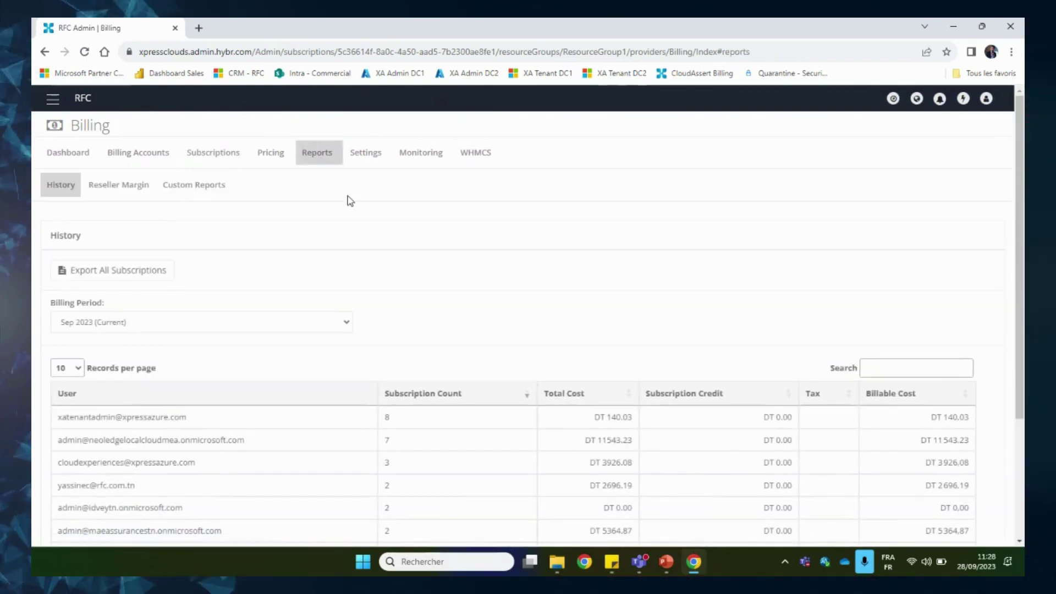
{"action": "scroll", "coordinate": [403, 219], "scroll_direction": "down", "scroll_amount": 1}
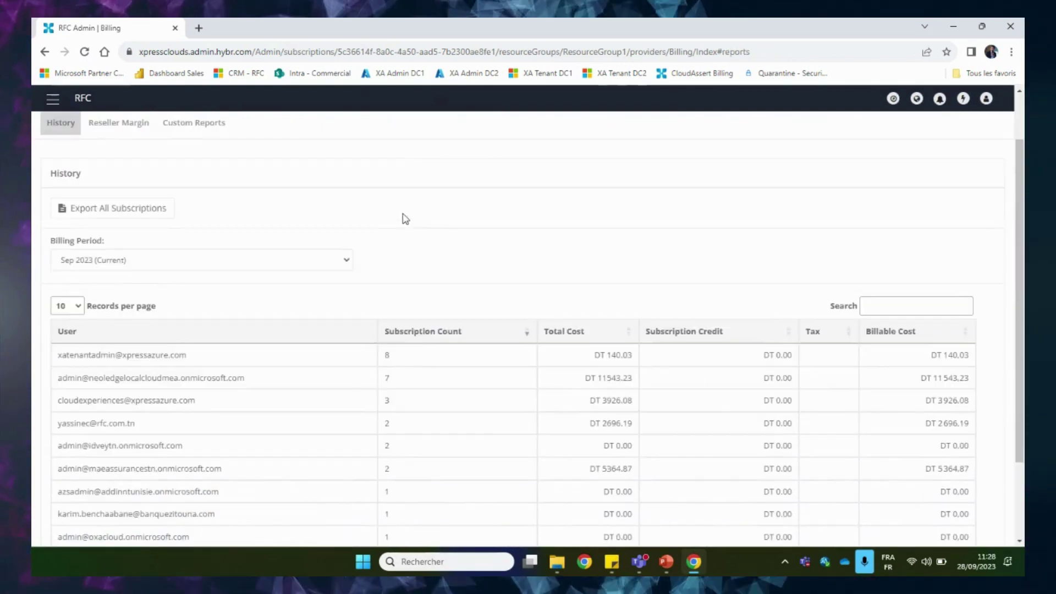
{"action": "left_click", "coordinate": [555, 335]}
{"action": "left_click", "coordinate": [556, 333]}
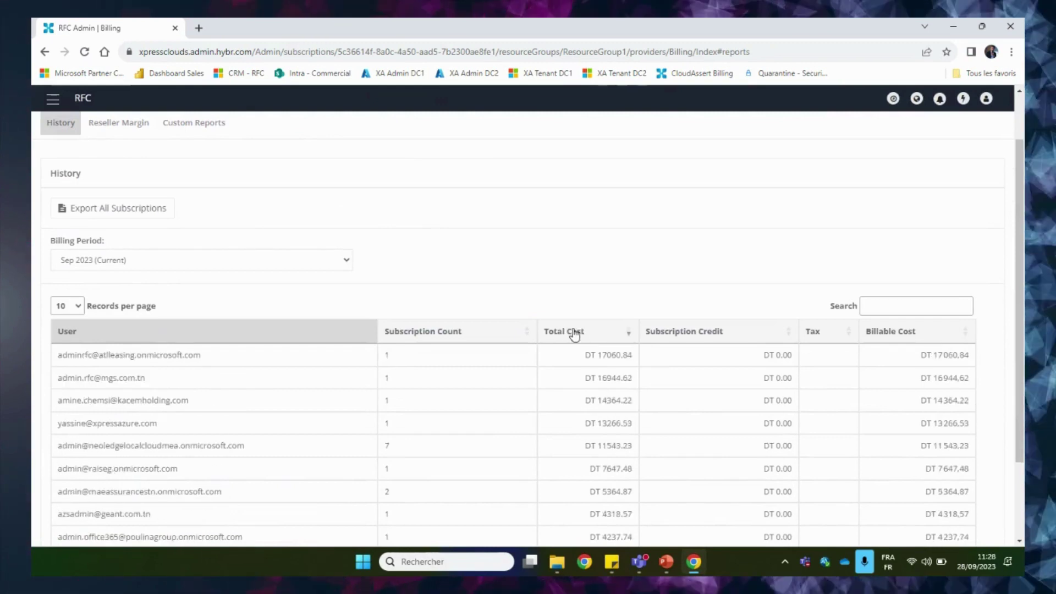
{"action": "left_click", "coordinate": [253, 264]}
{"action": "left_click", "coordinate": [209, 288]}
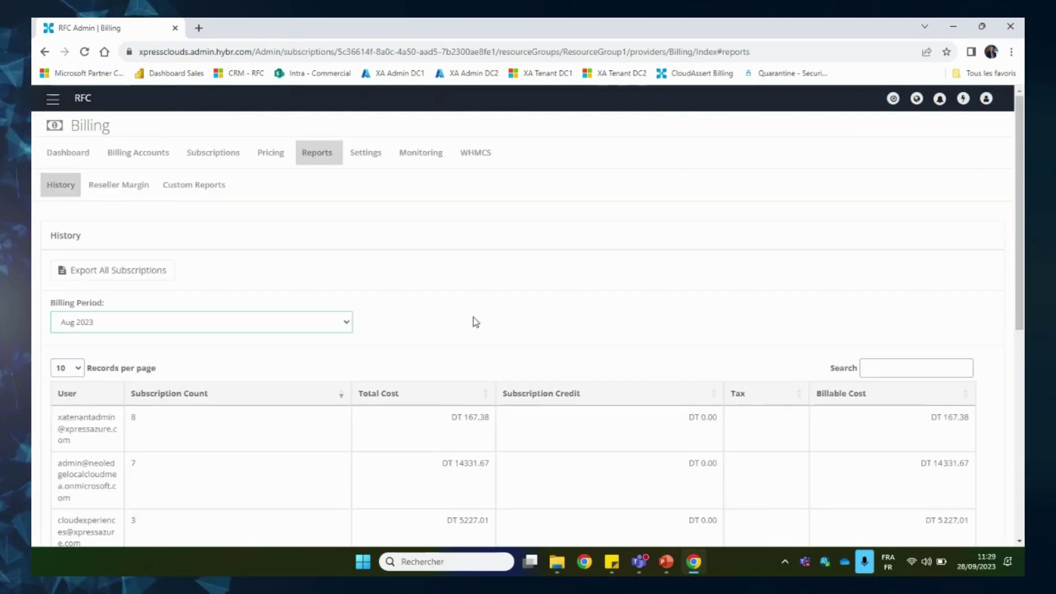
{"action": "left_click", "coordinate": [437, 403]}
{"action": "left_click", "coordinate": [438, 404]}
{"action": "scroll", "coordinate": [337, 347], "scroll_direction": "down", "scroll_amount": 1}
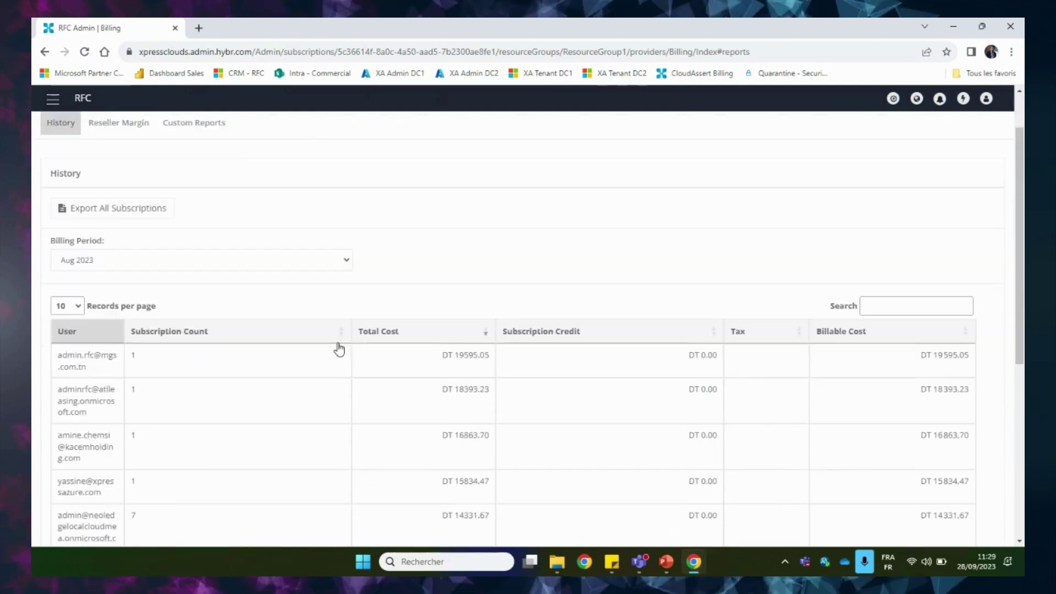
{"action": "left_click", "coordinate": [110, 368]}
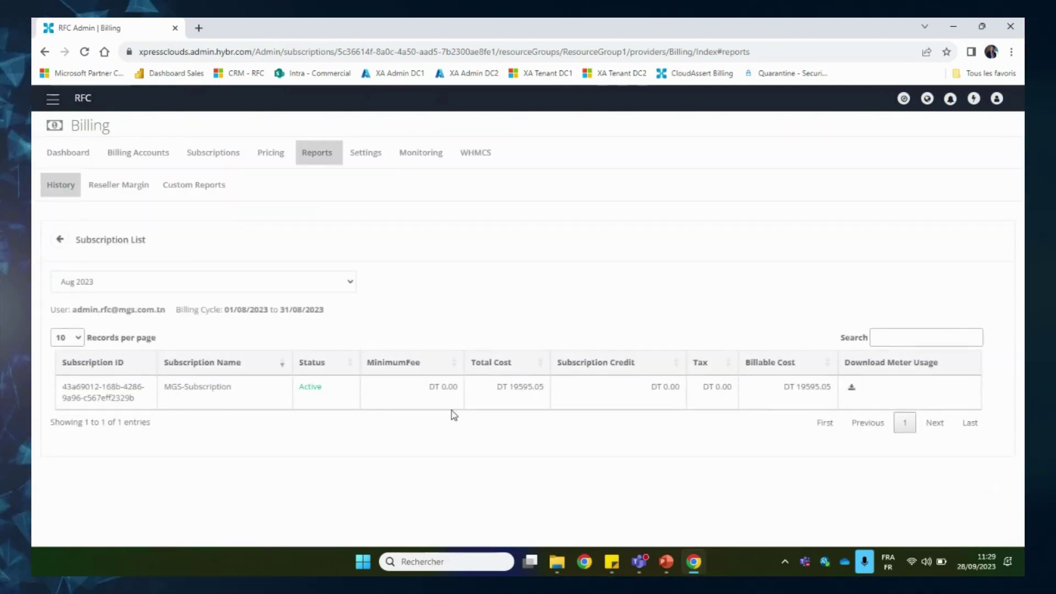
Download MGS-Subscription's Aug 2023 meter usage CSV and show it in Downloads.
{"action": "left_click", "coordinate": [853, 390]}
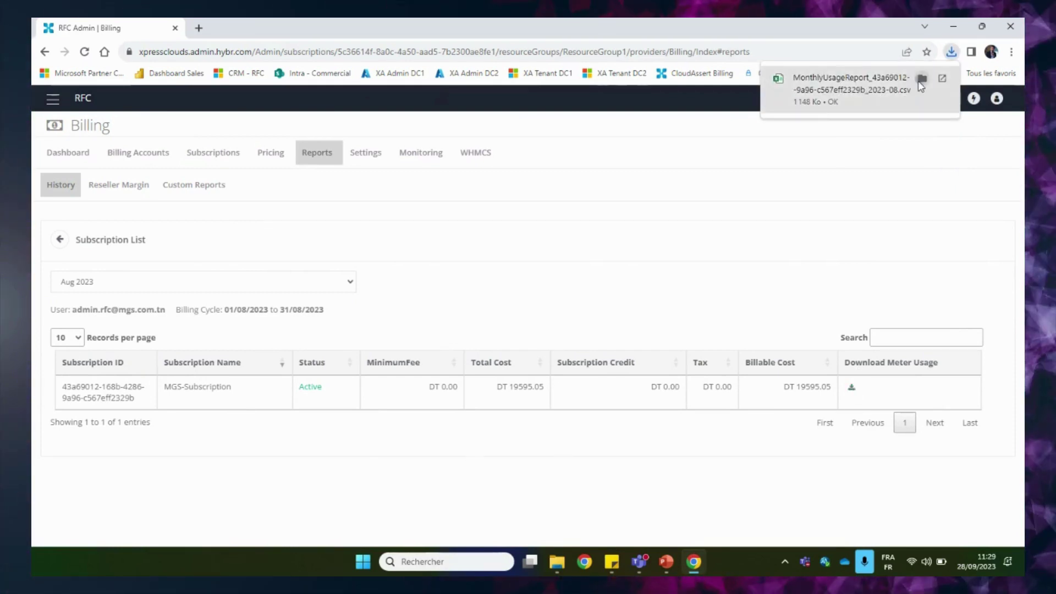
{"action": "left_click", "coordinate": [912, 85]}
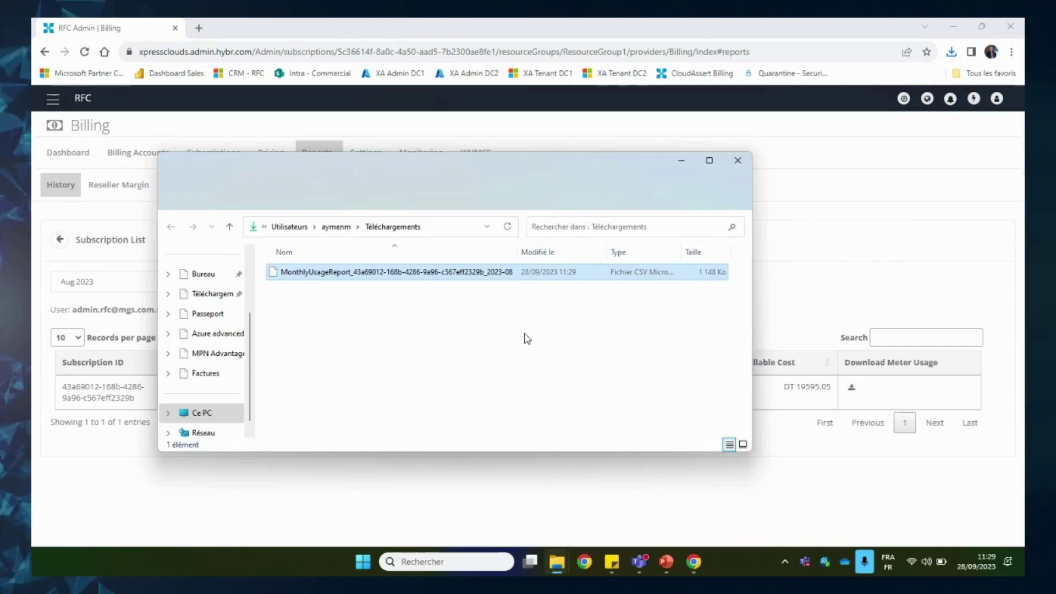
Close the downloads folder window, returning to the Aug 2023 MGS-Subscription list.
{"action": "key", "text": "alt+Tab"}
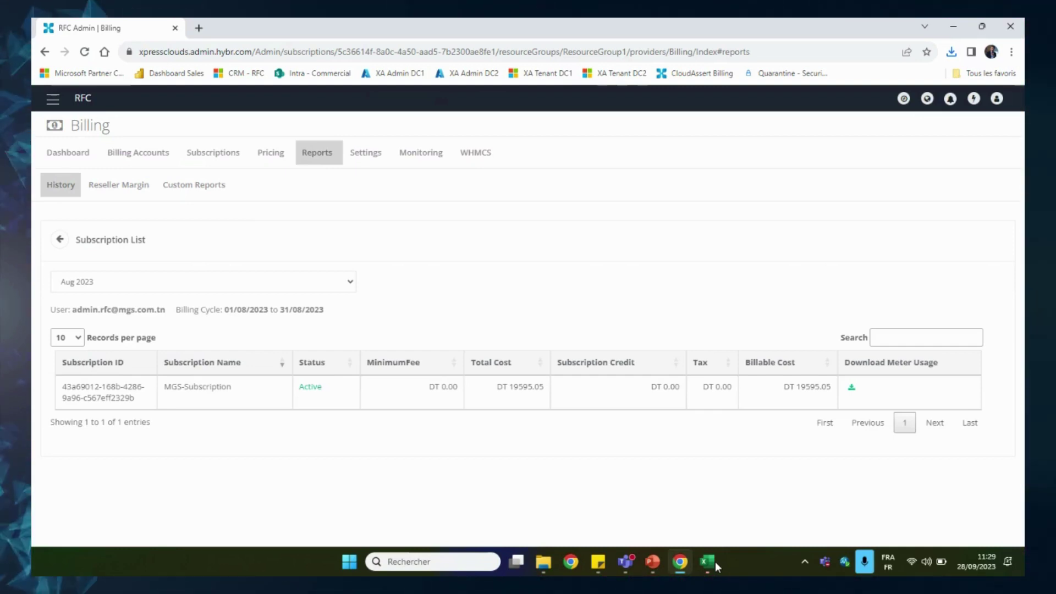
Switch to the usage report in Excel and centre-align every cell in the sheet.
{"action": "left_click", "coordinate": [708, 560]}
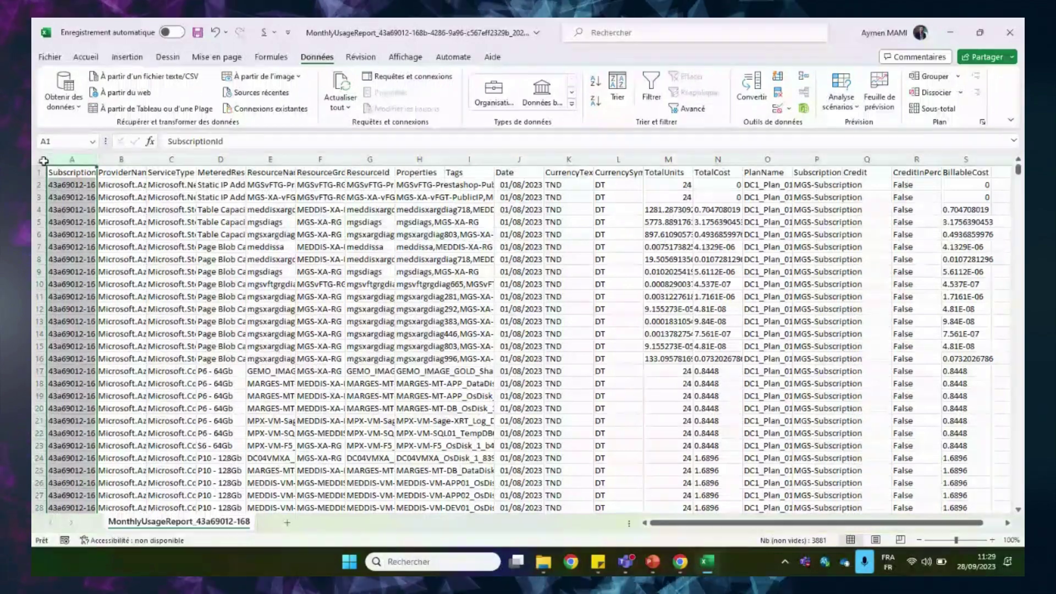
{"action": "left_click", "coordinate": [43, 160]}
{"action": "left_click", "coordinate": [85, 56]}
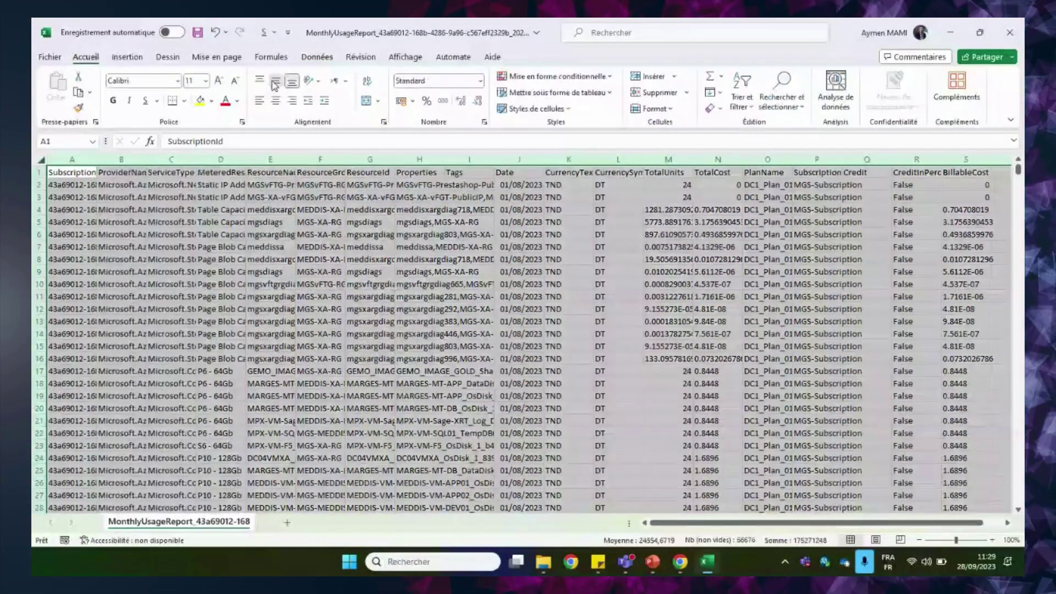
{"action": "left_click", "coordinate": [276, 102]}
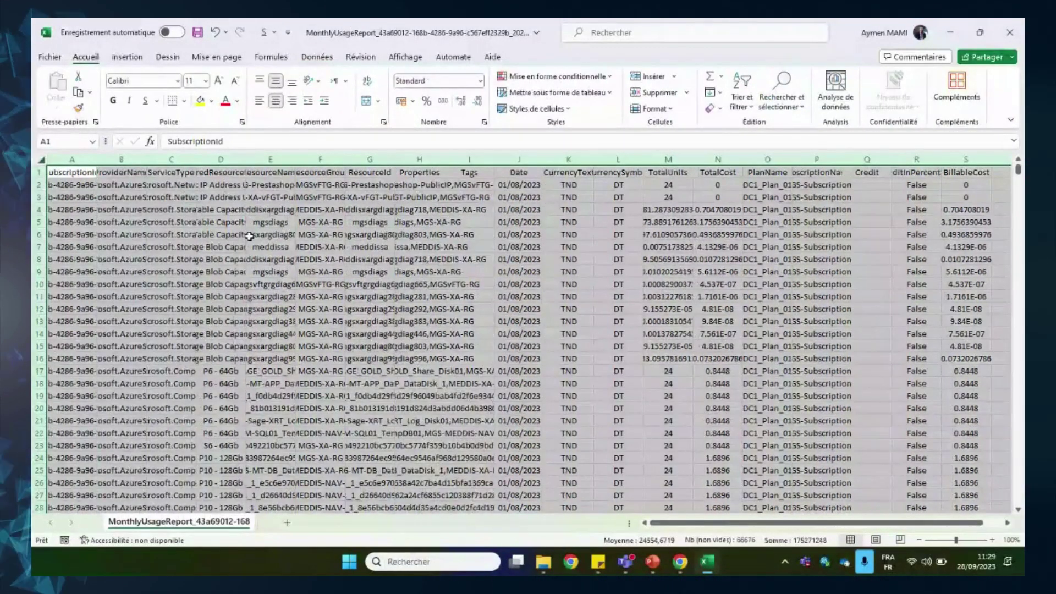
{"action": "left_click", "coordinate": [249, 236]}
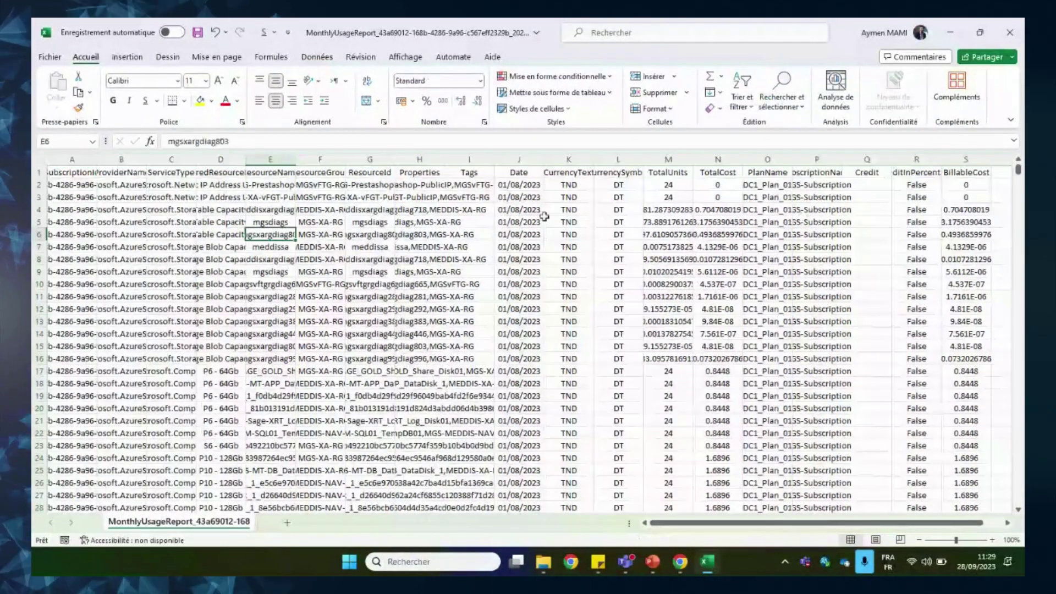
Auto-fit all columns and hide the ResourceId and Properties columns (G:H).
{"action": "double_click", "coordinate": [98, 165]}
{"action": "left_click_drag", "start_coordinate": [890, 159], "coordinate": [939, 157]}
{"action": "right_click", "coordinate": [939, 157]}
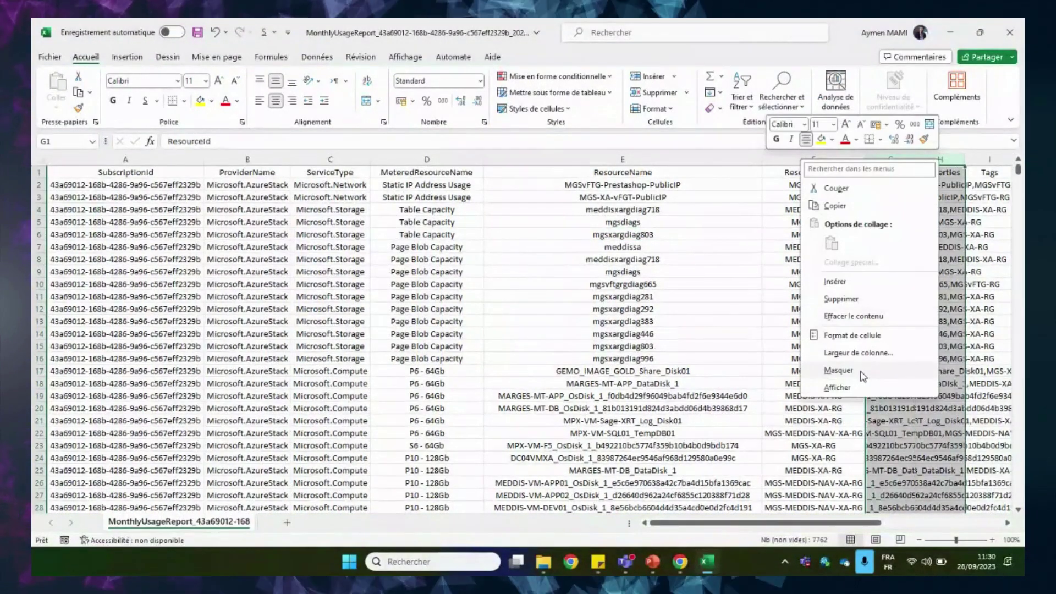
{"action": "left_click", "coordinate": [838, 371]}
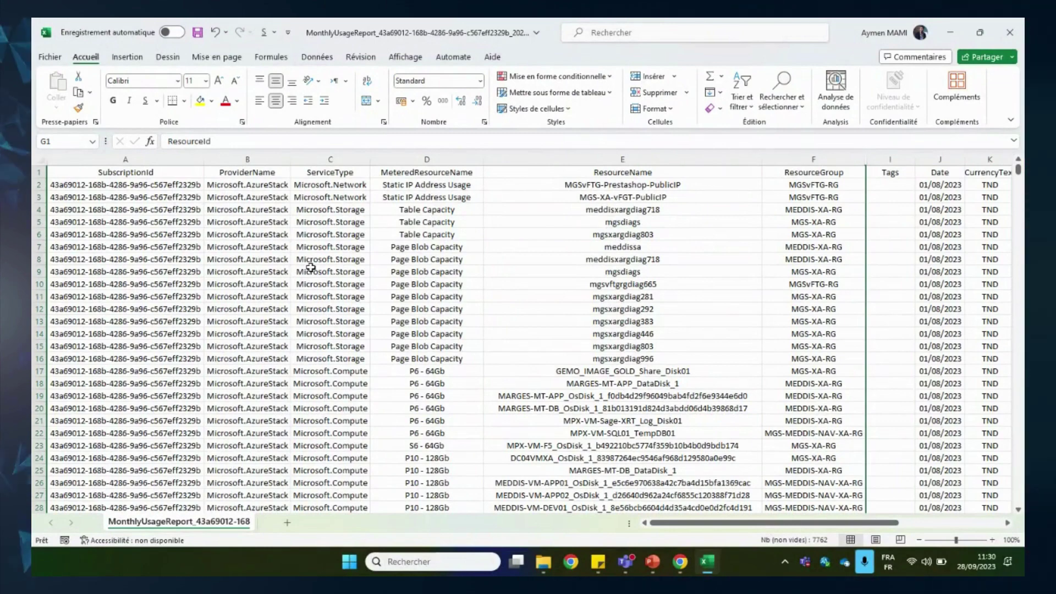
Narrow the SubscriptionId and ProviderName columns.
{"action": "left_click", "coordinate": [125, 346]}
{"action": "left_click_drag", "start_coordinate": [204, 159], "coordinate": [121, 160]}
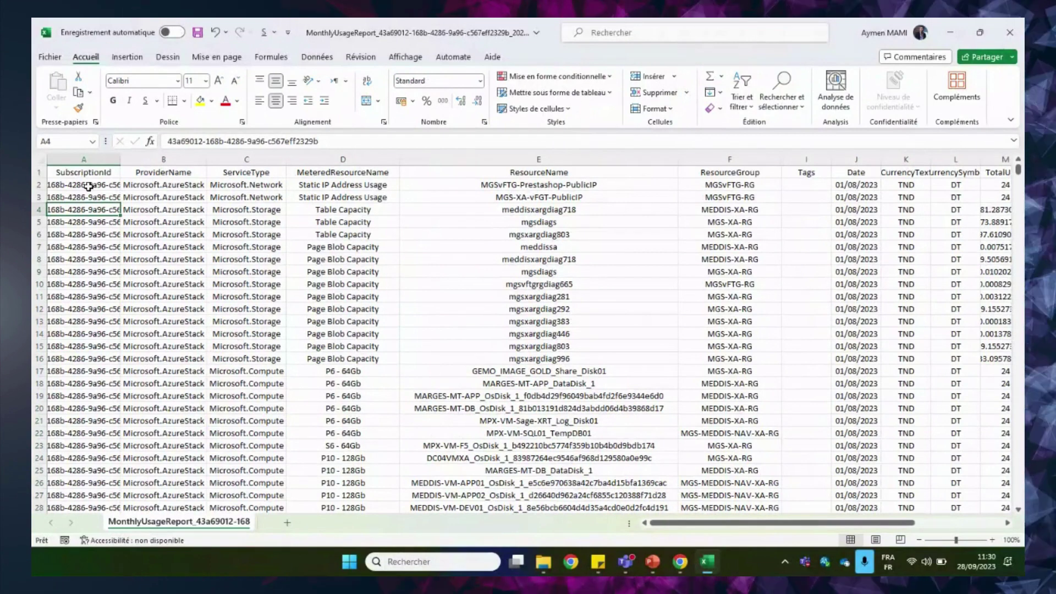
{"action": "left_click_drag", "start_coordinate": [207, 160], "coordinate": [182, 160]}
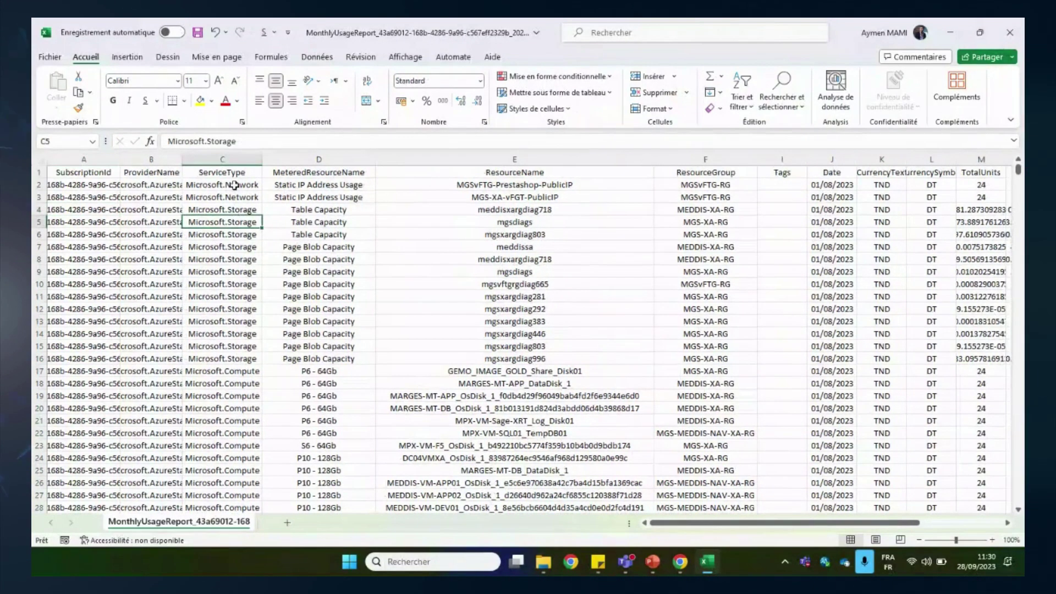
{"action": "left_click", "coordinate": [86, 172]}
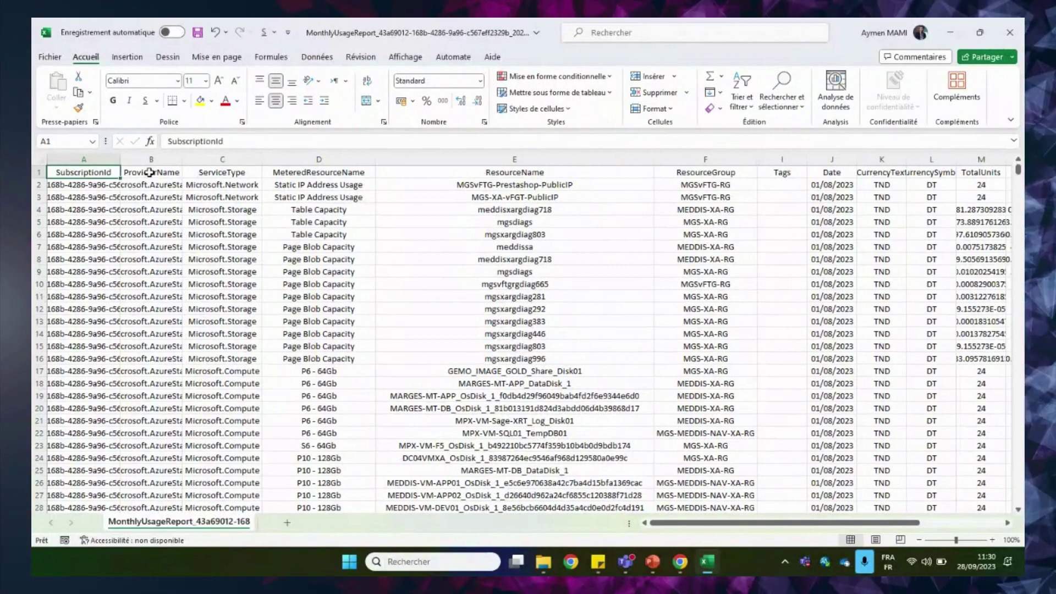
Add column filters to the header row and glance at the ServiceType filter list.
{"action": "key", "text": "ctrl+shift+Right"}
{"action": "left_click", "coordinate": [741, 99]}
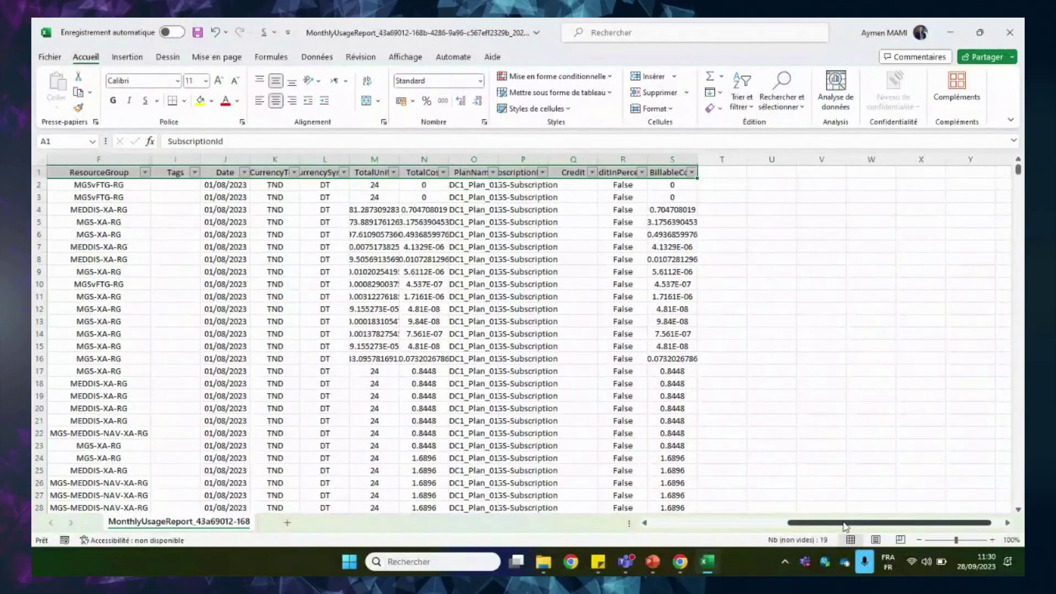
{"action": "left_click_drag", "start_coordinate": [845, 526], "coordinate": [708, 527]}
{"action": "left_click", "coordinate": [225, 172]}
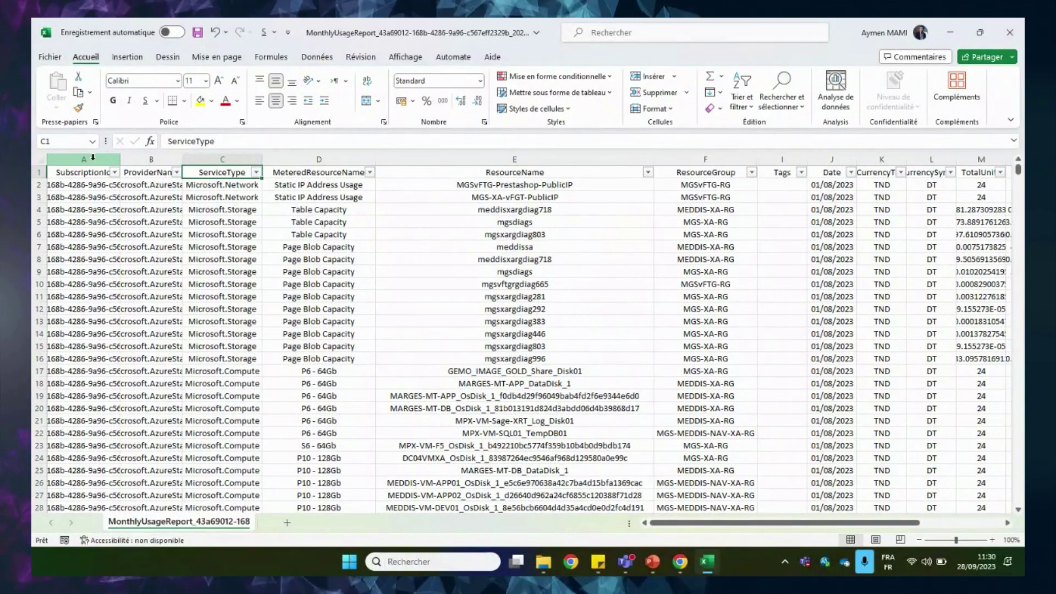
{"action": "scroll", "coordinate": [93, 165], "scroll_direction": "right", "scroll_amount": 2}
{"action": "left_click", "coordinate": [90, 185]}
{"action": "left_click", "coordinate": [122, 172]}
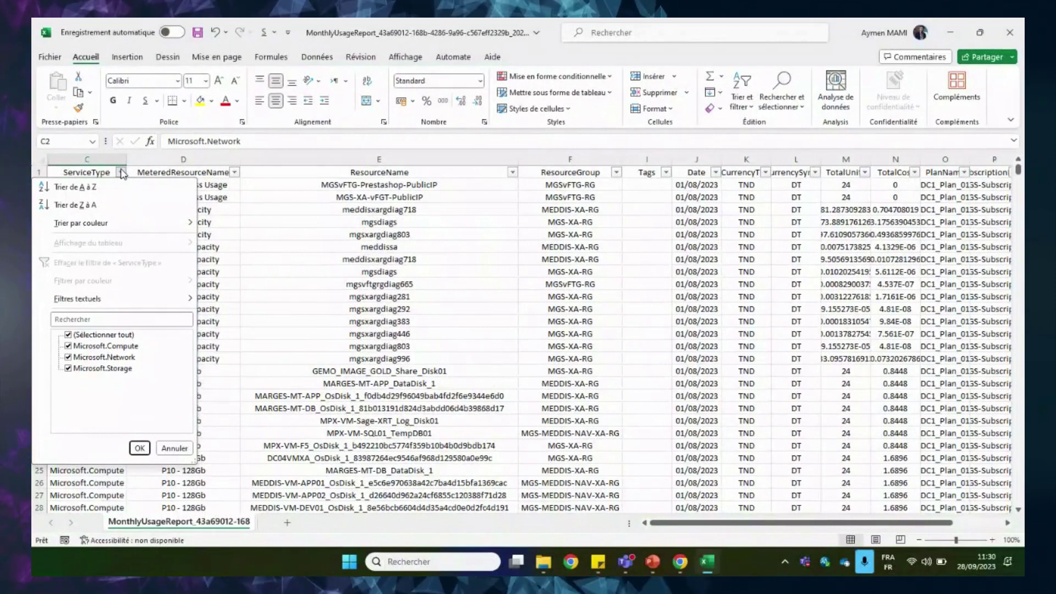
{"action": "left_click", "coordinate": [220, 197]}
In the MeteredResourceName filter, untick all values and tick only Windows Standard_DS3_v2.
{"action": "left_click", "coordinate": [235, 172]}
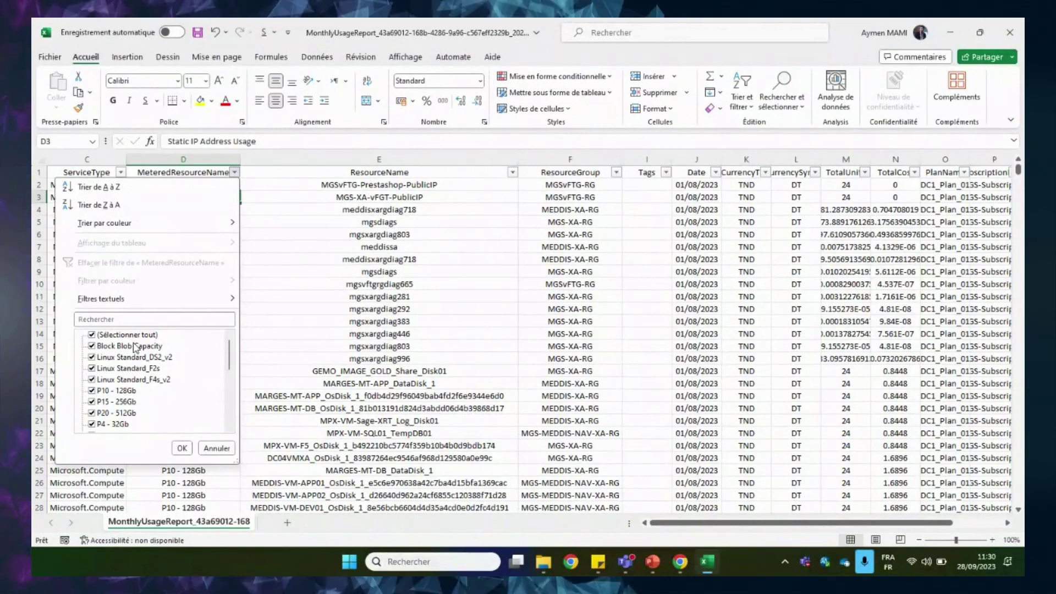
{"action": "scroll", "coordinate": [134, 346], "scroll_direction": "down", "scroll_amount": 5}
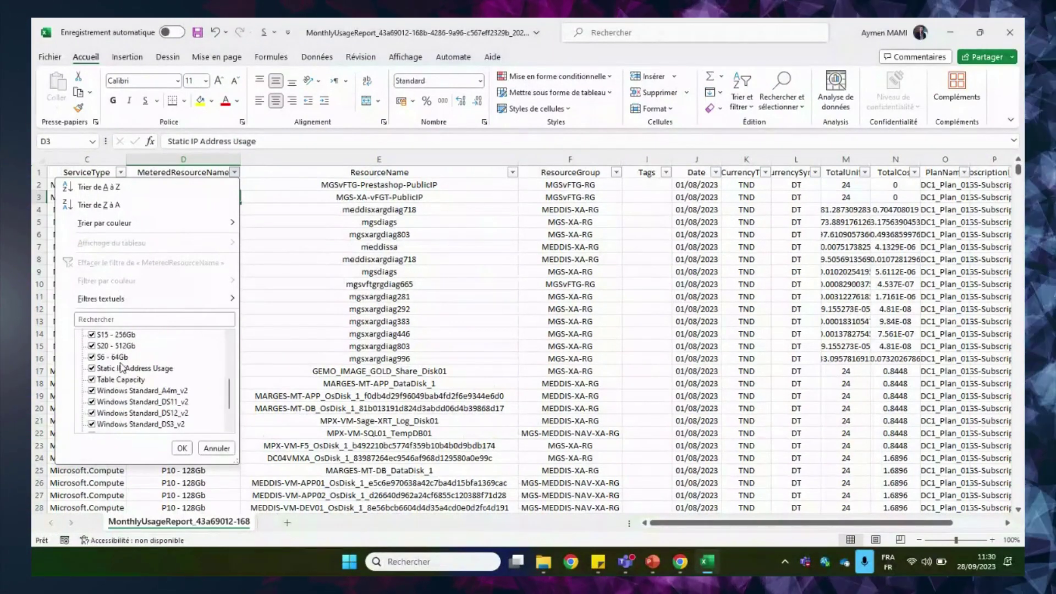
{"action": "scroll", "coordinate": [122, 367], "scroll_direction": "down", "scroll_amount": 2}
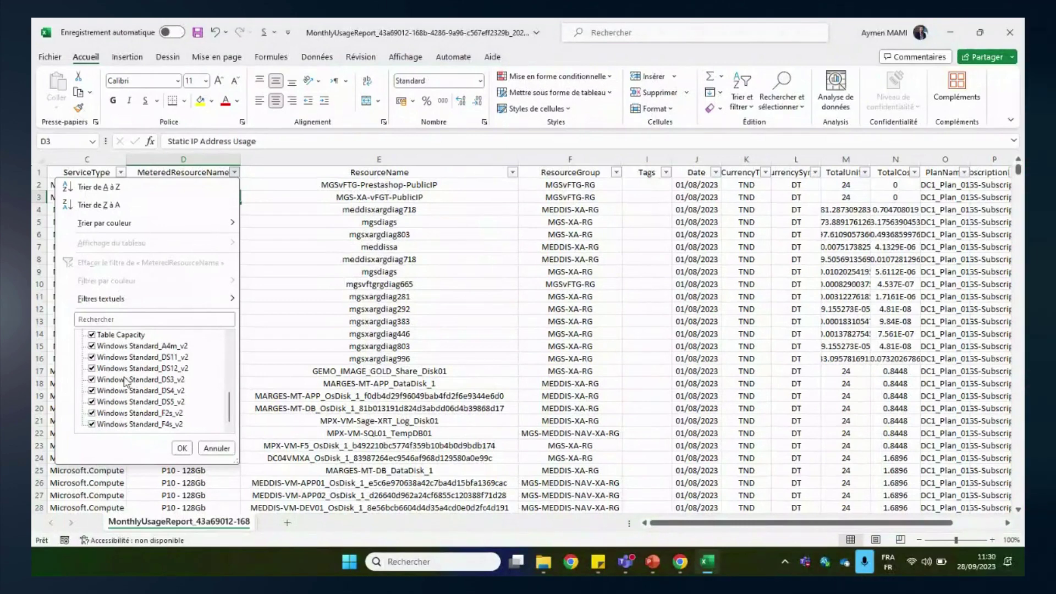
{"action": "scroll", "coordinate": [126, 380], "scroll_direction": "up", "scroll_amount": 1}
{"action": "left_click", "coordinate": [91, 334]}
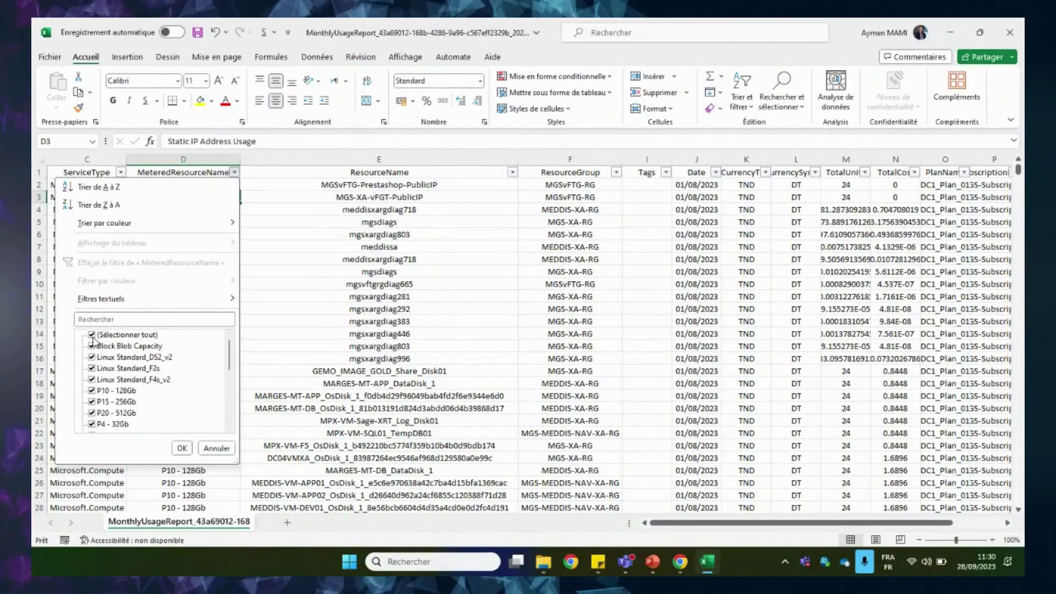
{"action": "scroll", "coordinate": [112, 369], "scroll_direction": "down", "scroll_amount": 6}
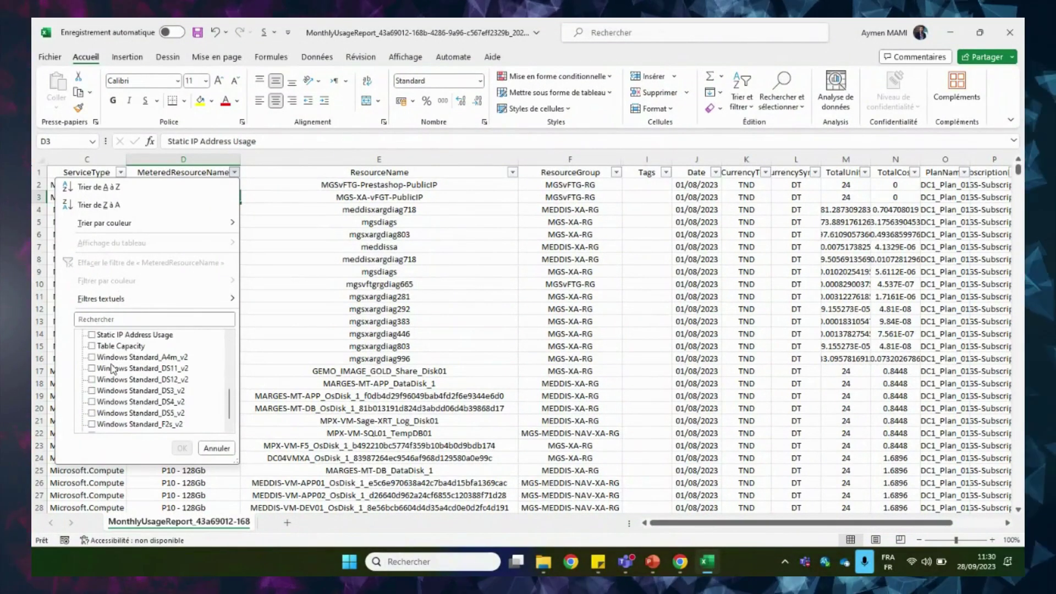
{"action": "left_click", "coordinate": [91, 390]}
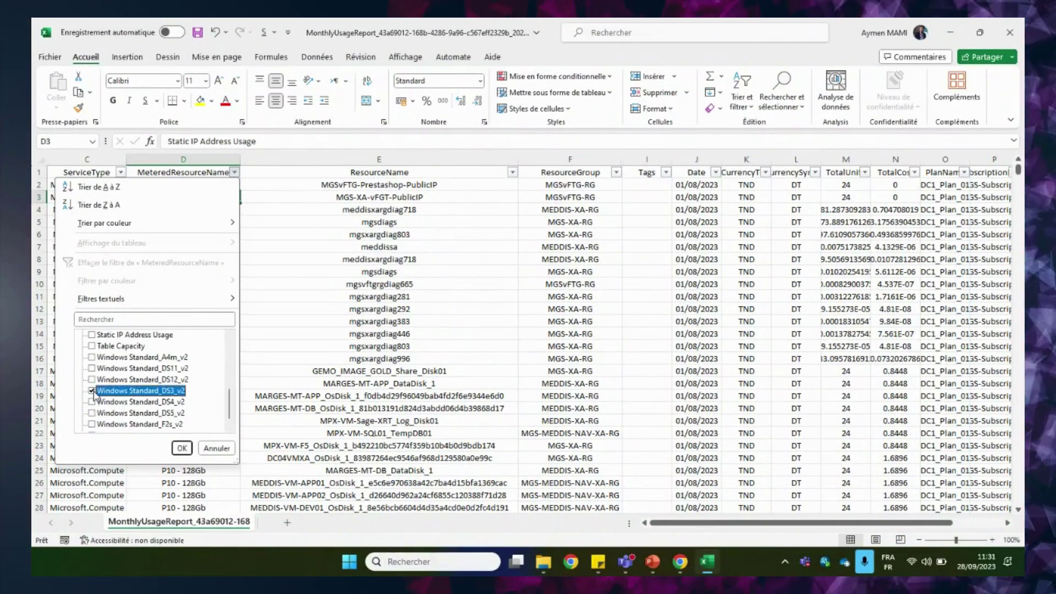
{"action": "left_click", "coordinate": [182, 449]}
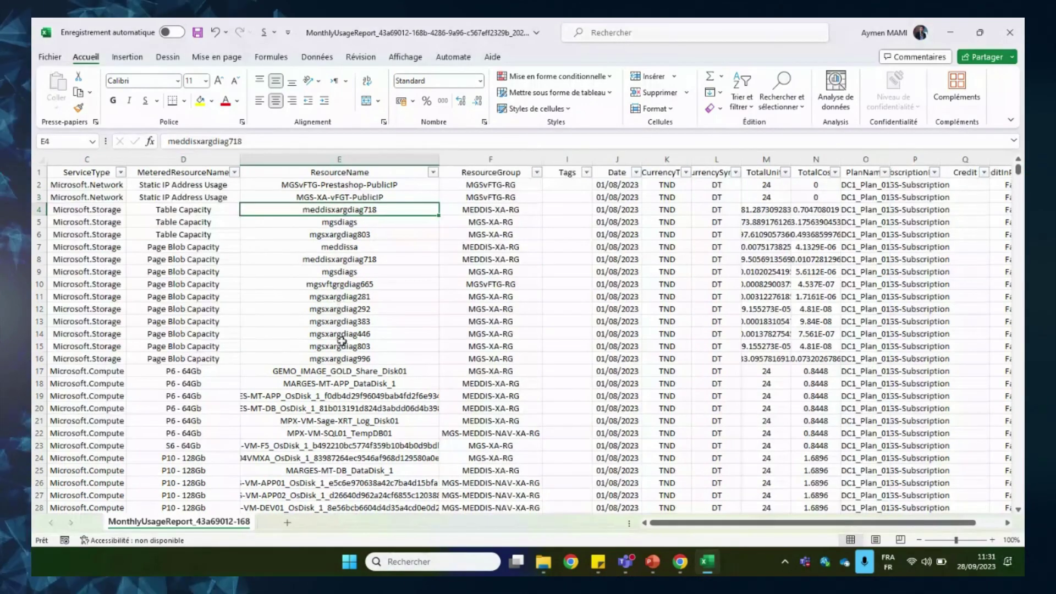
Close the filter menu unchanged and select ResourceGroup cells, including MGS-XA-RG in row 12.
{"action": "left_click", "coordinate": [363, 346]}
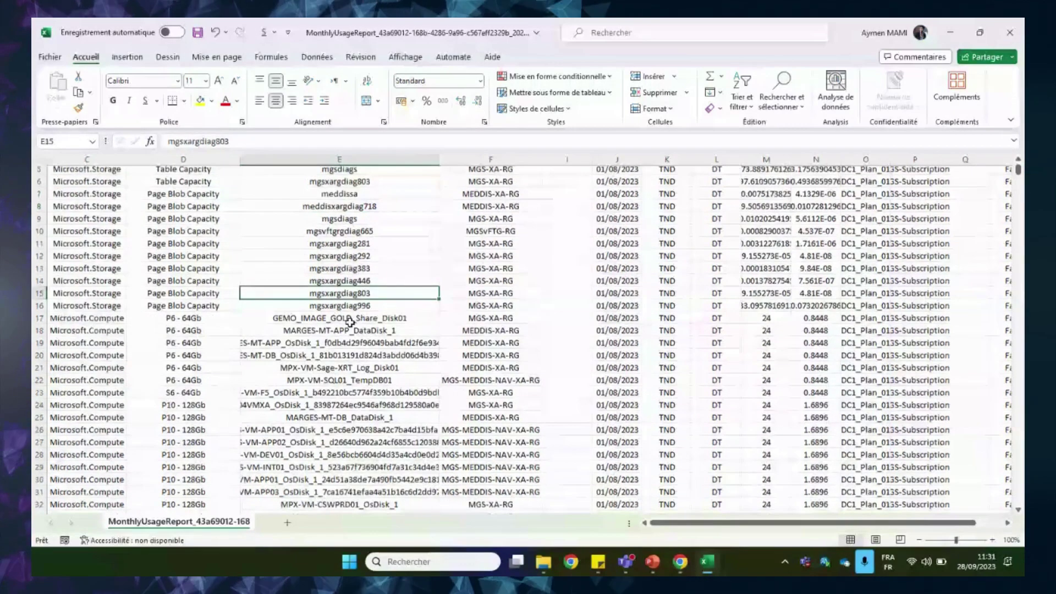
{"action": "scroll", "coordinate": [349, 321], "scroll_direction": "down", "scroll_amount": 5}
{"action": "scroll", "coordinate": [363, 208], "scroll_direction": "up", "scroll_amount": 6}
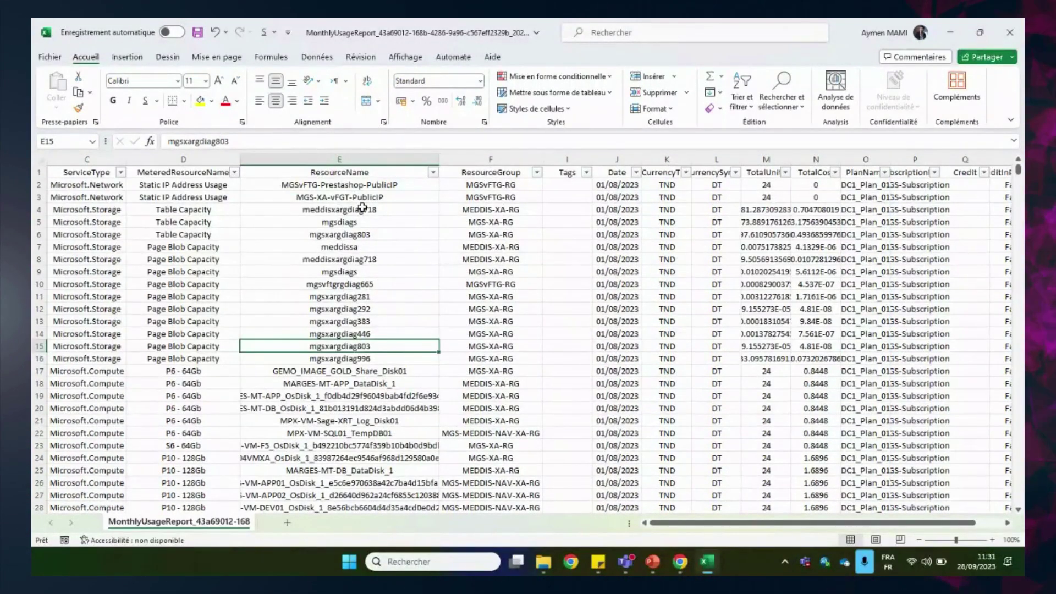
{"action": "left_click", "coordinate": [483, 187]}
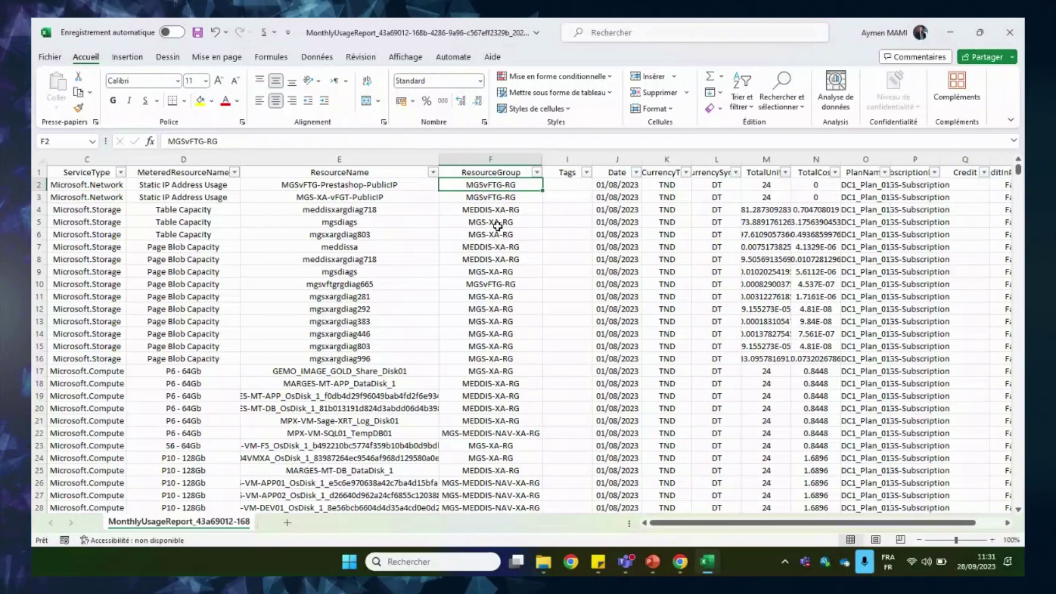
{"action": "left_click", "coordinate": [490, 308]}
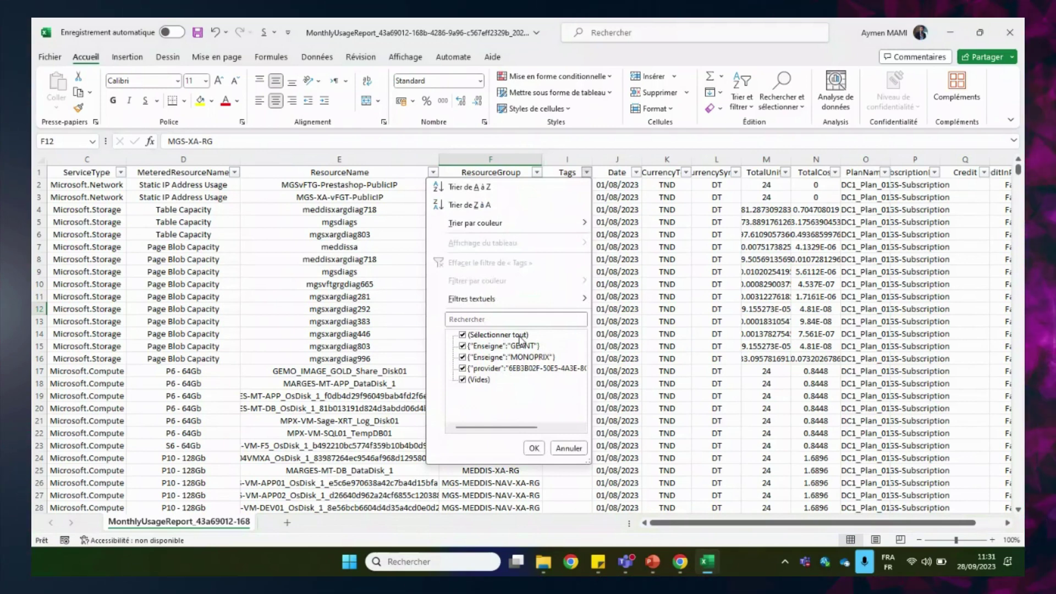
Filter the Tags column to Enseigne GEANT only and inspect a GEANT row.
{"action": "key", "text": "Escape"}
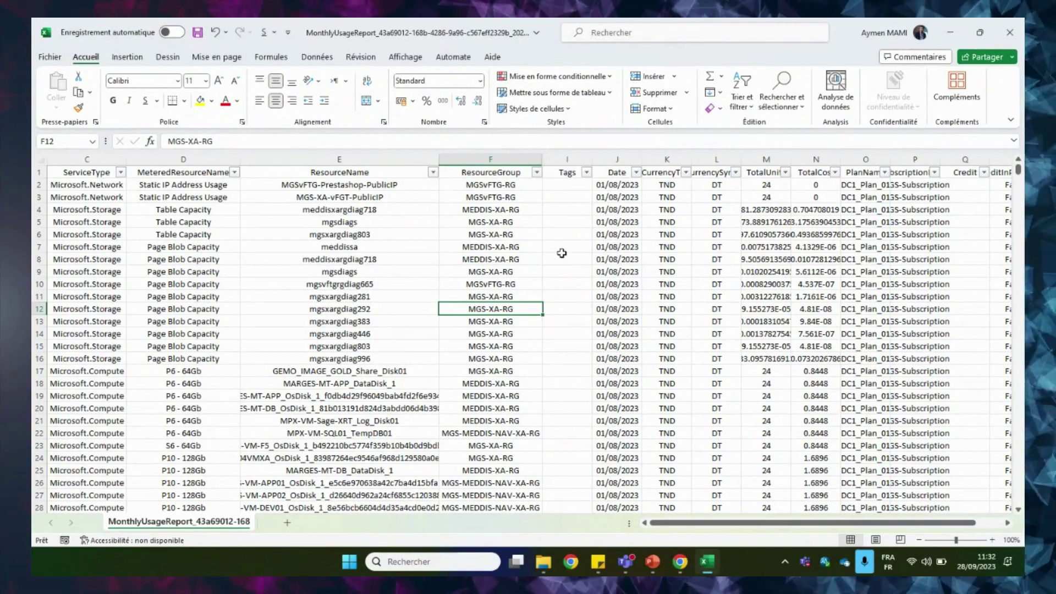
{"action": "left_click", "coordinate": [587, 172]}
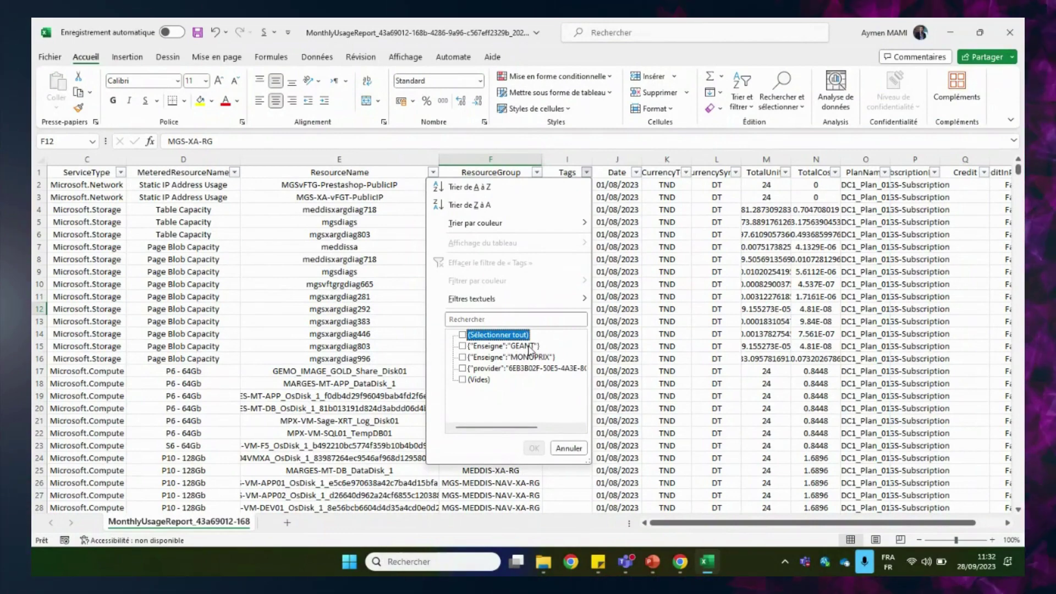
{"action": "left_click", "coordinate": [530, 347]}
{"action": "left_click", "coordinate": [534, 448]}
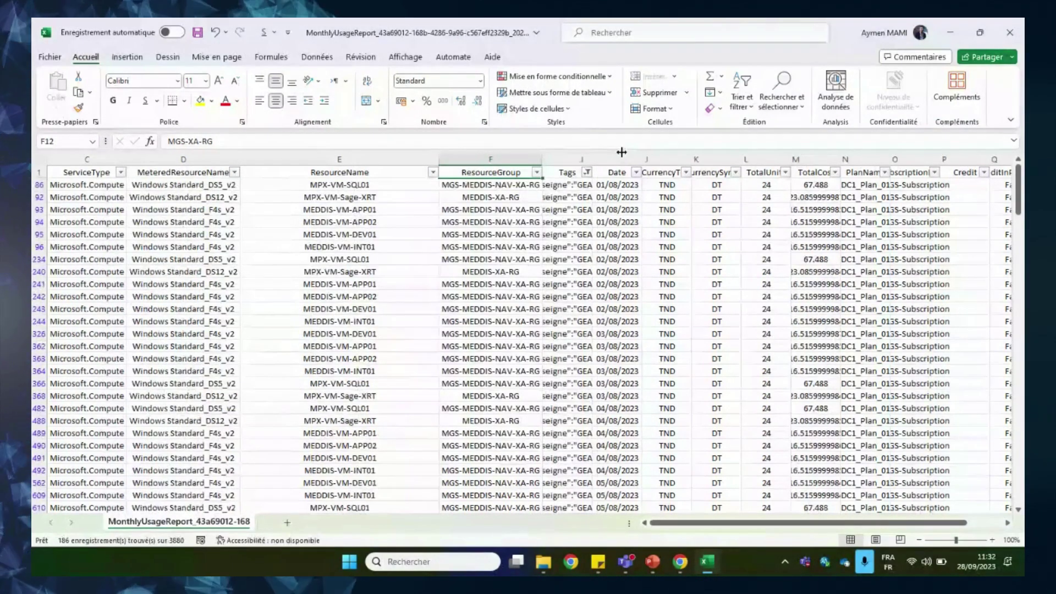
{"action": "left_click", "coordinate": [599, 210]}
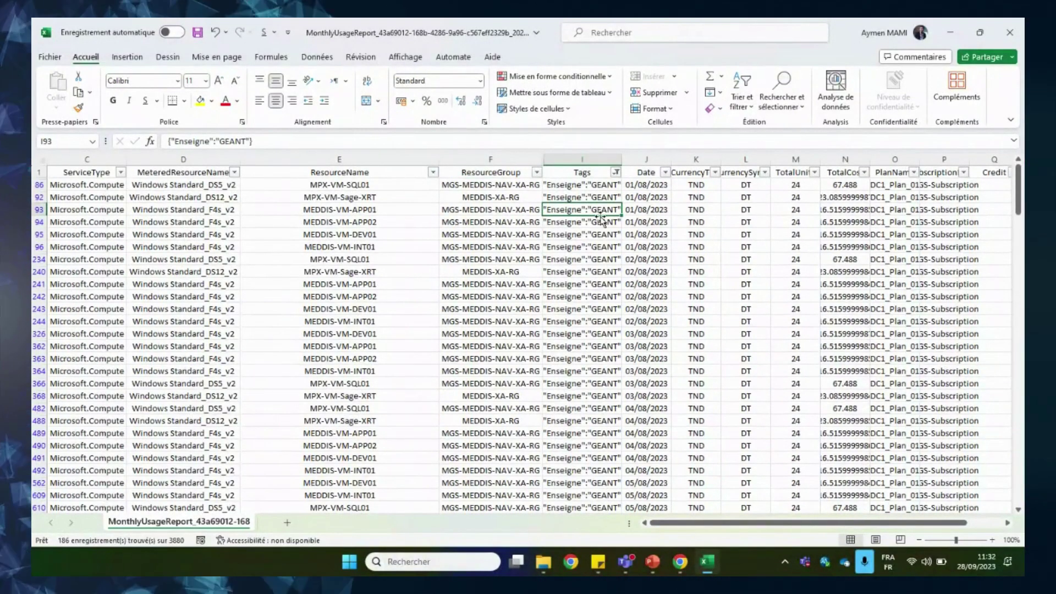
Change the Tags filter to Enseigne MONOPRIX only, showing 480 of 3880 records.
{"action": "left_click", "coordinate": [616, 172]}
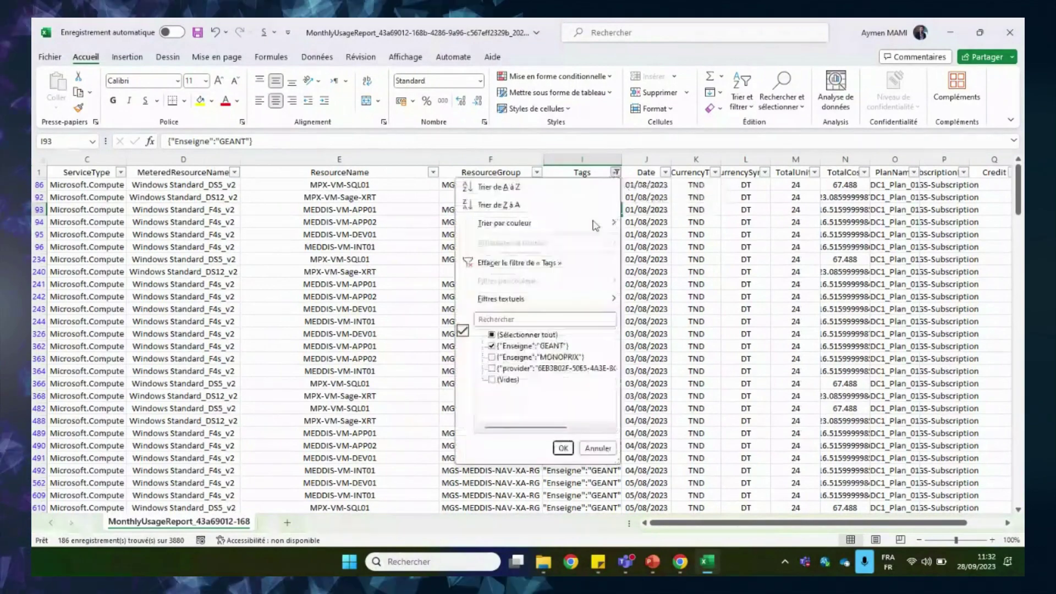
{"action": "left_click", "coordinate": [548, 358]}
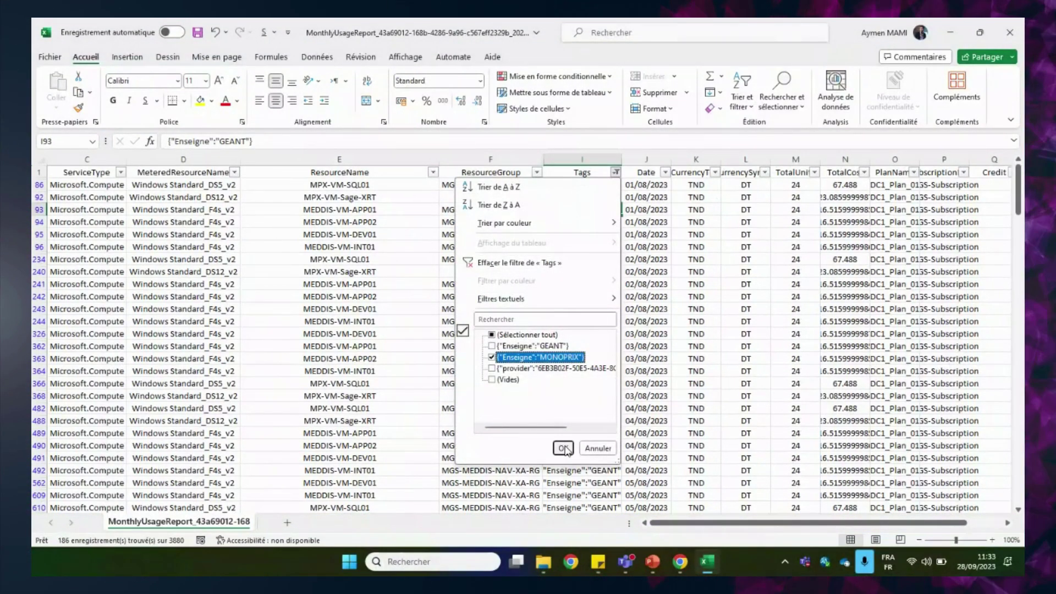
{"action": "left_click", "coordinate": [564, 448]}
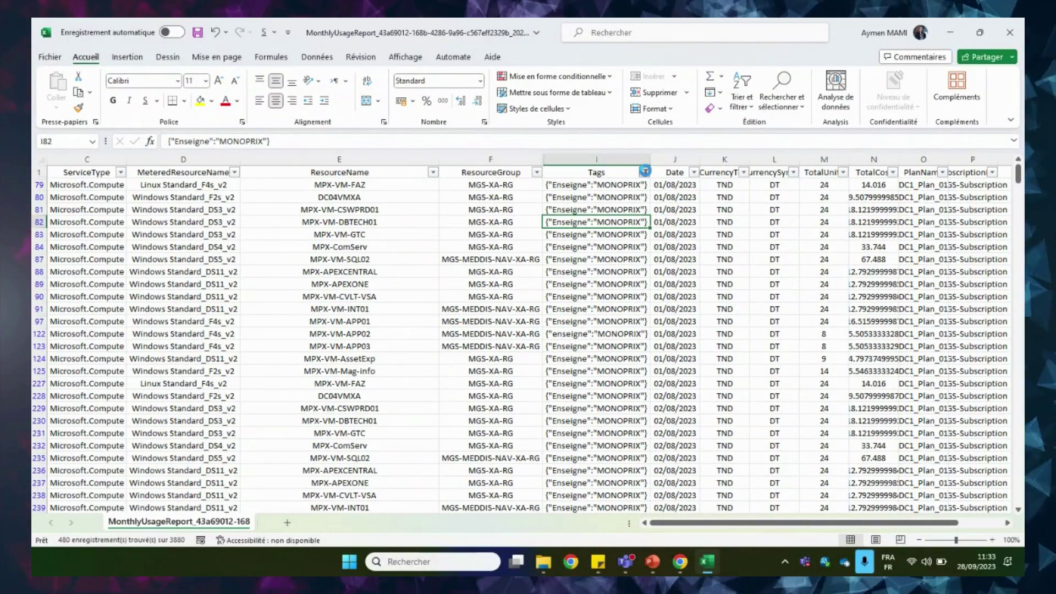
Undo the MONOPRIX Tags filter so all rows show, and narrow the Tags column.
{"action": "key", "text": "ctrl+z"}
{"action": "left_click_drag", "start_coordinate": [651, 159], "coordinate": [615, 159]}
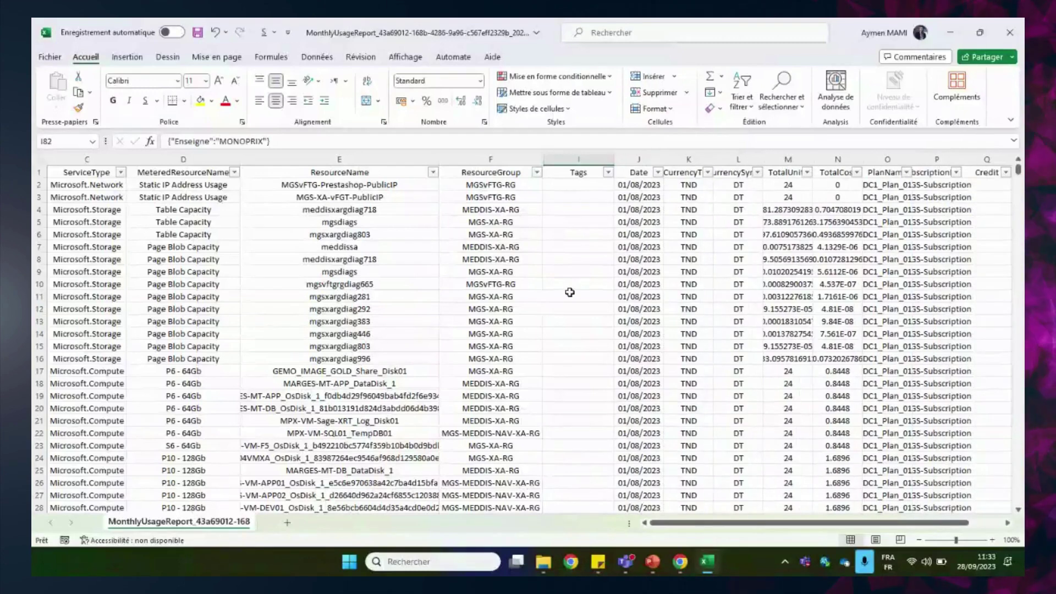
{"action": "left_click", "coordinate": [586, 232]}
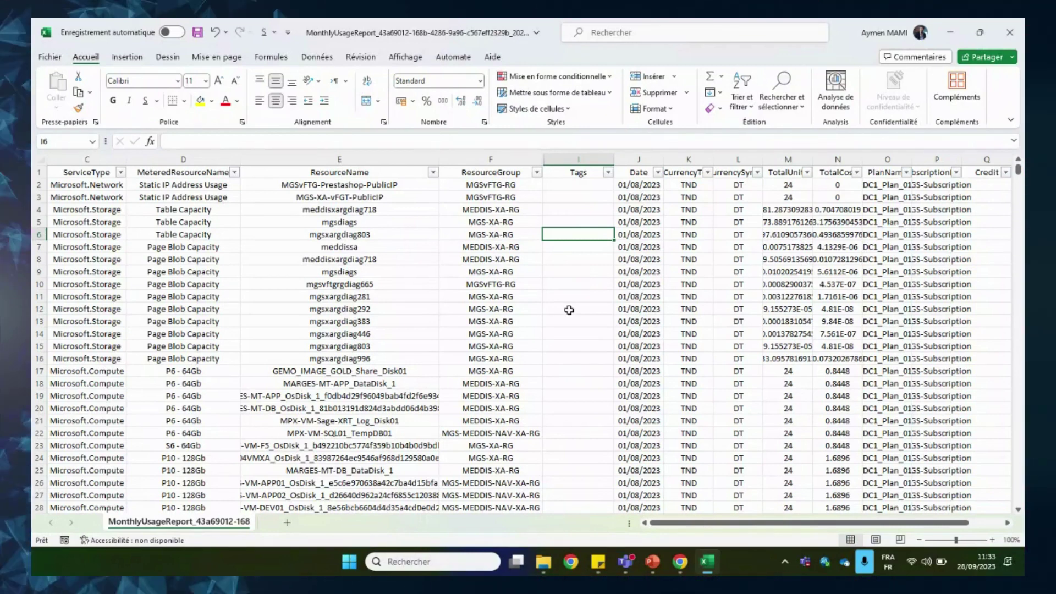
{"action": "scroll", "coordinate": [569, 310], "scroll_direction": "right", "scroll_amount": 2}
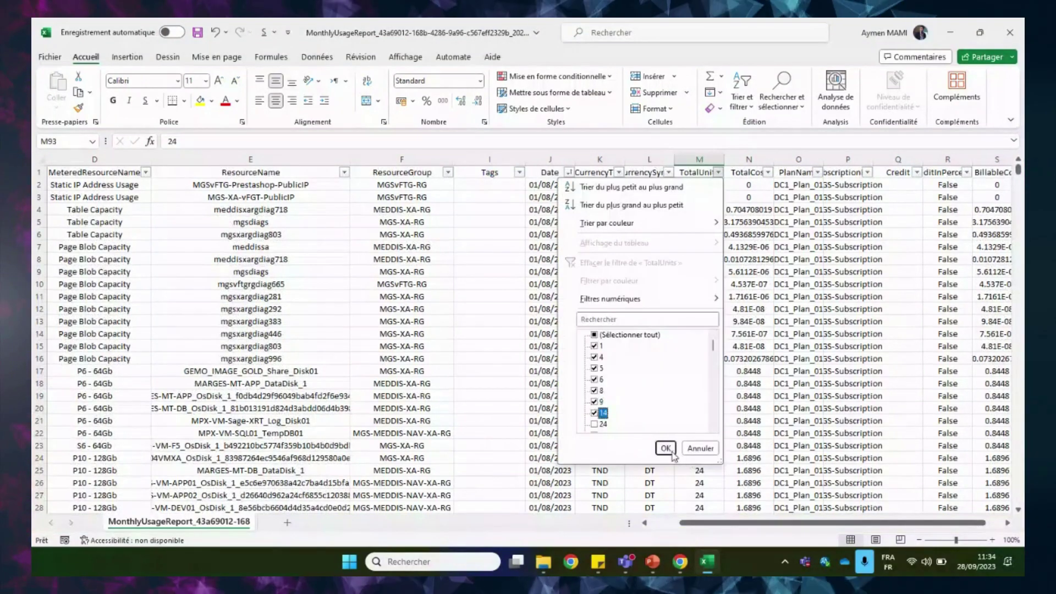
Apply the TotalUnits filter excluding 24 and auto-fit the TotalCost column.
{"action": "left_click", "coordinate": [665, 447]}
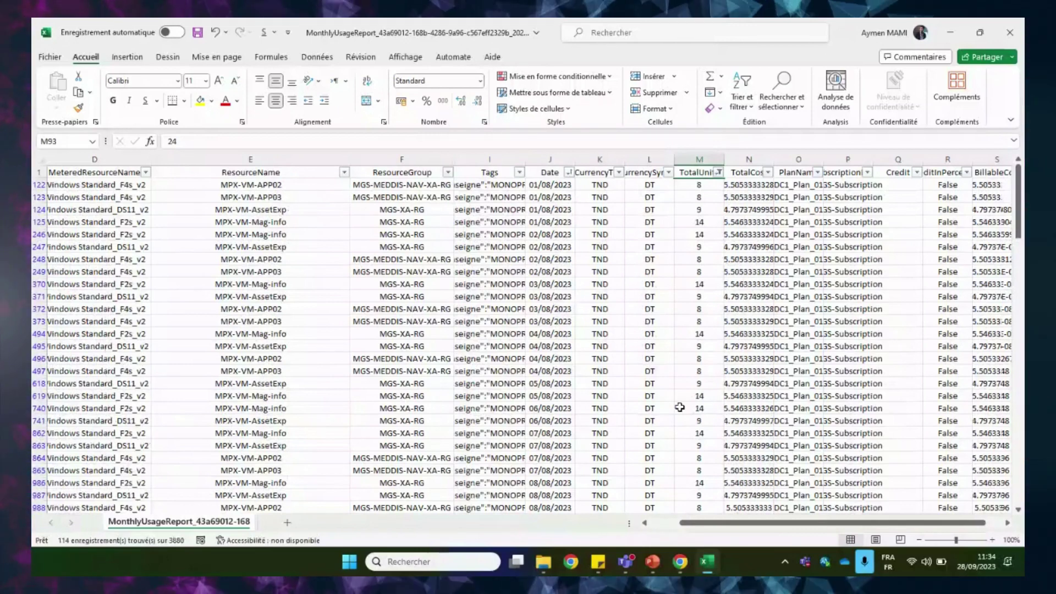
{"action": "left_click", "coordinate": [269, 194]}
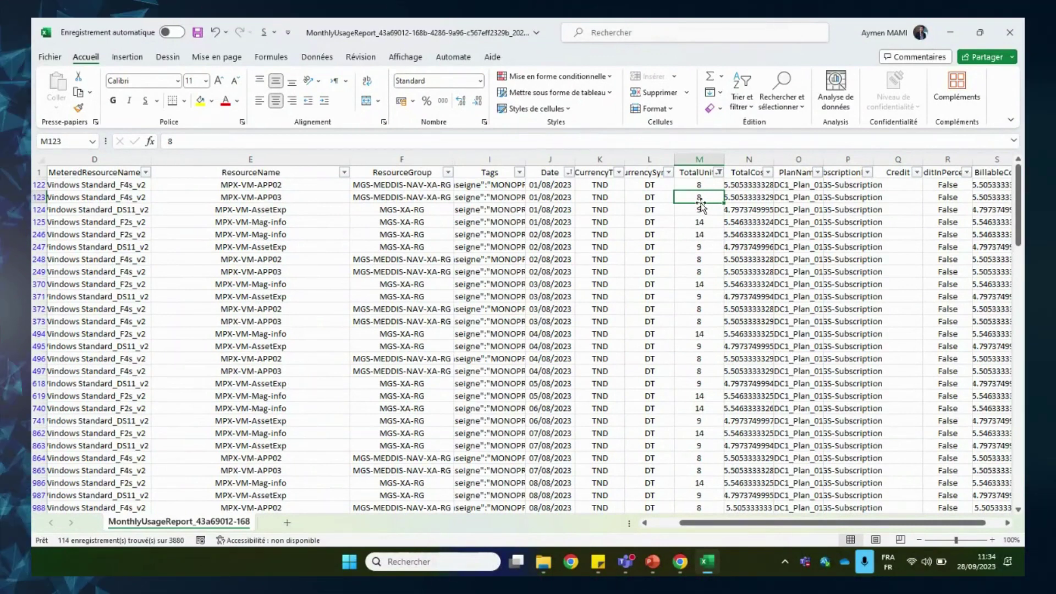
{"action": "double_click", "coordinate": [773, 159]}
{"action": "left_click", "coordinate": [753, 185]}
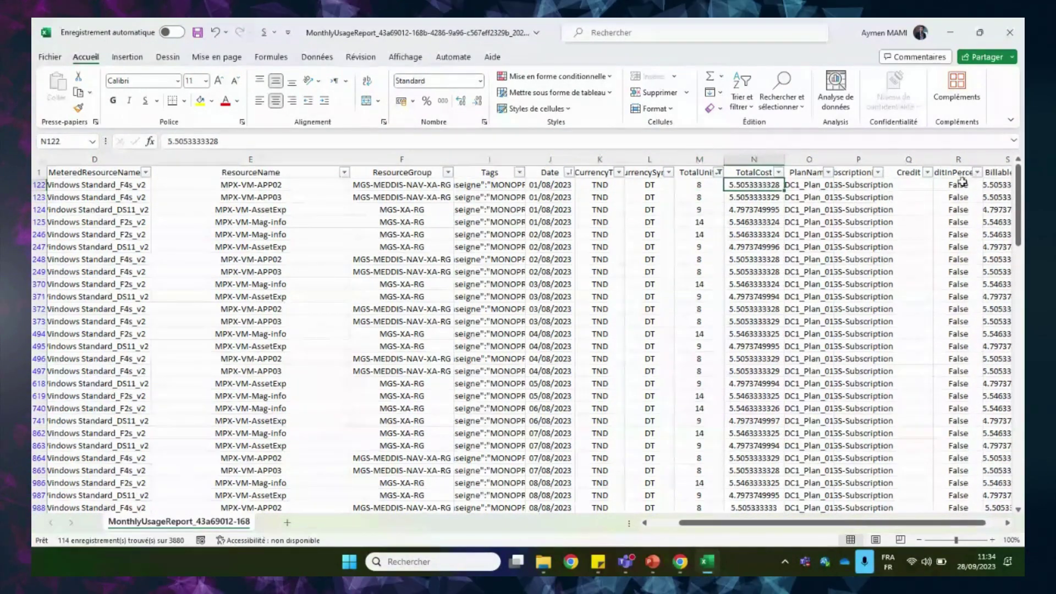
Clear all filters so every record down to row 3881 shows again.
{"action": "left_click", "coordinate": [749, 109]}
{"action": "left_click", "coordinate": [763, 197]}
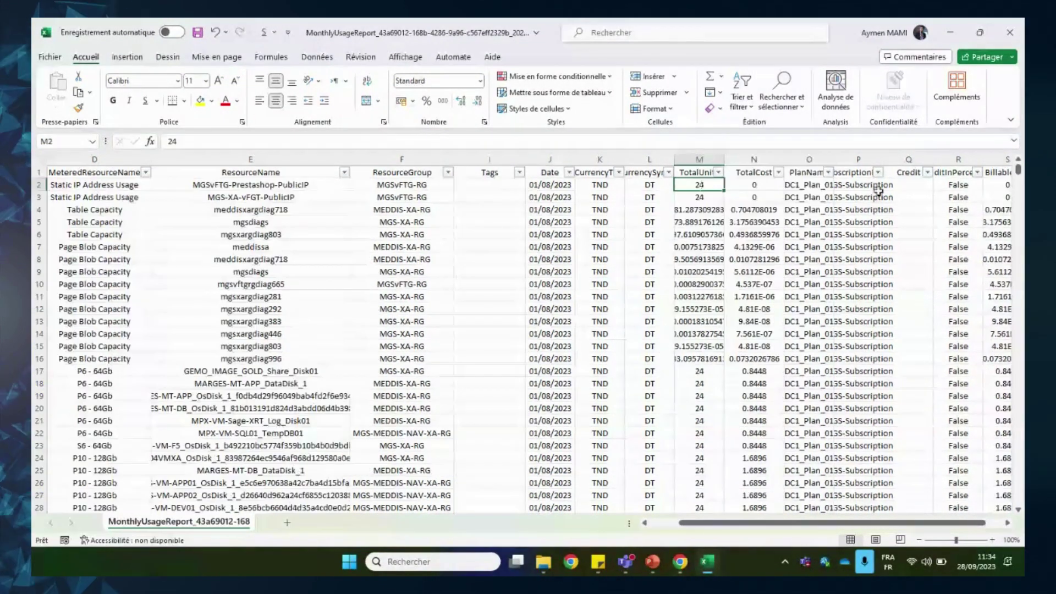
{"action": "left_click_drag", "start_coordinate": [1017, 165], "coordinate": [1016, 498]}
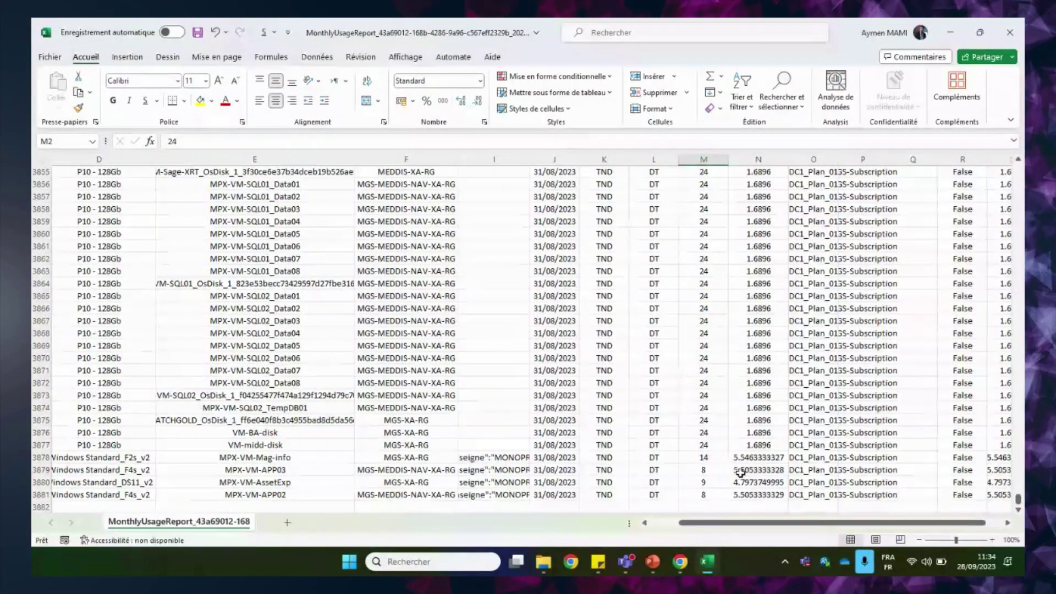
Replace every '.' with ',' in the TotalUnits and TotalCost values M2:N3881.
{"action": "scroll", "coordinate": [751, 459], "scroll_direction": "down", "scroll_amount": 1}
{"action": "left_click", "coordinate": [758, 457], "text": "shift"}
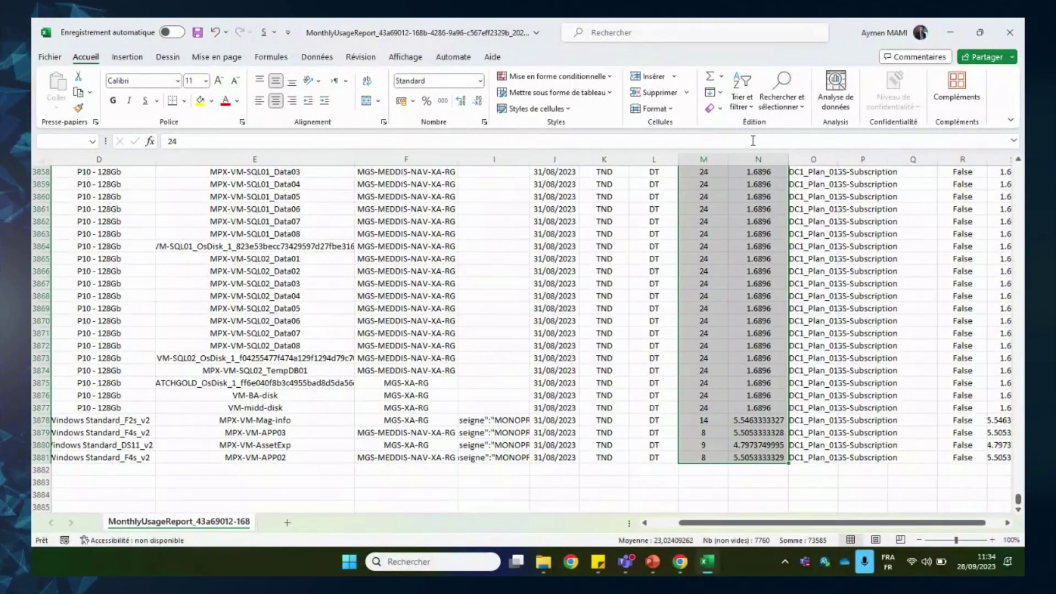
{"action": "left_click", "coordinate": [781, 93]}
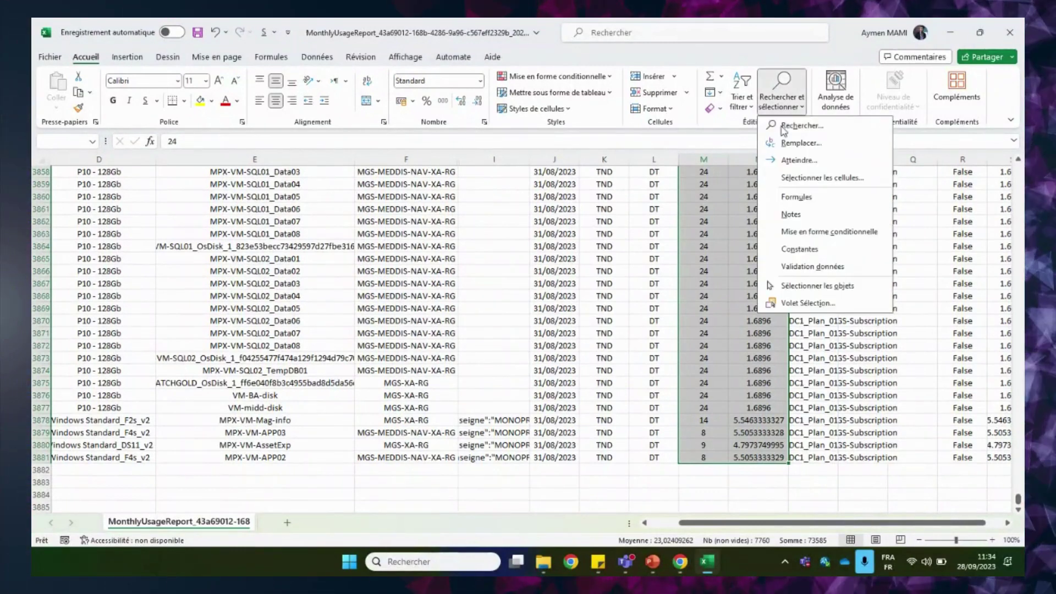
{"action": "left_click", "coordinate": [794, 142]}
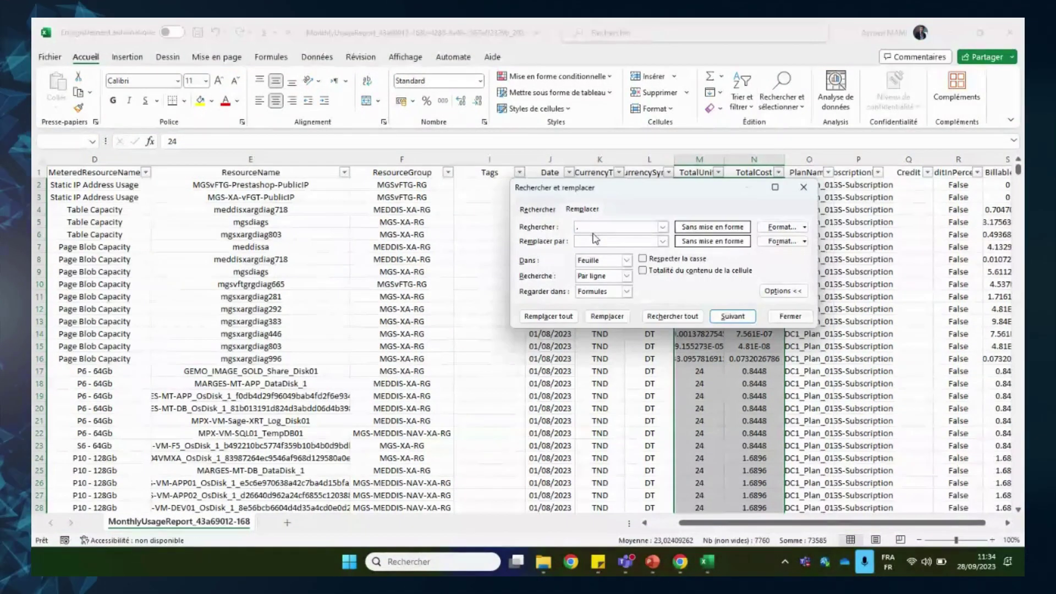
{"action": "left_click", "coordinate": [548, 317]}
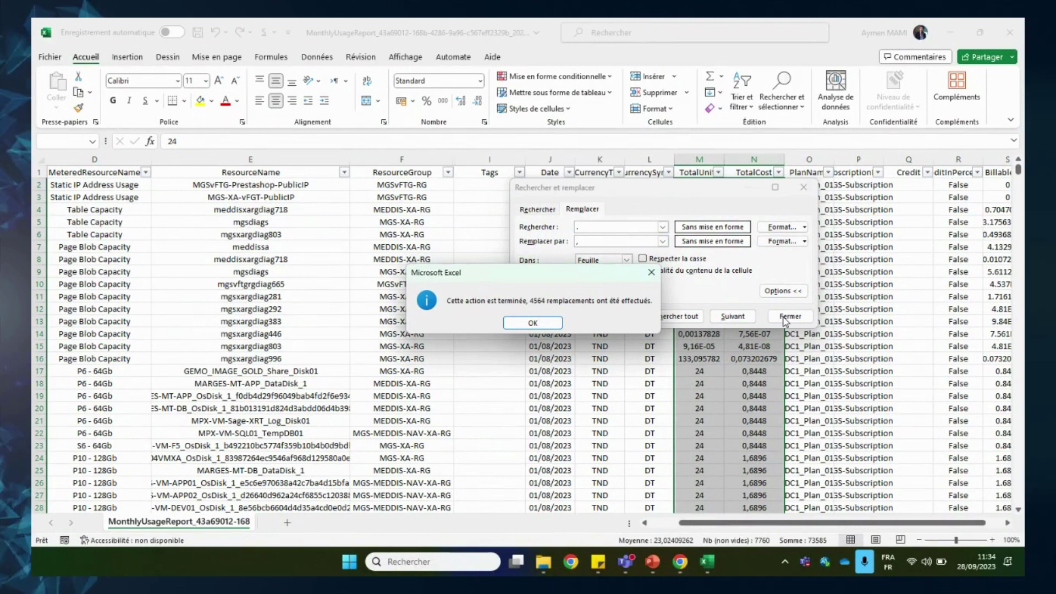
Format both columns as numbers: TotalCost with three decimals, TotalUnits as whole numbers.
{"action": "key", "text": "Return"}
{"action": "left_click", "coordinate": [790, 316]}
{"action": "left_click", "coordinate": [462, 102]}
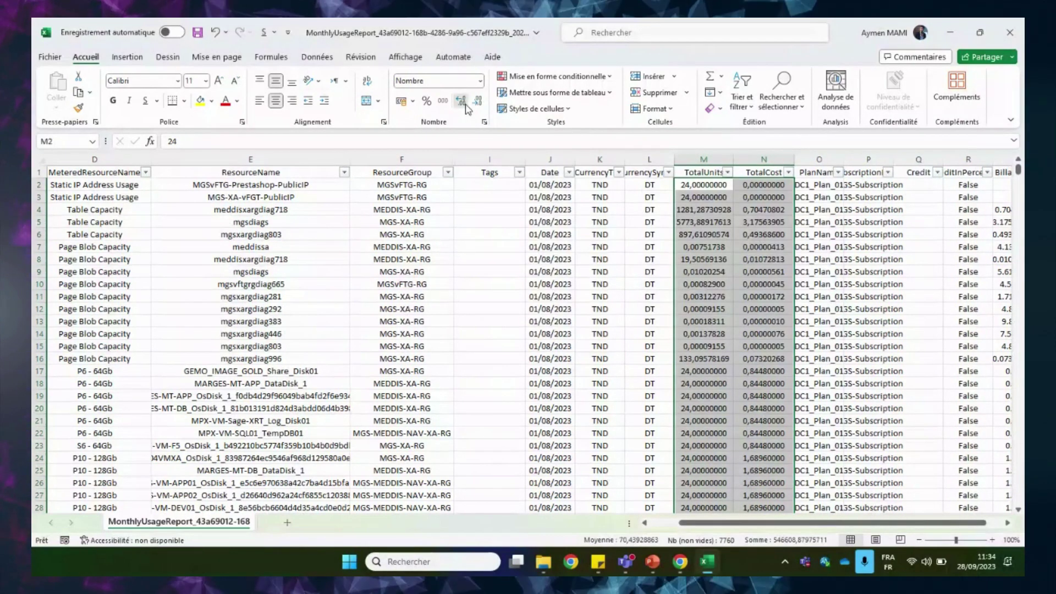
{"action": "left_click", "coordinate": [477, 101]}
{"action": "left_click", "coordinate": [477, 100]}
{"action": "left_click", "coordinate": [477, 100]}
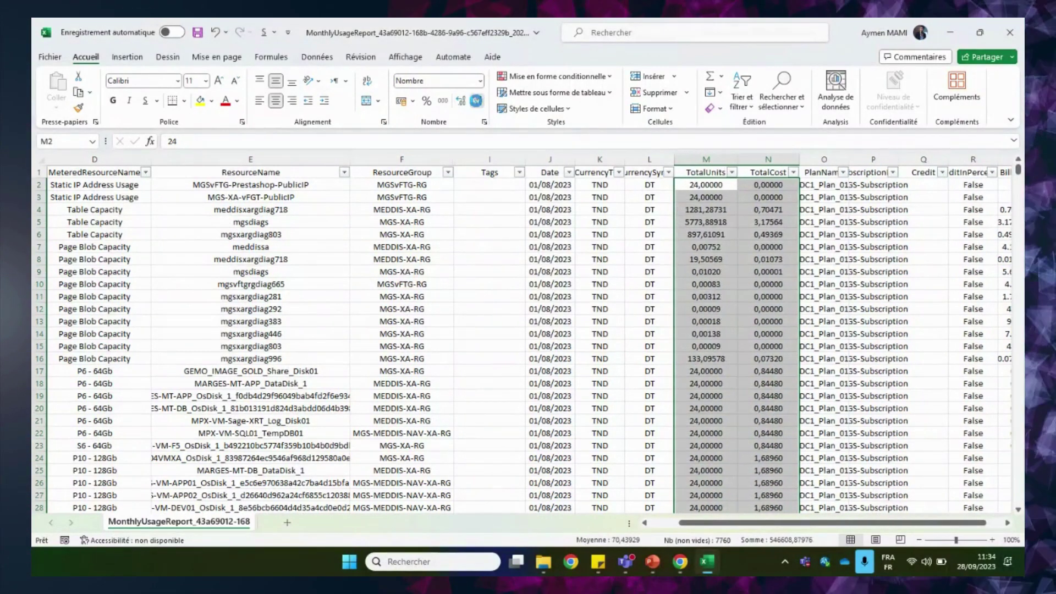
{"action": "left_click", "coordinate": [477, 100]}
{"action": "left_click", "coordinate": [477, 102]}
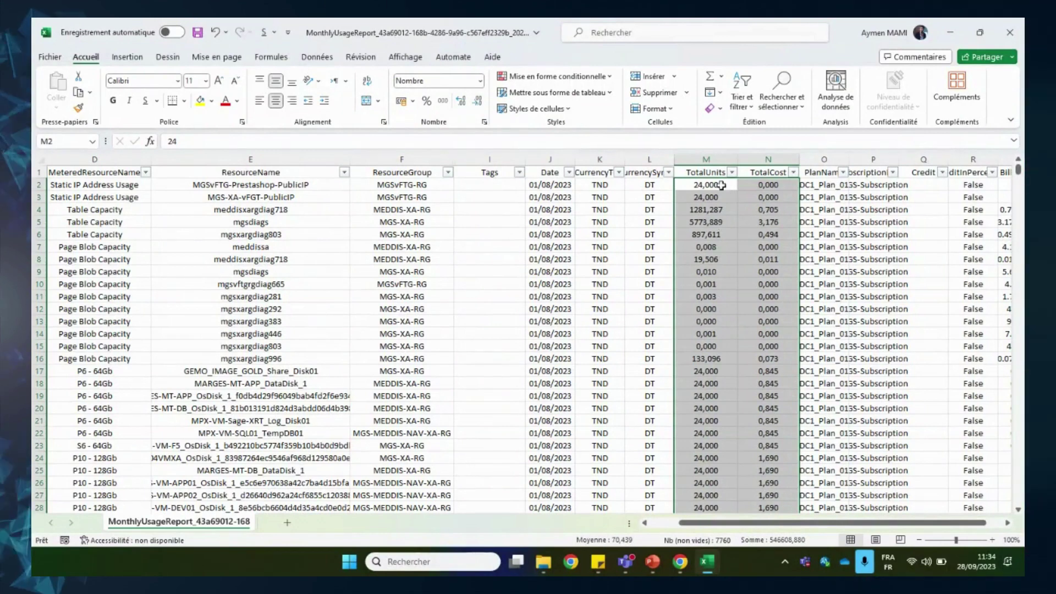
{"action": "left_click_drag", "start_coordinate": [1017, 170], "coordinate": [1016, 524]}
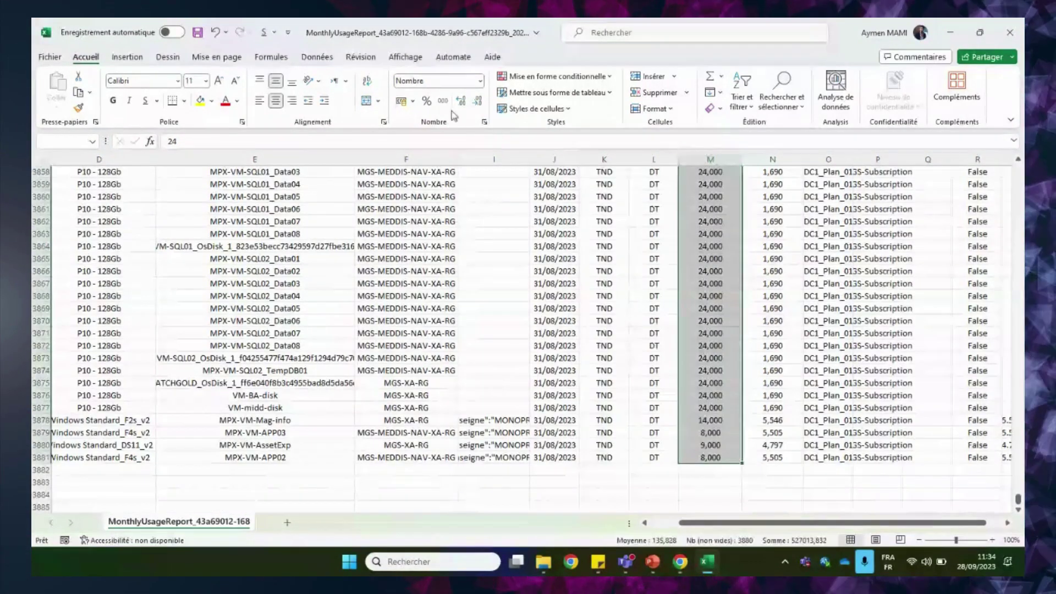
{"action": "left_click", "coordinate": [475, 105]}
{"action": "left_click", "coordinate": [474, 104]}
{"action": "left_click", "coordinate": [475, 105]}
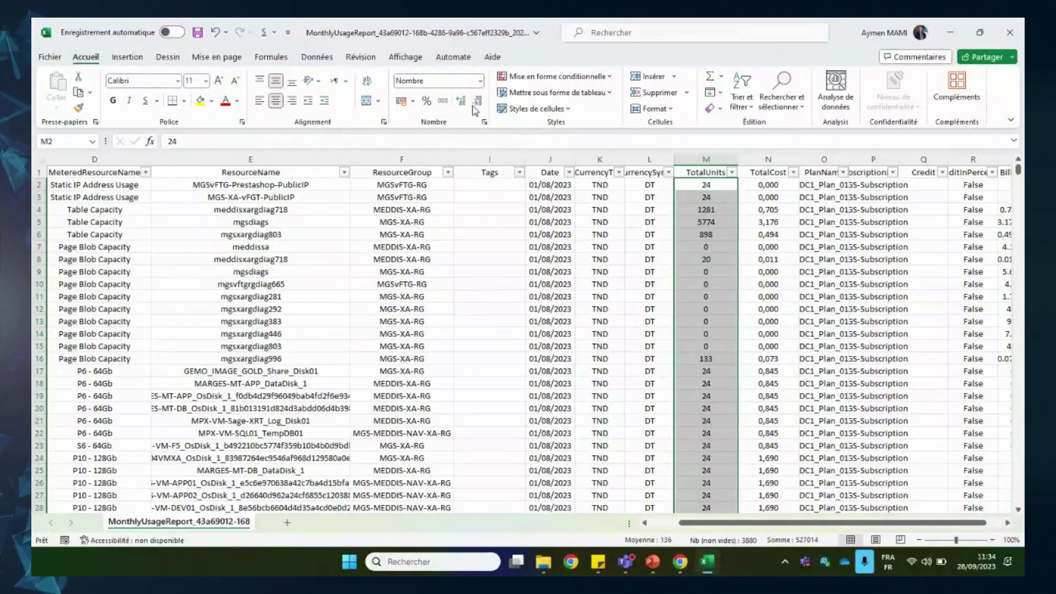
Select all TotalCost values to check their 19595,047 sum in the status bar.
{"action": "left_click", "coordinate": [781, 187]}
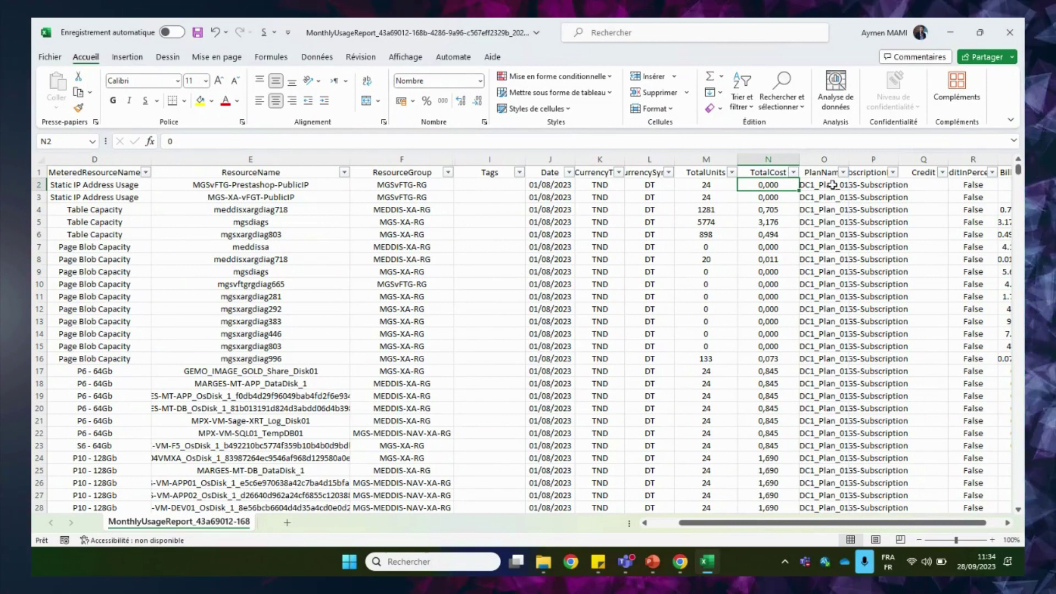
{"action": "key", "text": "ctrl+shift+Down"}
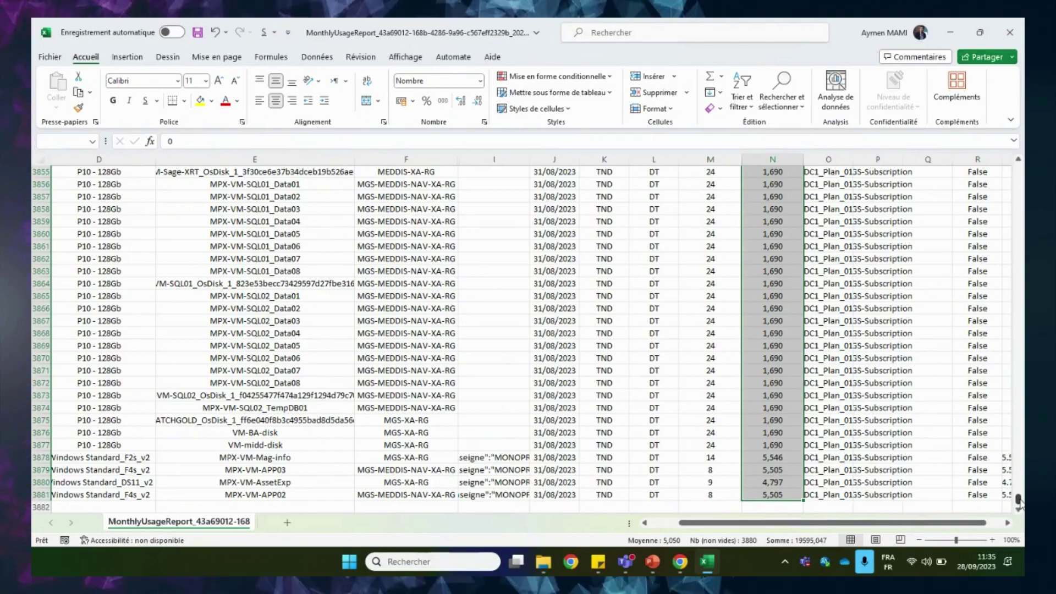
{"action": "key", "text": "ctrl+BackSpace"}
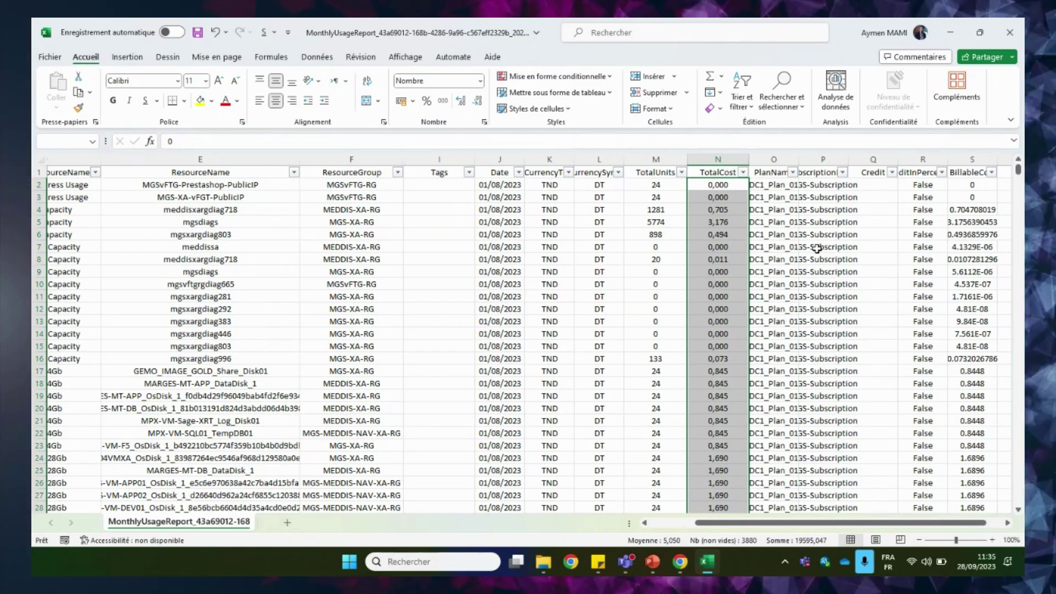
{"action": "left_click", "coordinate": [655, 286]}
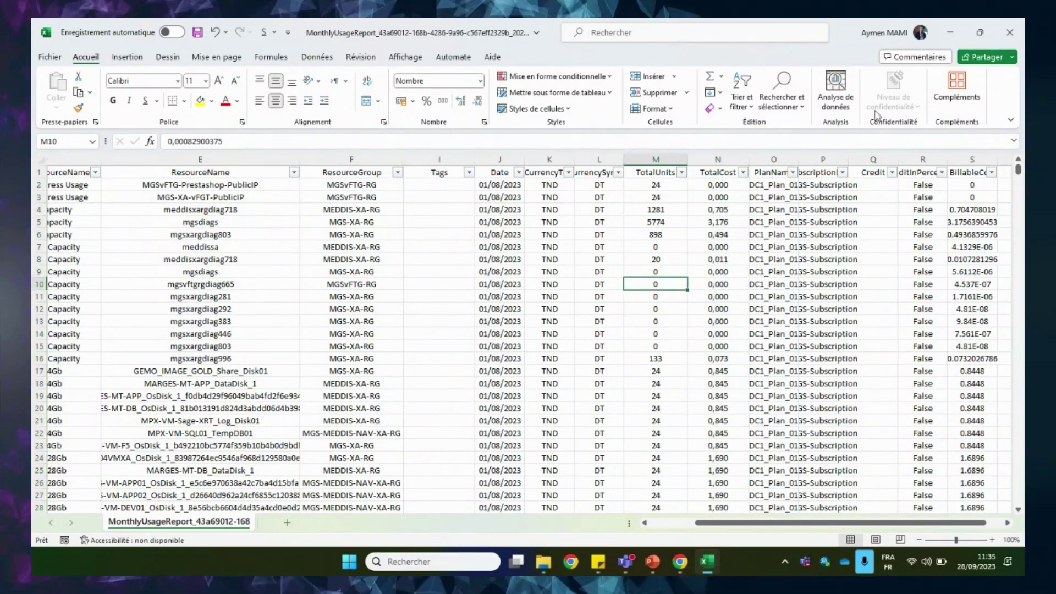
Return to the portal's Pricing > User Credit page, opening and closing the Add User Credit form.
{"action": "left_click", "coordinate": [954, 35]}
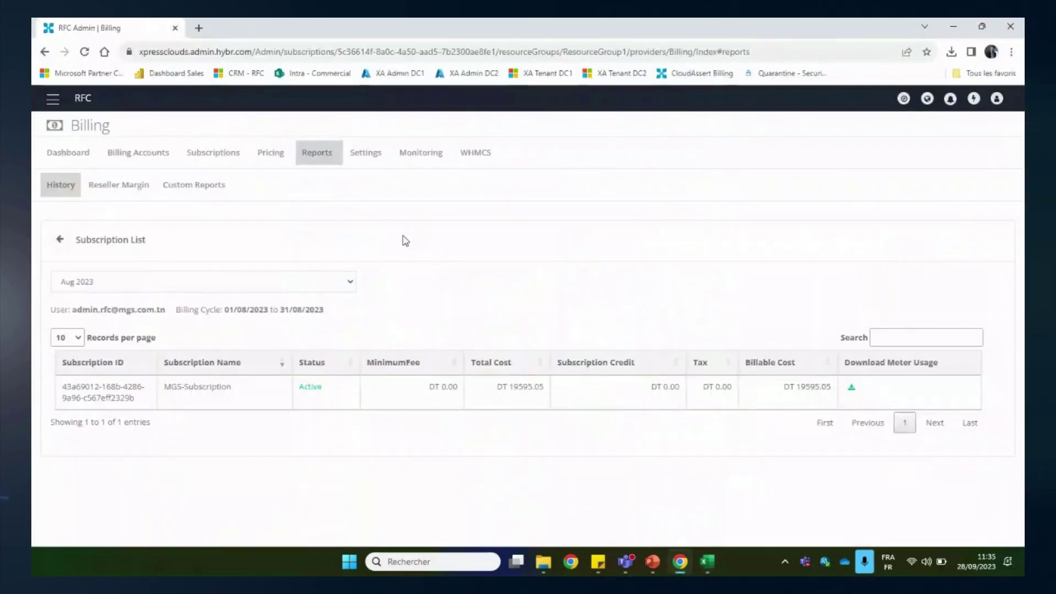
{"action": "left_click", "coordinate": [60, 239]}
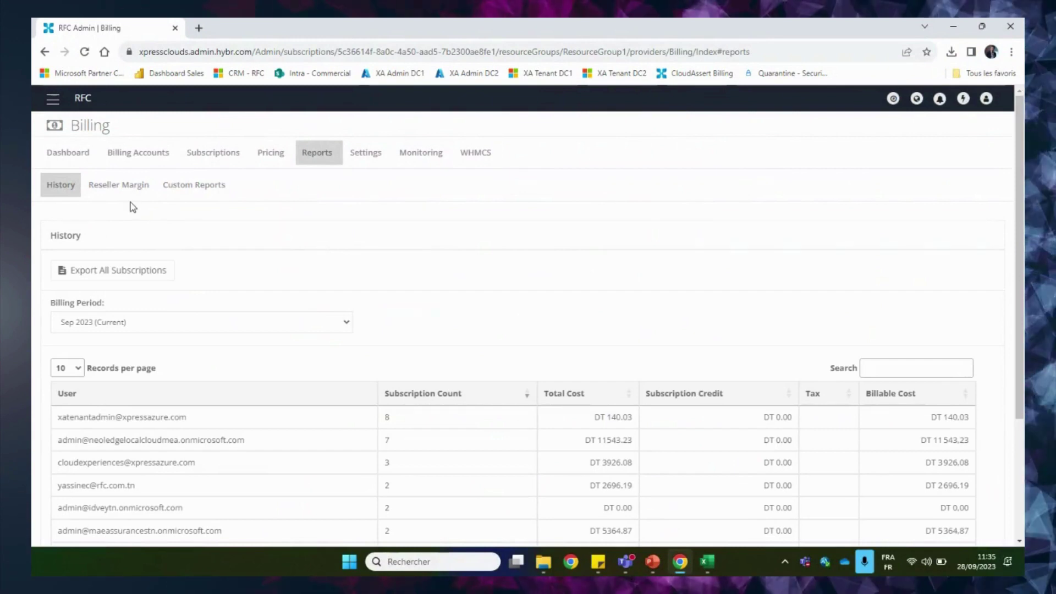
{"action": "left_click", "coordinate": [226, 154]}
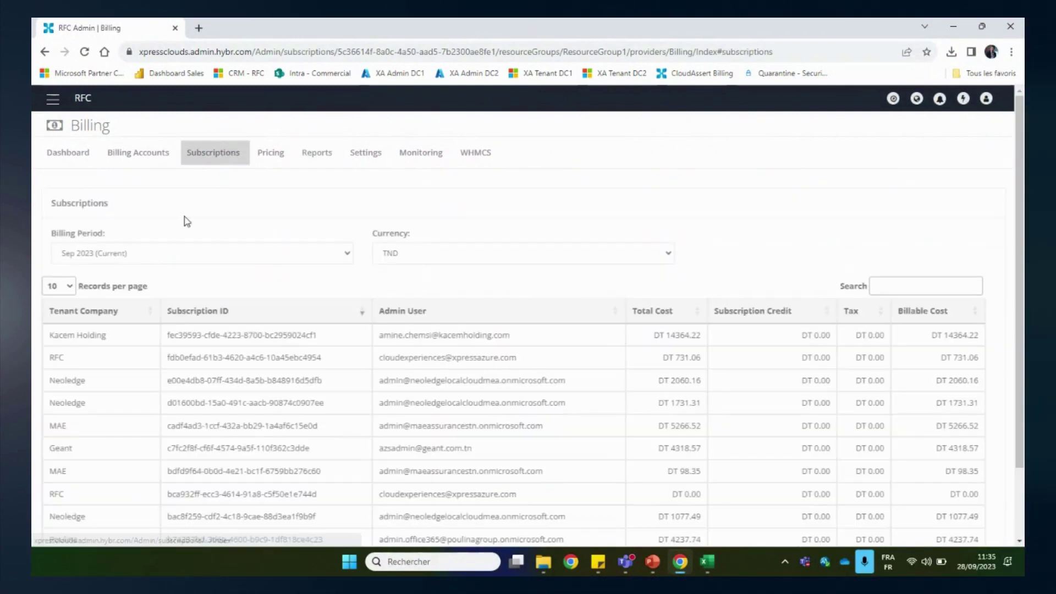
{"action": "left_click", "coordinate": [271, 156]}
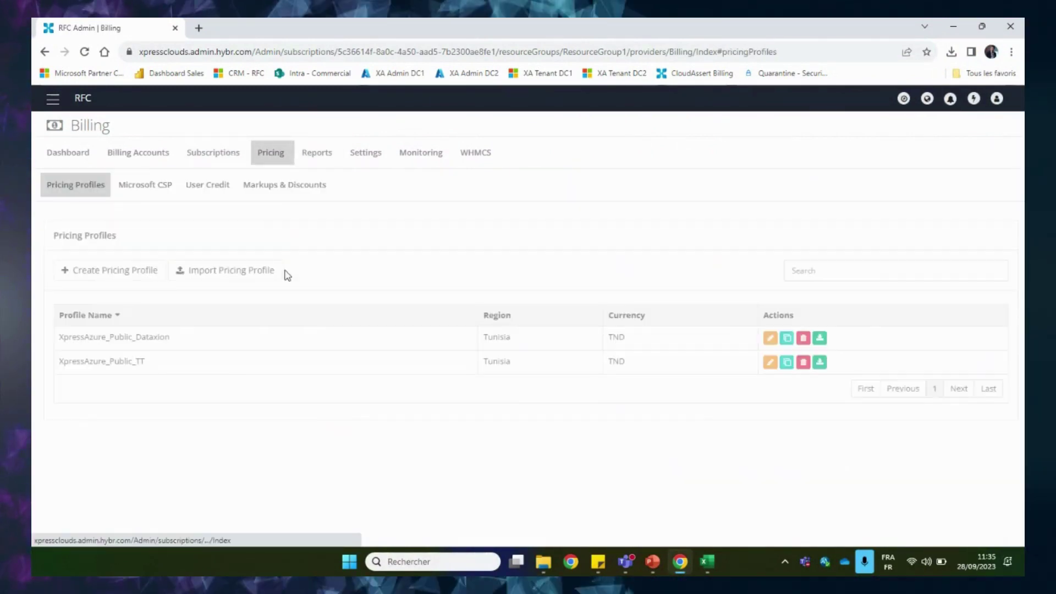
{"action": "left_click", "coordinate": [199, 186]}
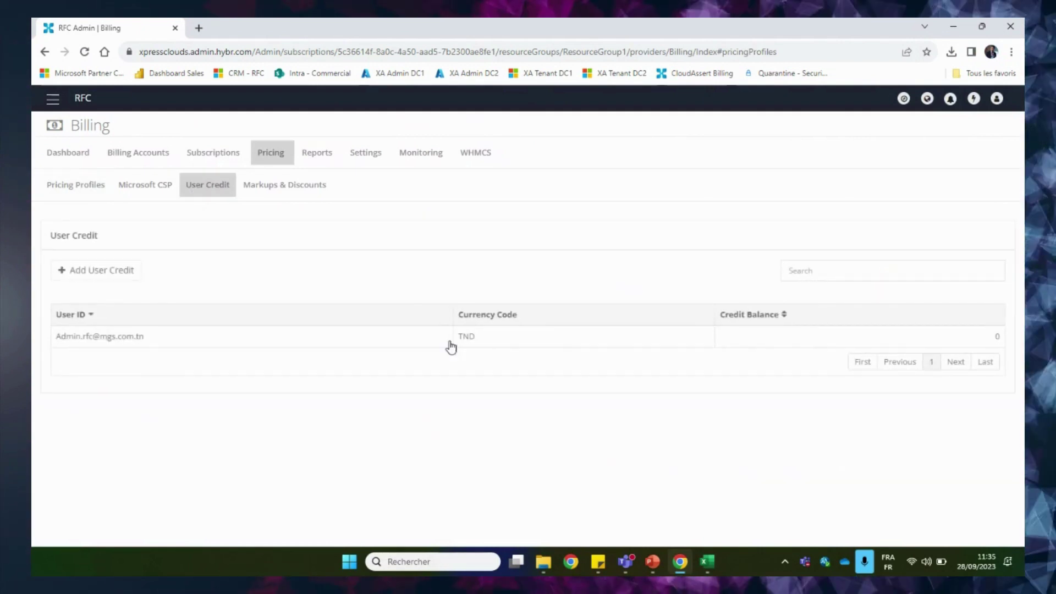
{"action": "left_click", "coordinate": [121, 280]}
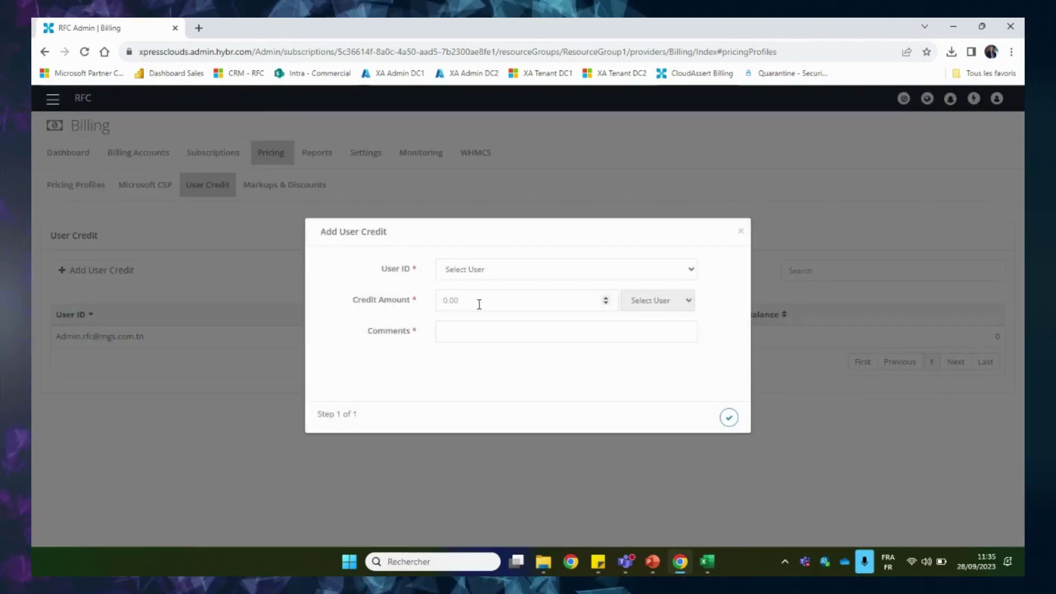
{"action": "left_click", "coordinate": [740, 233]}
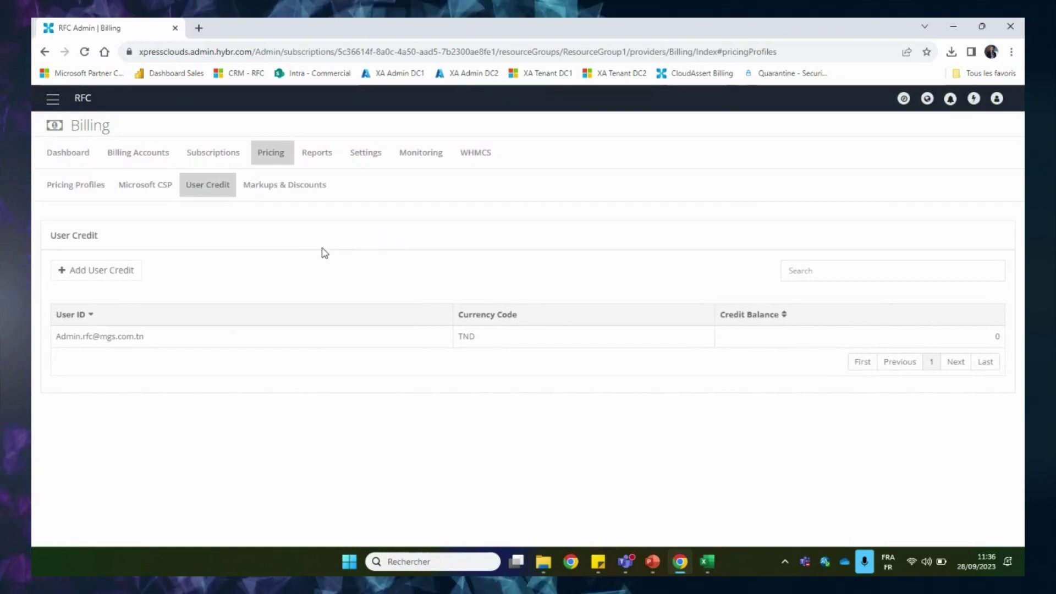
Review the General settings and pricing profiles, ending on the Sep 2023 subscriptions list in TND.
{"action": "left_click", "coordinate": [350, 157]}
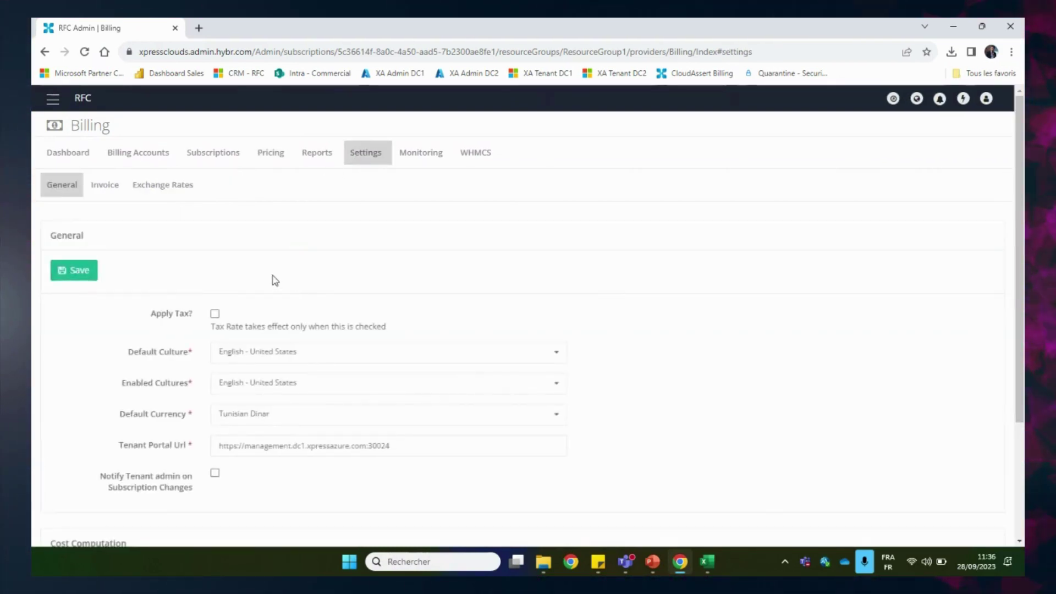
{"action": "scroll", "coordinate": [280, 270], "scroll_direction": "down", "scroll_amount": 1}
{"action": "scroll", "coordinate": [335, 367], "scroll_direction": "down", "scroll_amount": 2}
{"action": "scroll", "coordinate": [297, 291], "scroll_direction": "up", "scroll_amount": 3}
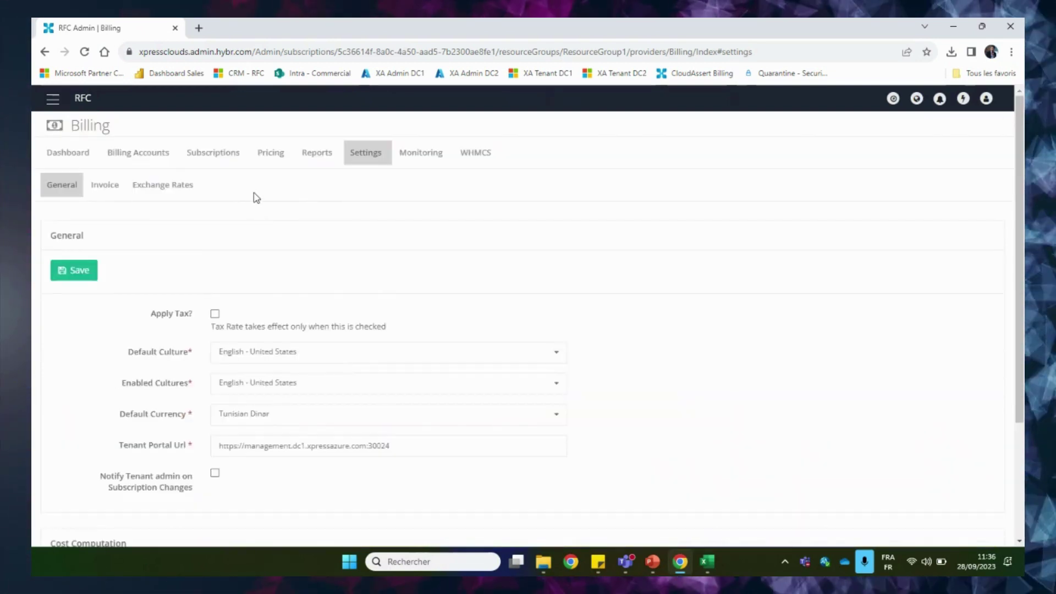
{"action": "left_click", "coordinate": [262, 165]}
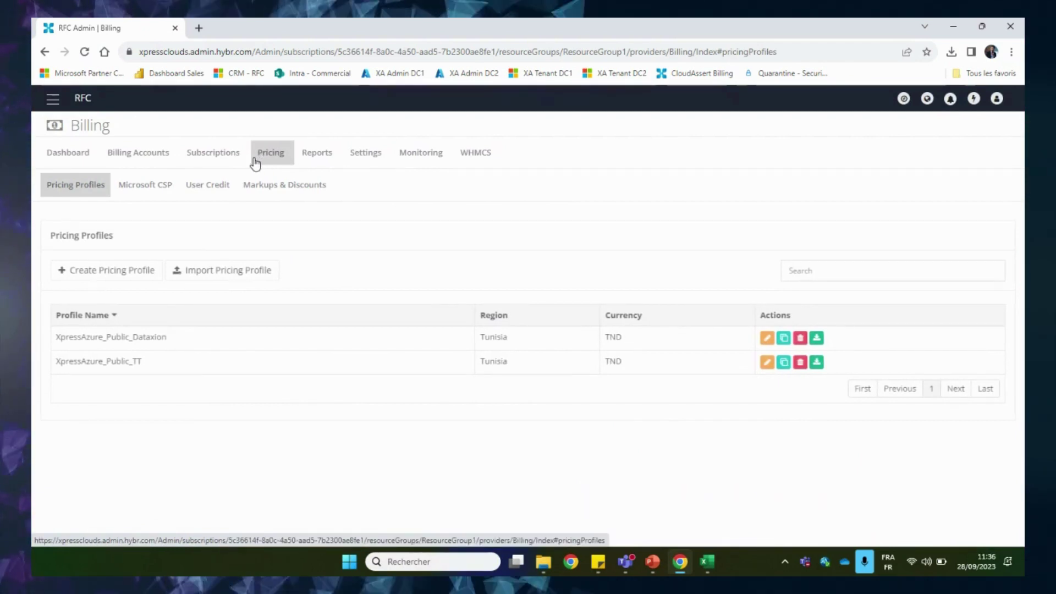
{"action": "left_click", "coordinate": [220, 158]}
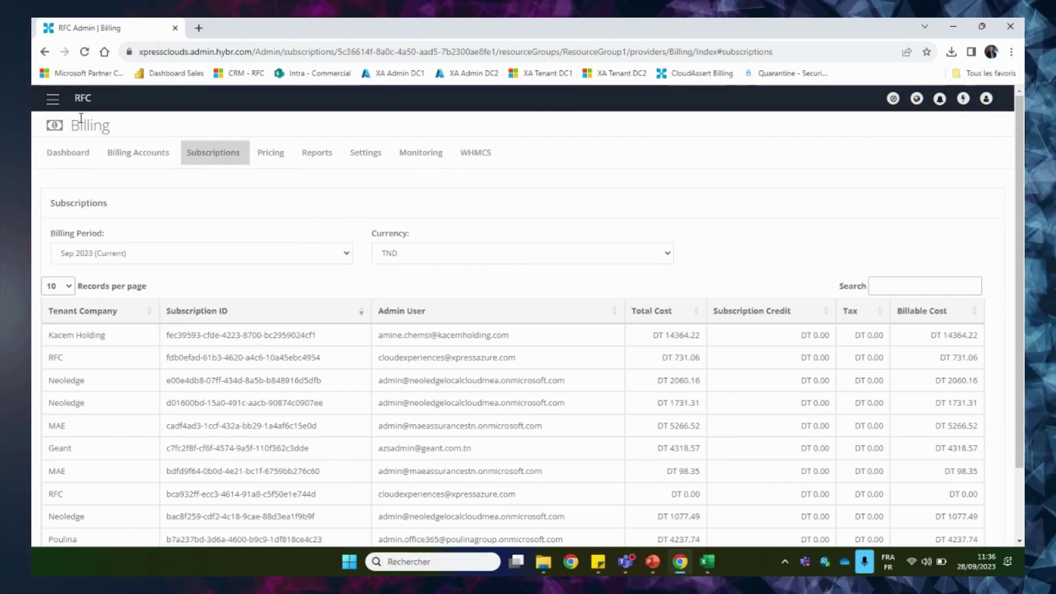
Start a Pricing Calculator estimate for the company Monoprix.
{"action": "left_click", "coordinate": [53, 99]}
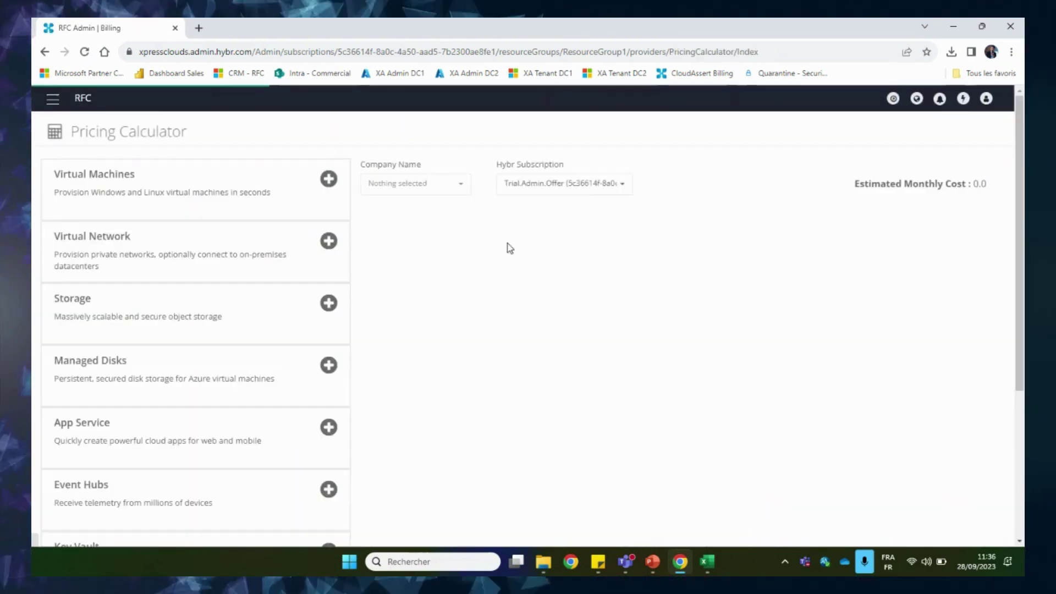
{"action": "left_click", "coordinate": [458, 193]}
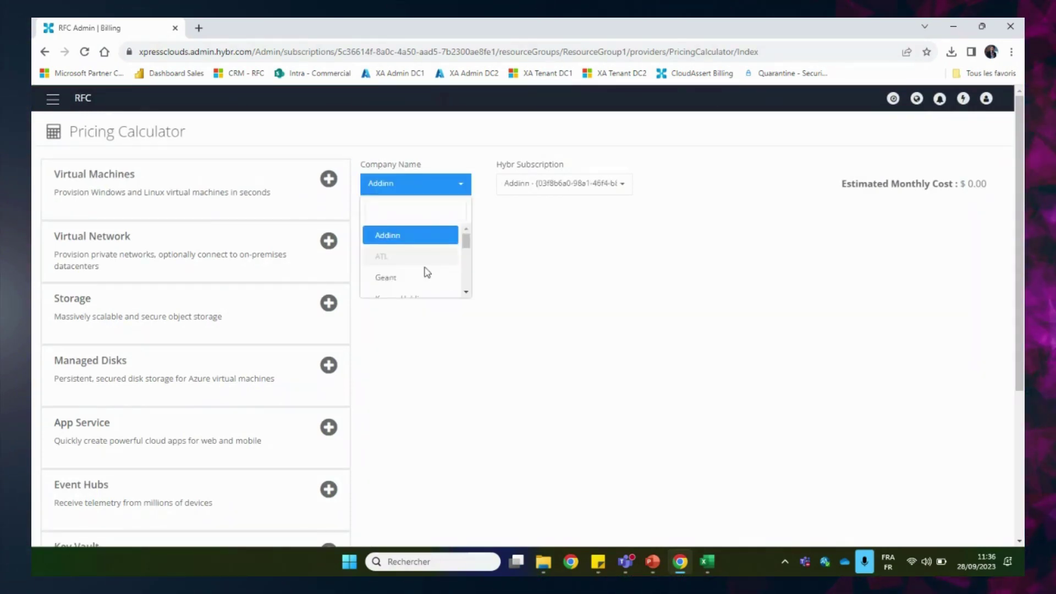
{"action": "scroll", "coordinate": [421, 264], "scroll_direction": "up", "scroll_amount": 2}
{"action": "left_click", "coordinate": [412, 279]}
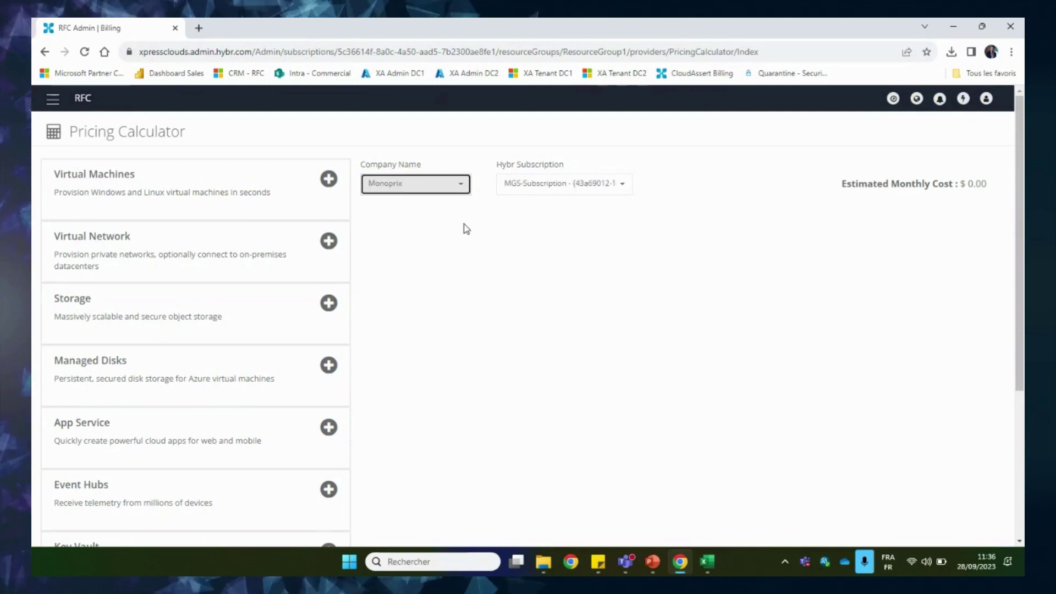
Add a Windows Memory Optimized DSv2-series VM, giving Standard_DS11_v2 at DT 383.79 monthly.
{"action": "left_click", "coordinate": [329, 180]}
{"action": "left_click", "coordinate": [603, 269]}
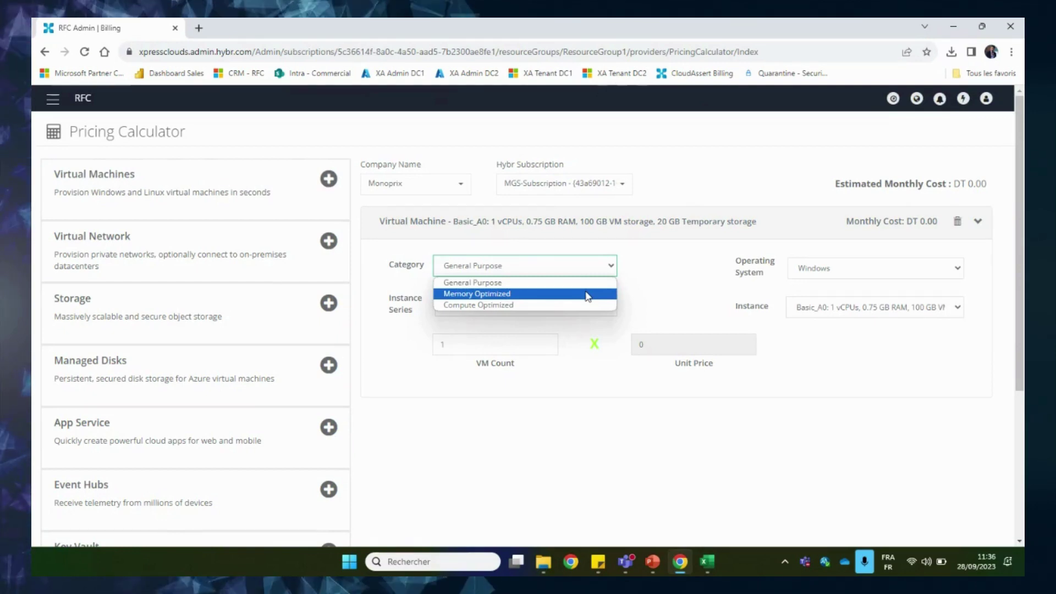
{"action": "left_click", "coordinate": [587, 293]}
{"action": "left_click", "coordinate": [814, 269]}
{"action": "left_click", "coordinate": [814, 283]}
{"action": "left_click", "coordinate": [813, 309]}
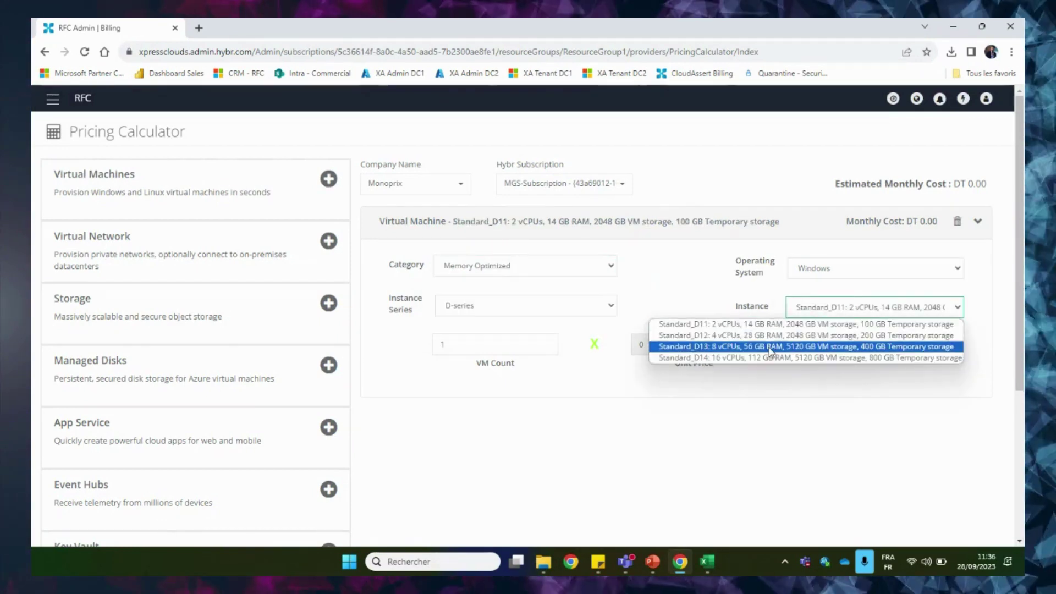
{"action": "left_click", "coordinate": [709, 335]}
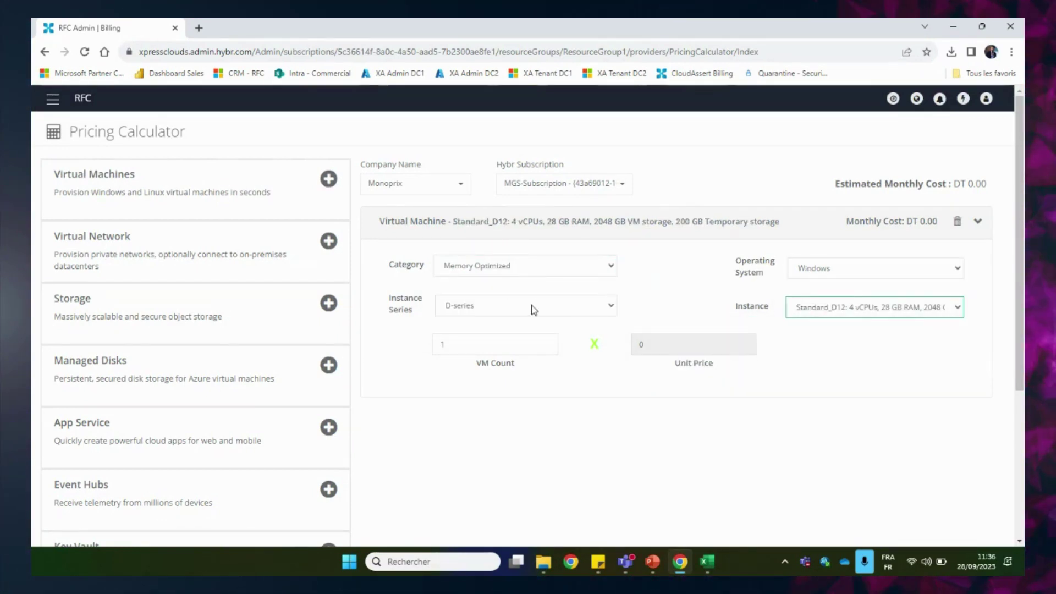
{"action": "left_click", "coordinate": [551, 309]}
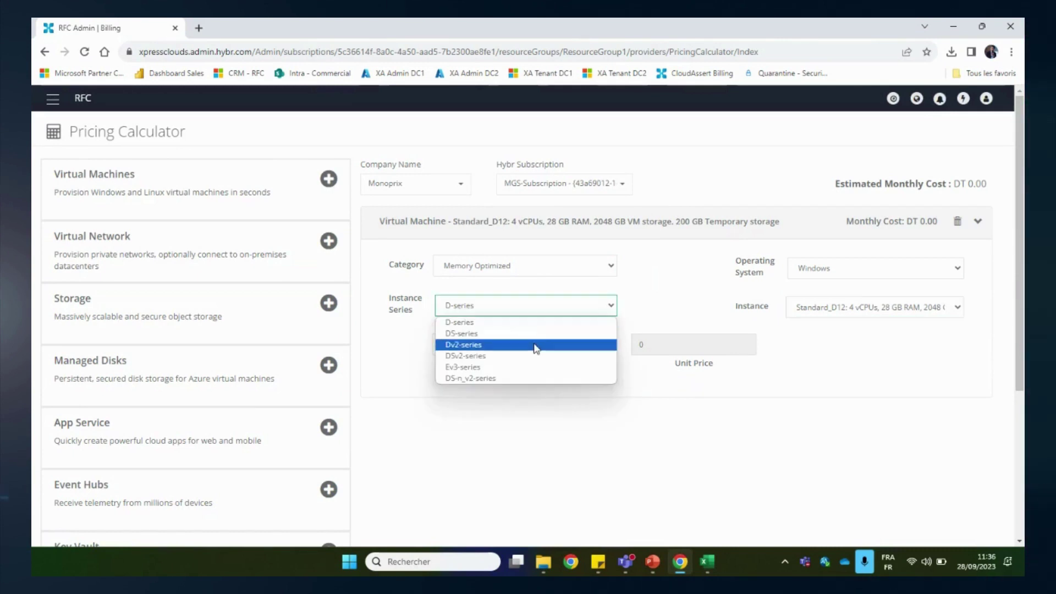
{"action": "left_click", "coordinate": [498, 357]}
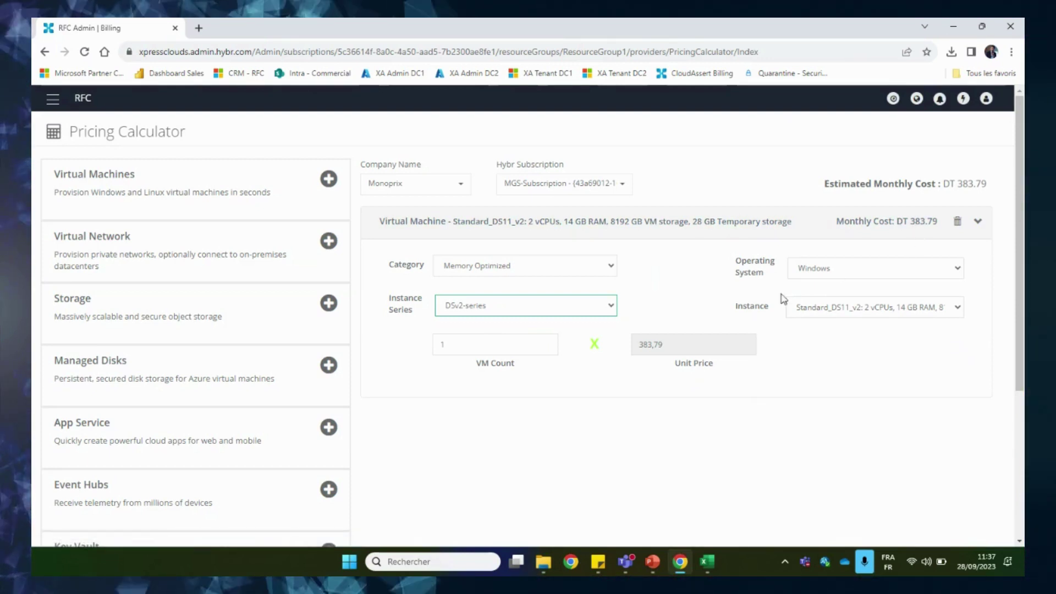
Return to Billing Home and review the DT 105 124,21 billable and DT 121 638,24 estimated monthly costs.
{"action": "left_click", "coordinate": [55, 105]}
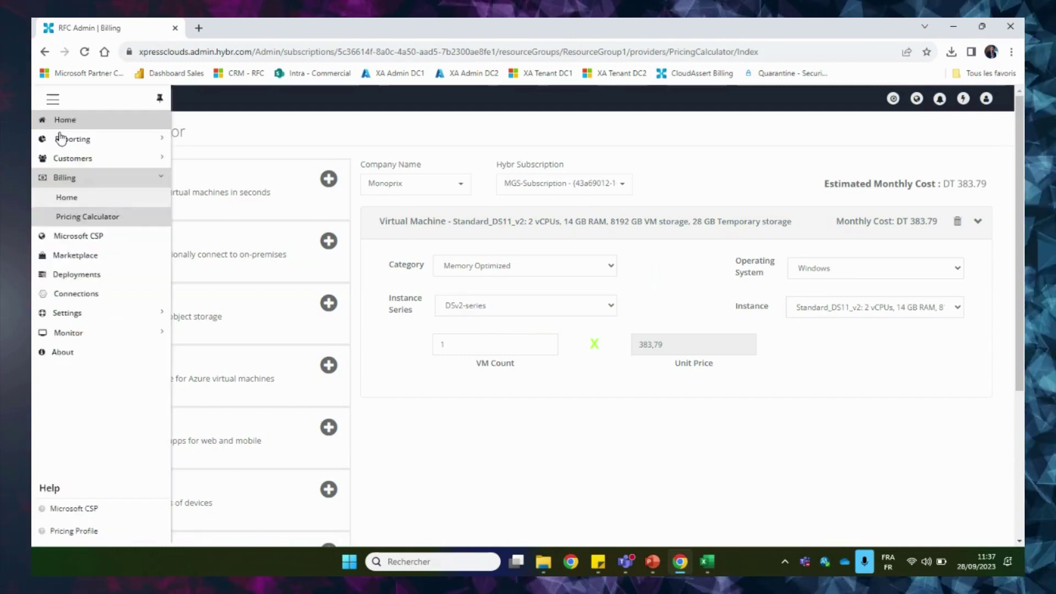
{"action": "left_click", "coordinate": [88, 216]}
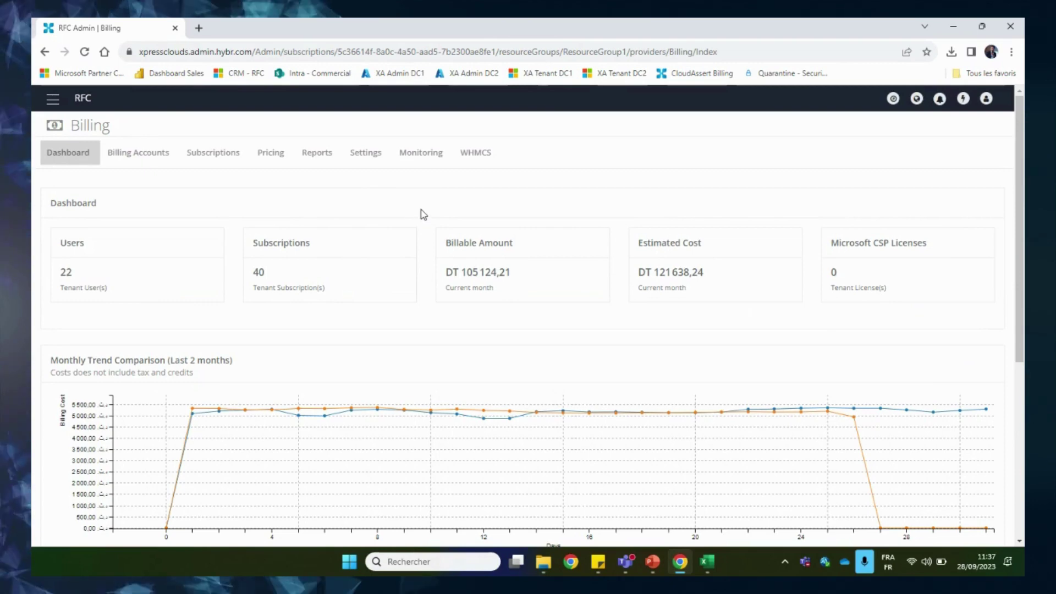
{"action": "scroll", "coordinate": [422, 214], "scroll_direction": "down", "scroll_amount": 3}
{"action": "scroll", "coordinate": [426, 215], "scroll_direction": "up", "scroll_amount": 3}
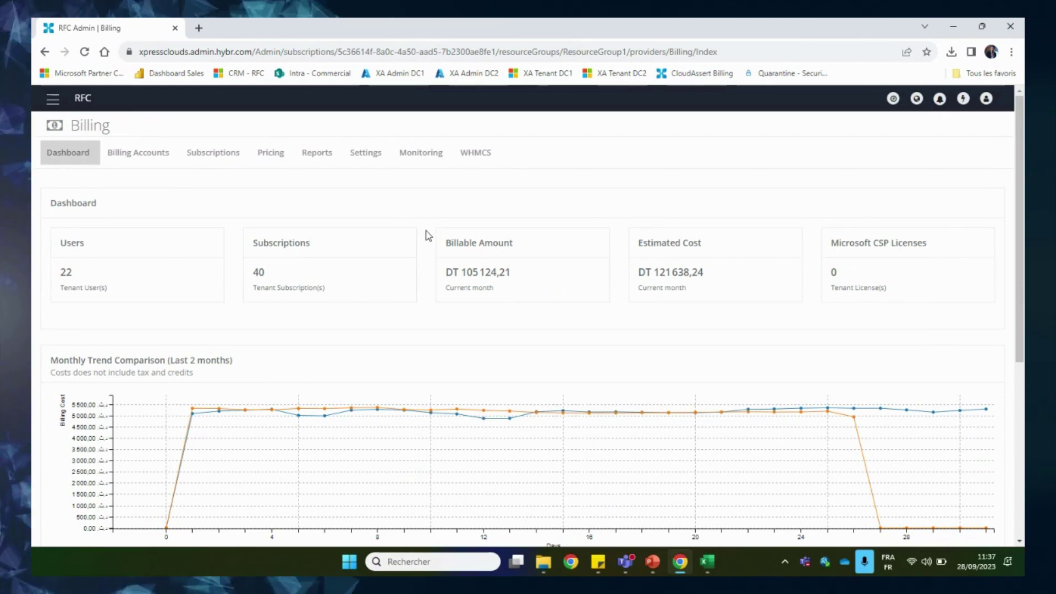
{"action": "scroll", "coordinate": [428, 236], "scroll_direction": "down", "scroll_amount": 3}
{"action": "scroll", "coordinate": [428, 236], "scroll_direction": "up", "scroll_amount": 3}
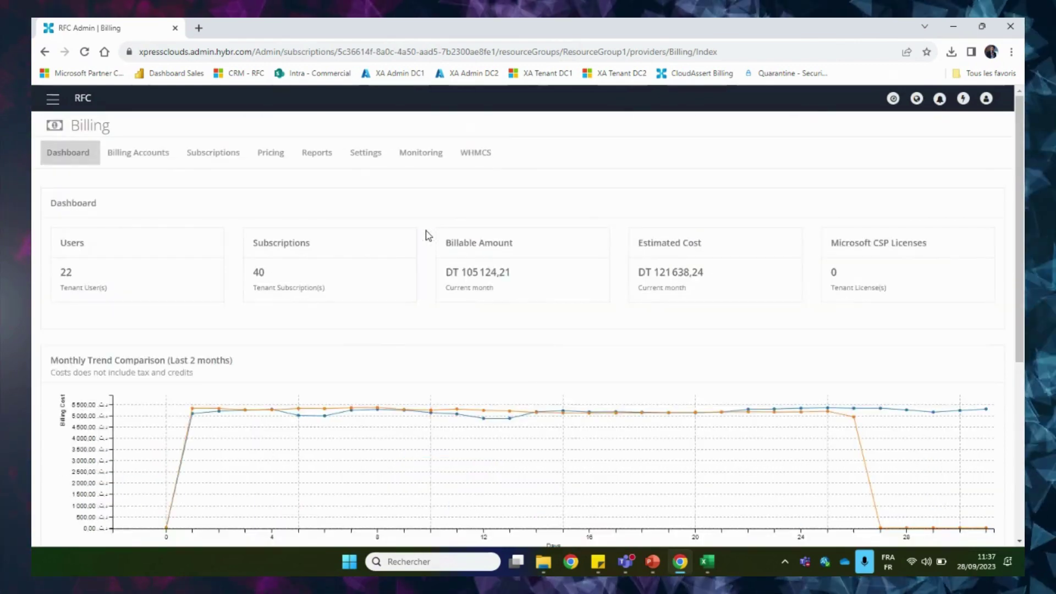